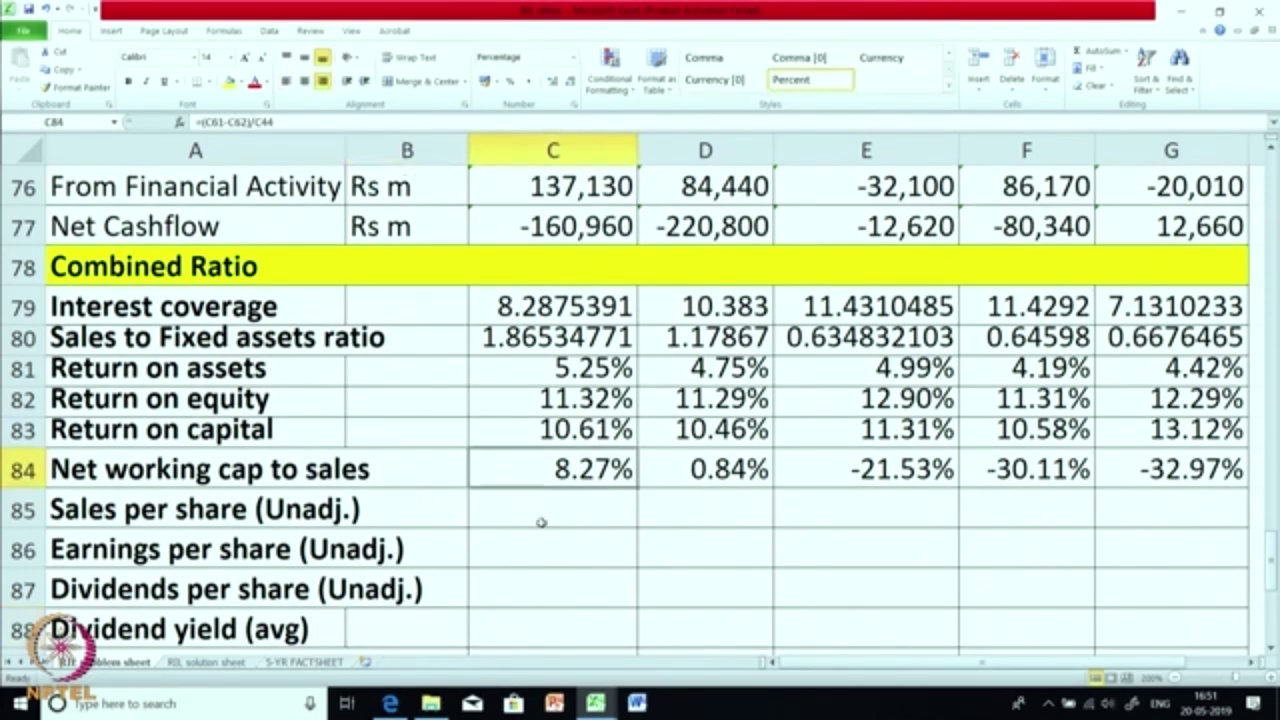
Calculate the Mar-14 sales per share in C85 as net sales divided by shares outstanding, =C44/C38
click(1152, 469)
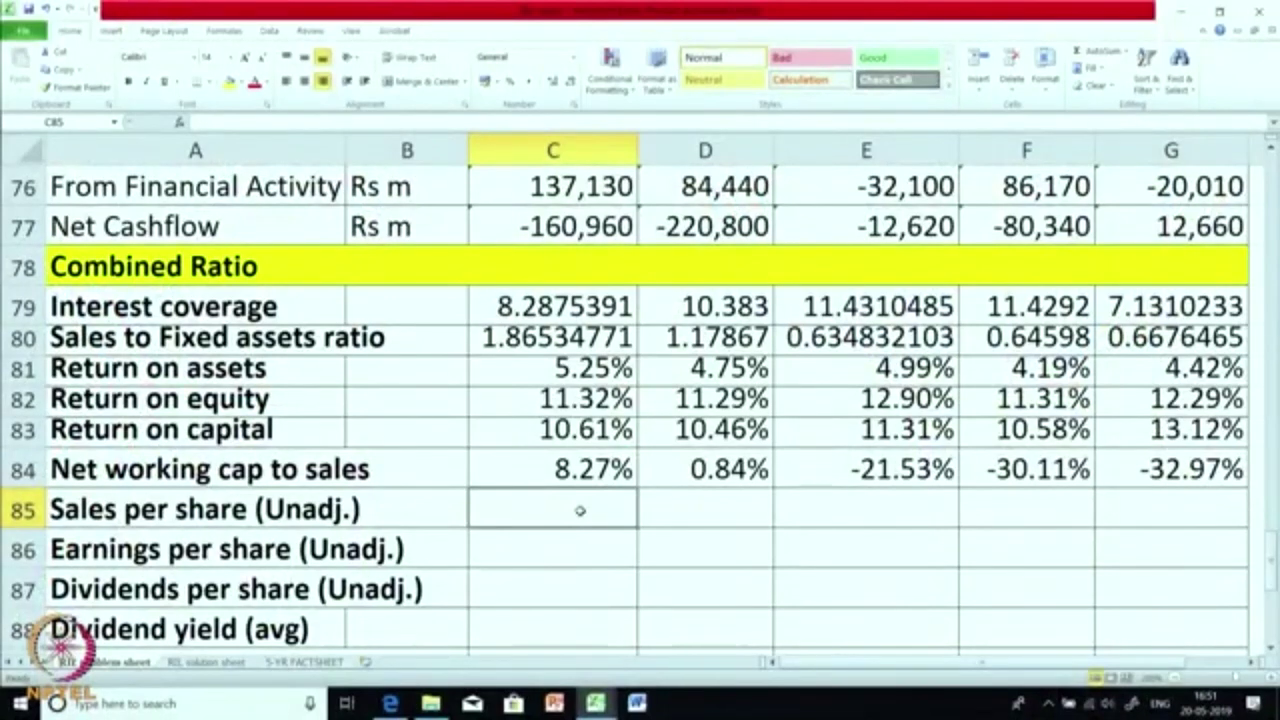
text(=)
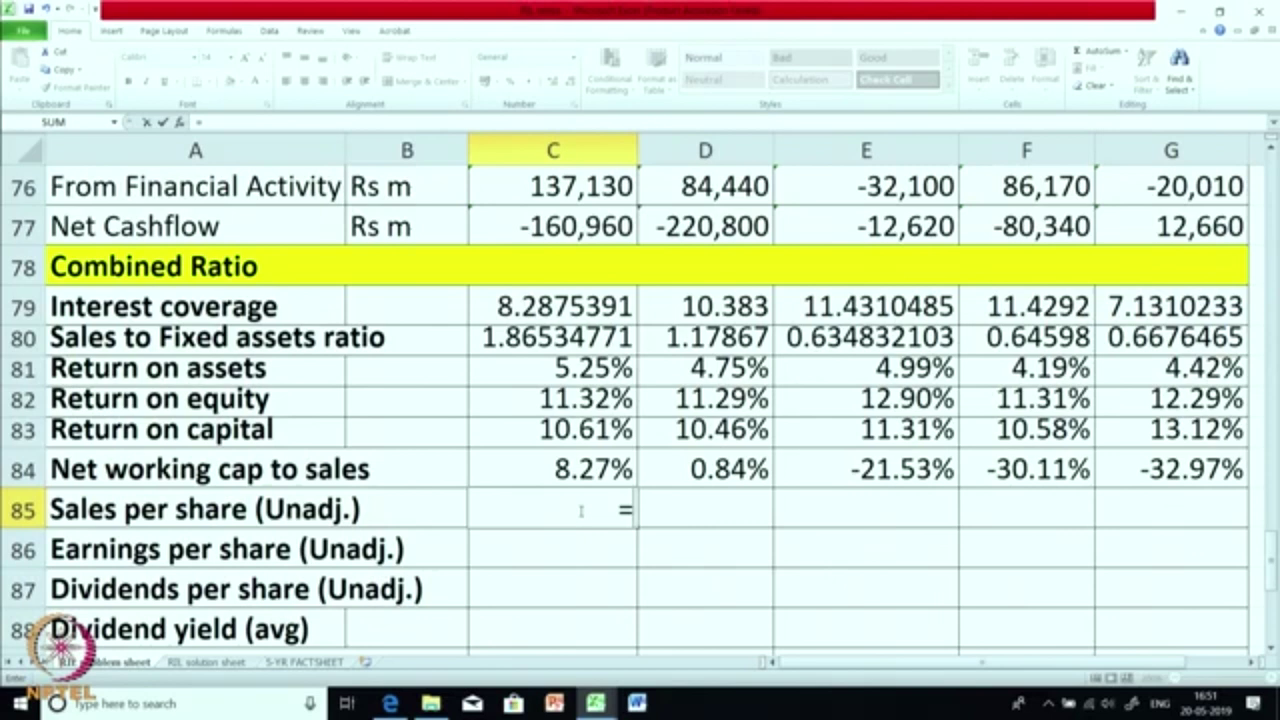
scroll(581, 511, up, 7)
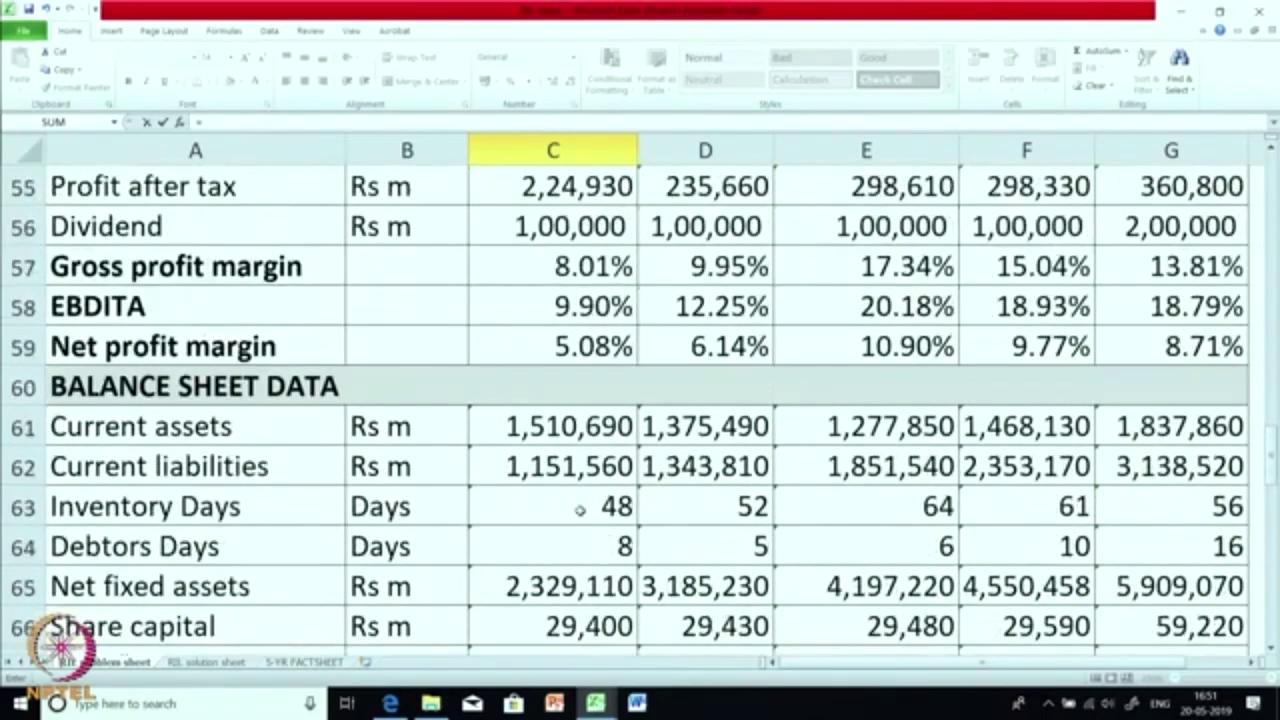
scroll(580, 510, up, 6)
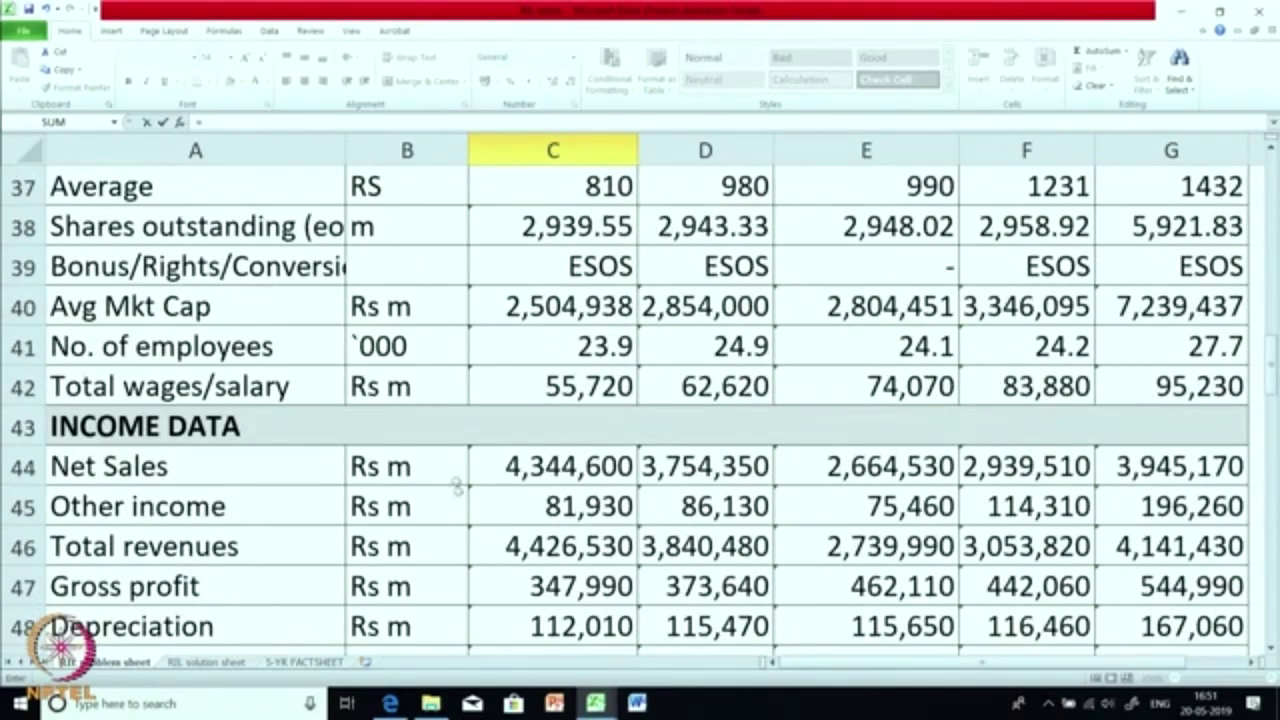
click(540, 465)
text(/)
scroll(538, 380, up, 1)
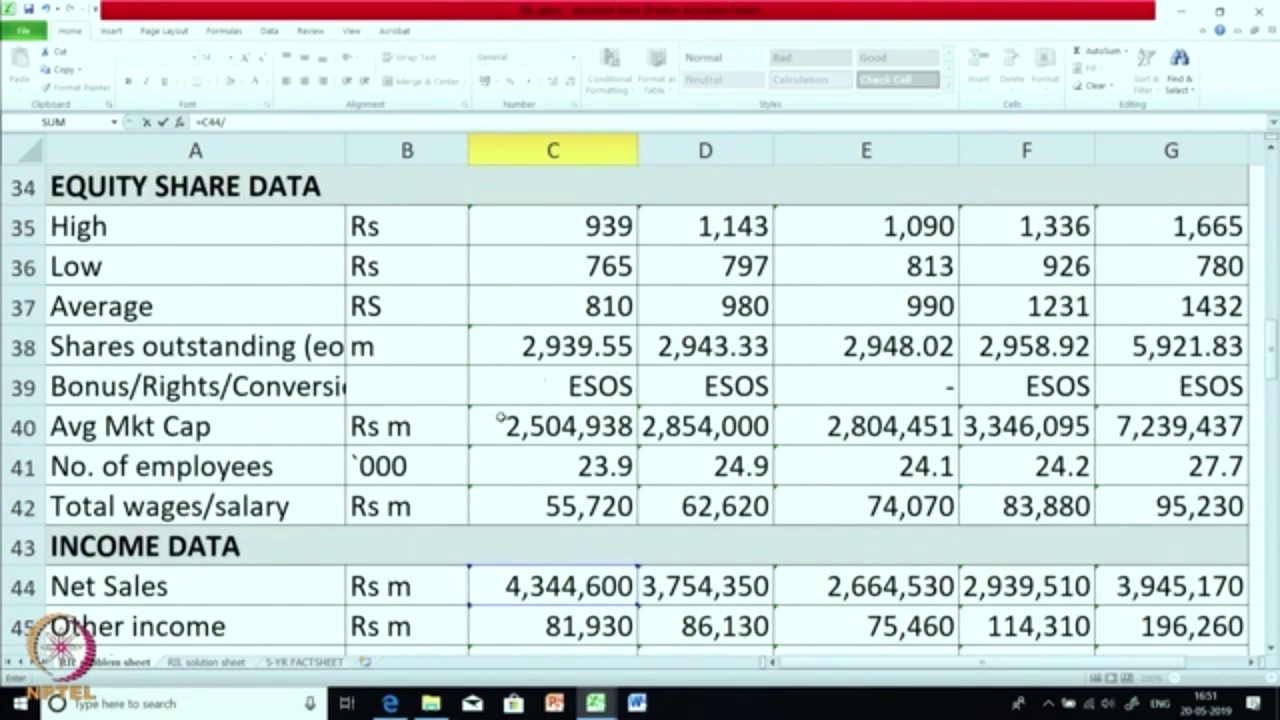
click(522, 347)
key(Return)
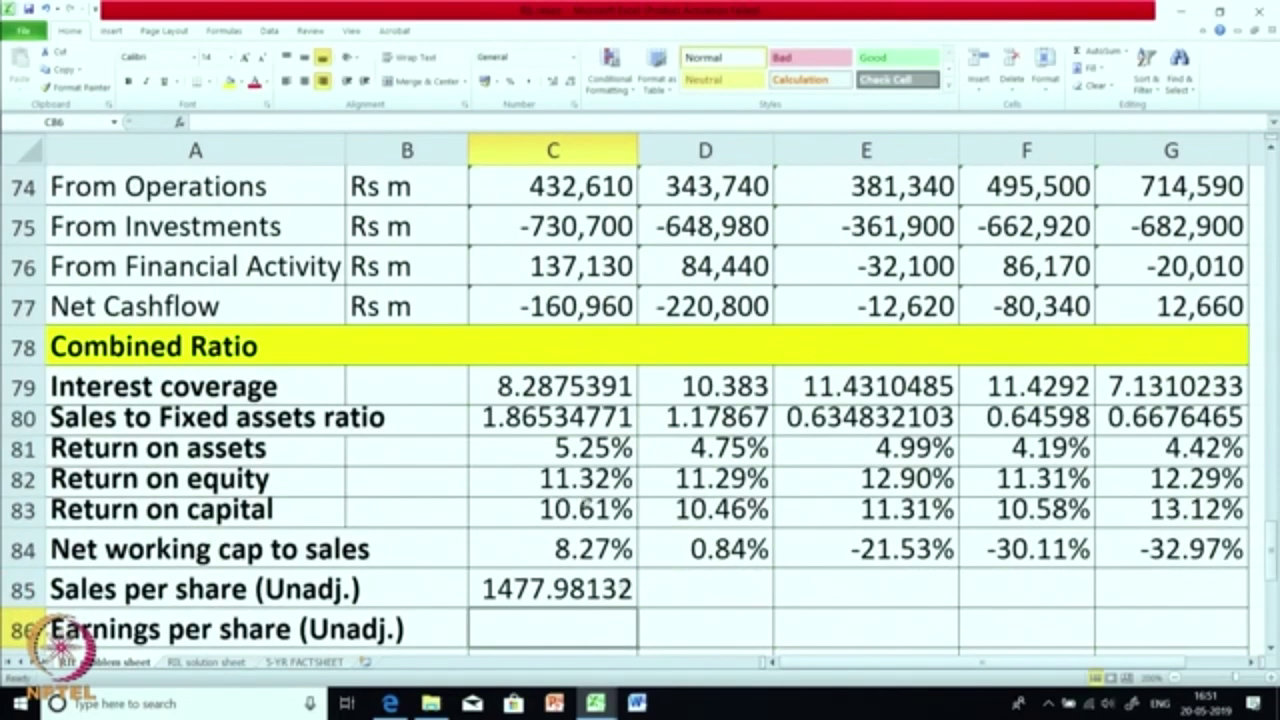
Show the sales per share in C85 with two decimals and fill its formula across to G85
click(603, 591)
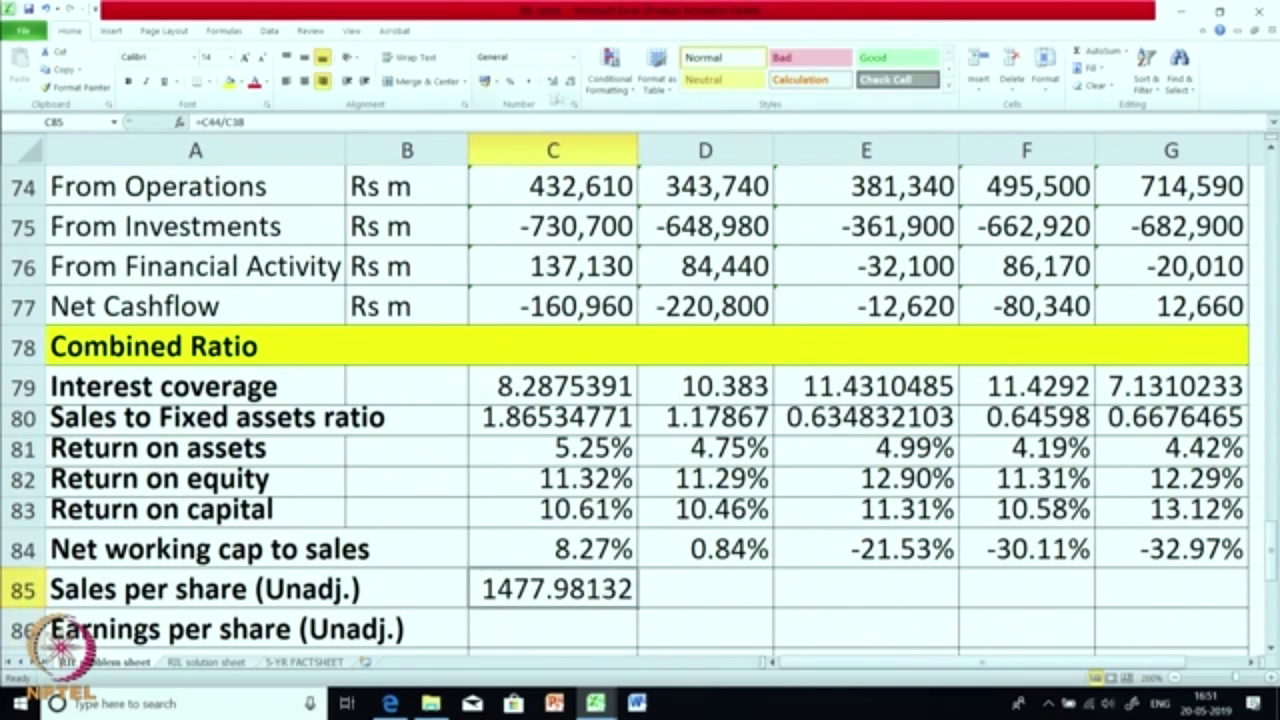
click(570, 82)
click(570, 82)
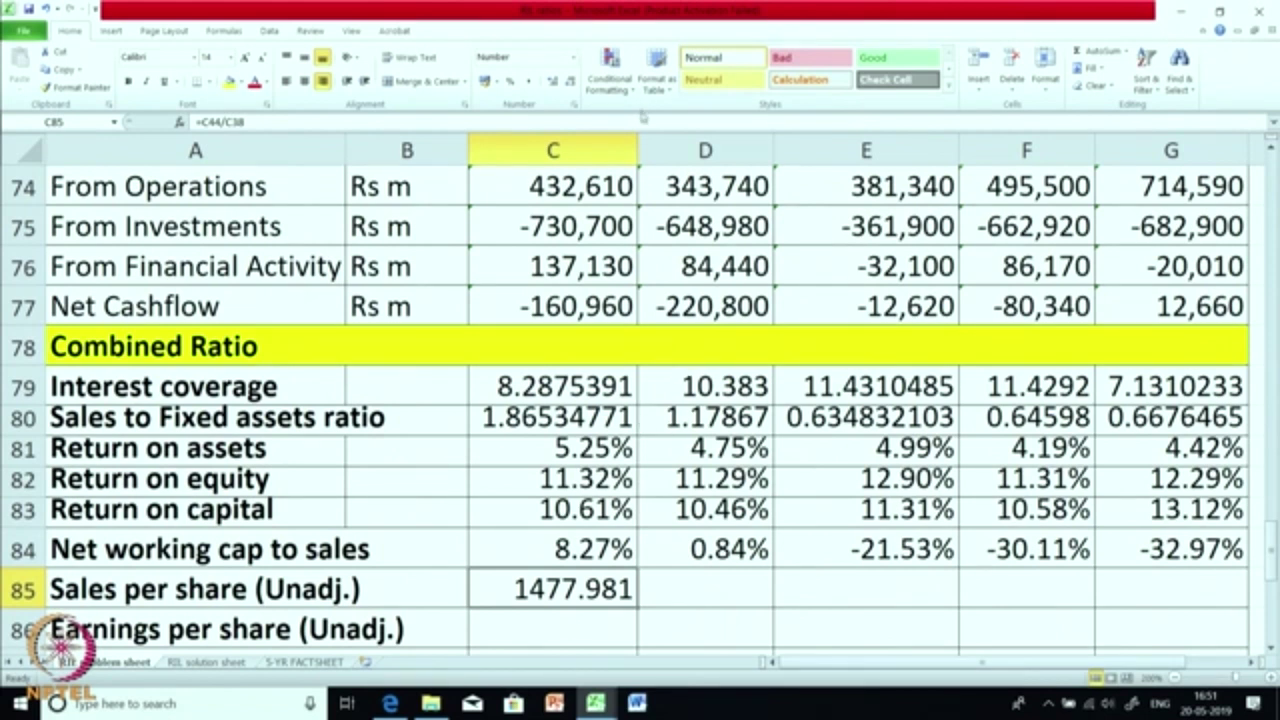
click(567, 84)
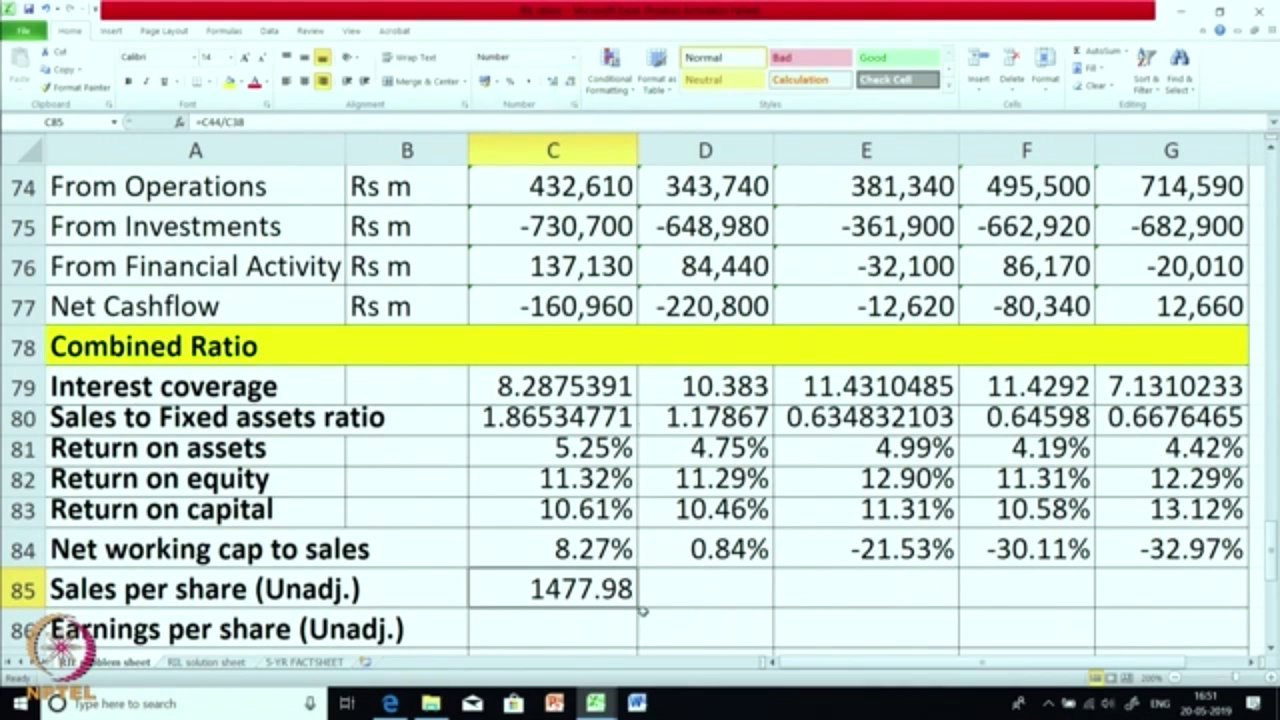
drag(637, 607, 1230, 608)
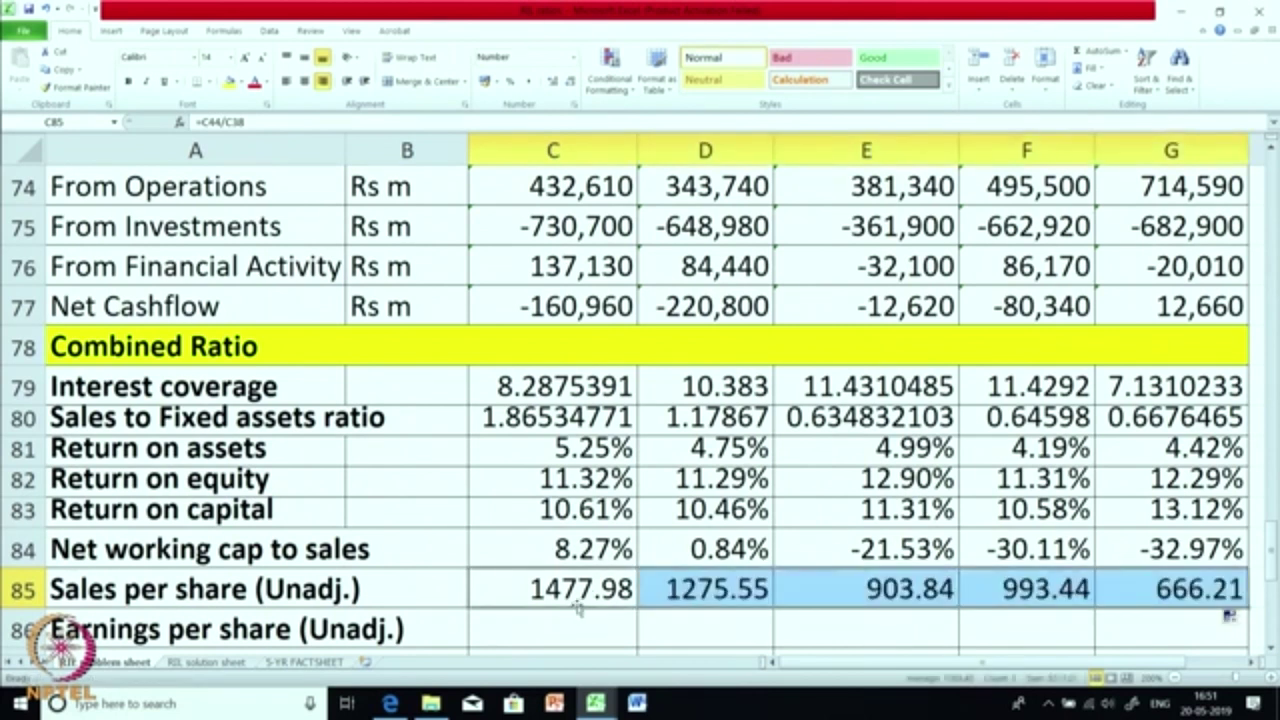
click(551, 508)
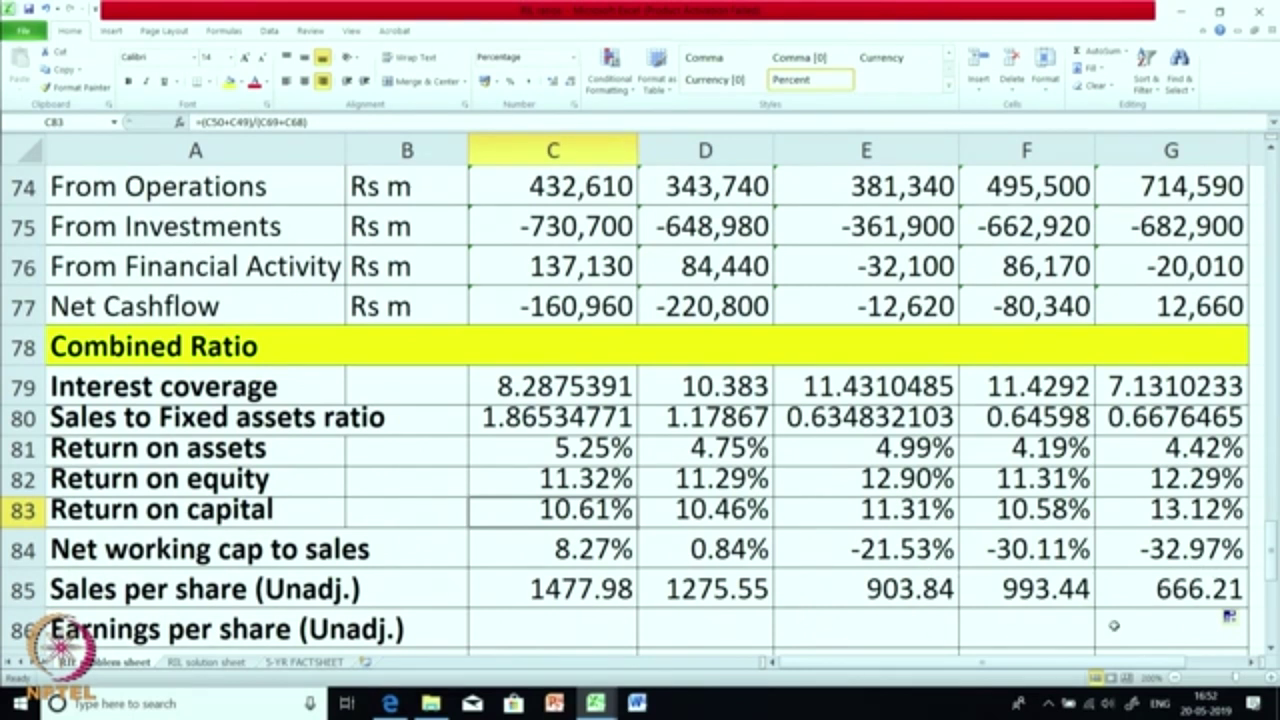
Calculate the Mar-14 earnings per share in C86 as profit after tax divided by shares outstanding, =C55/C38
scroll(1030, 553, down, 1)
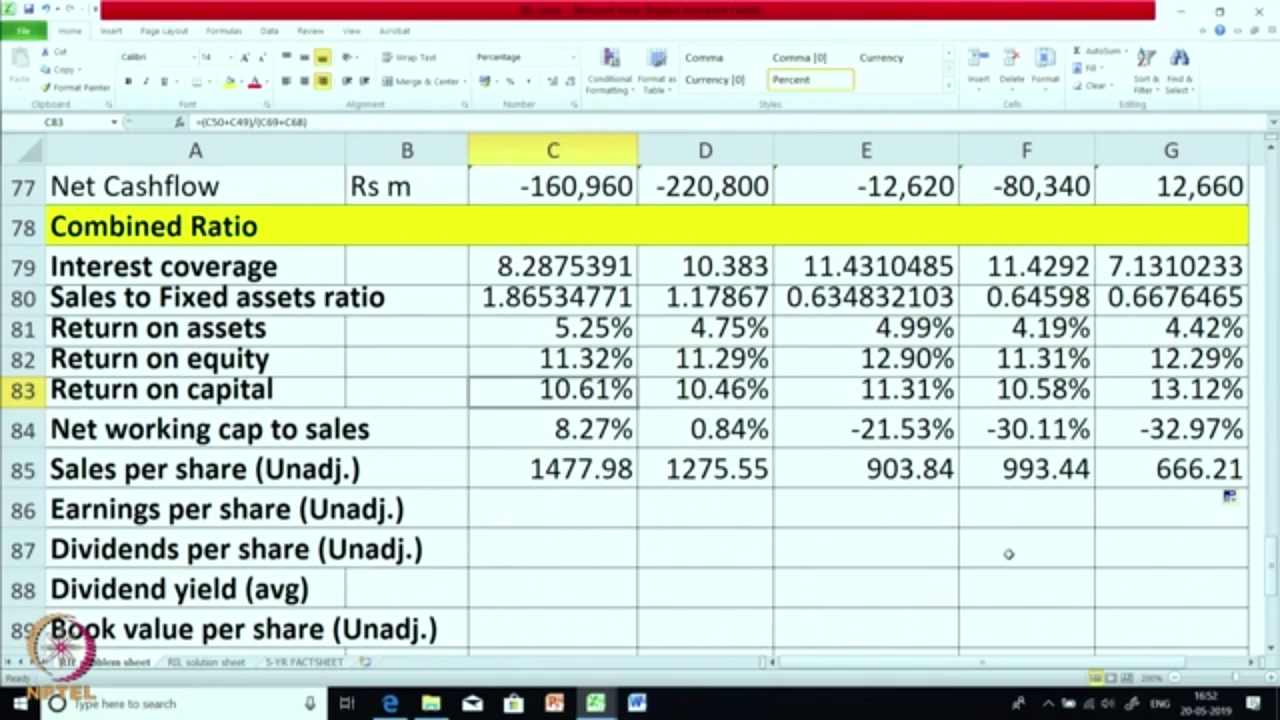
click(575, 511)
text(=)
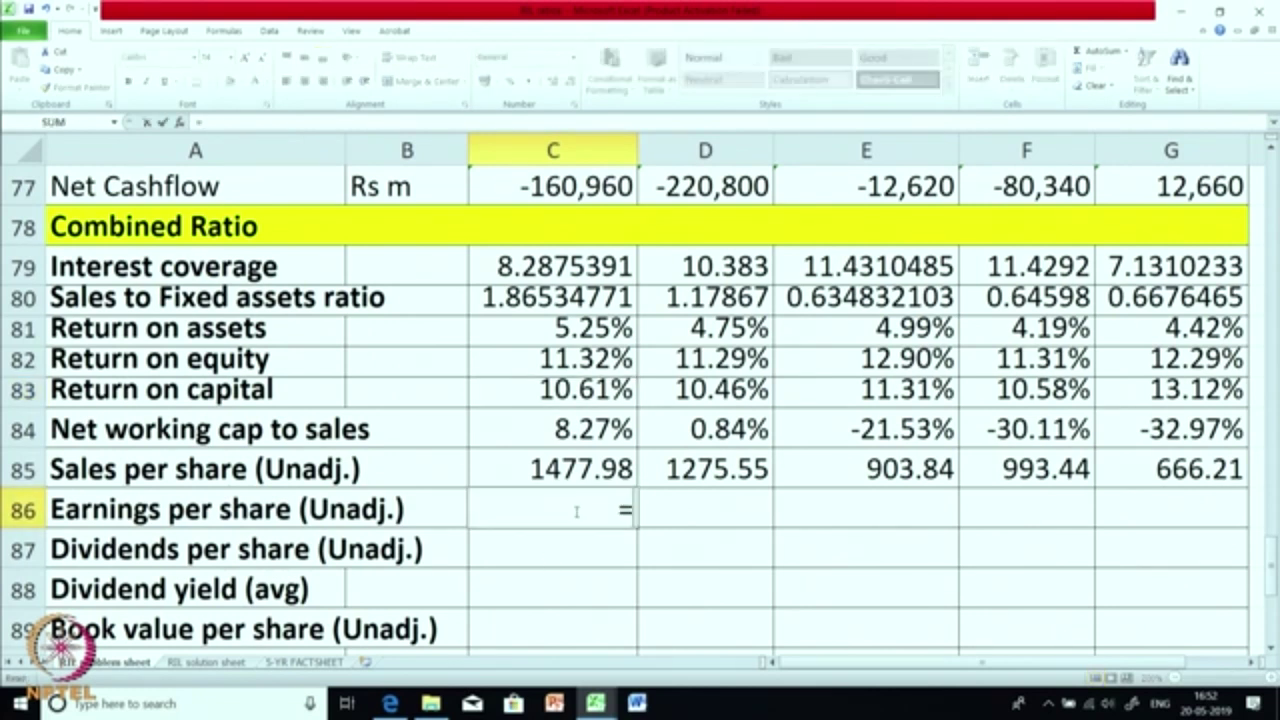
scroll(533, 512, up, 2)
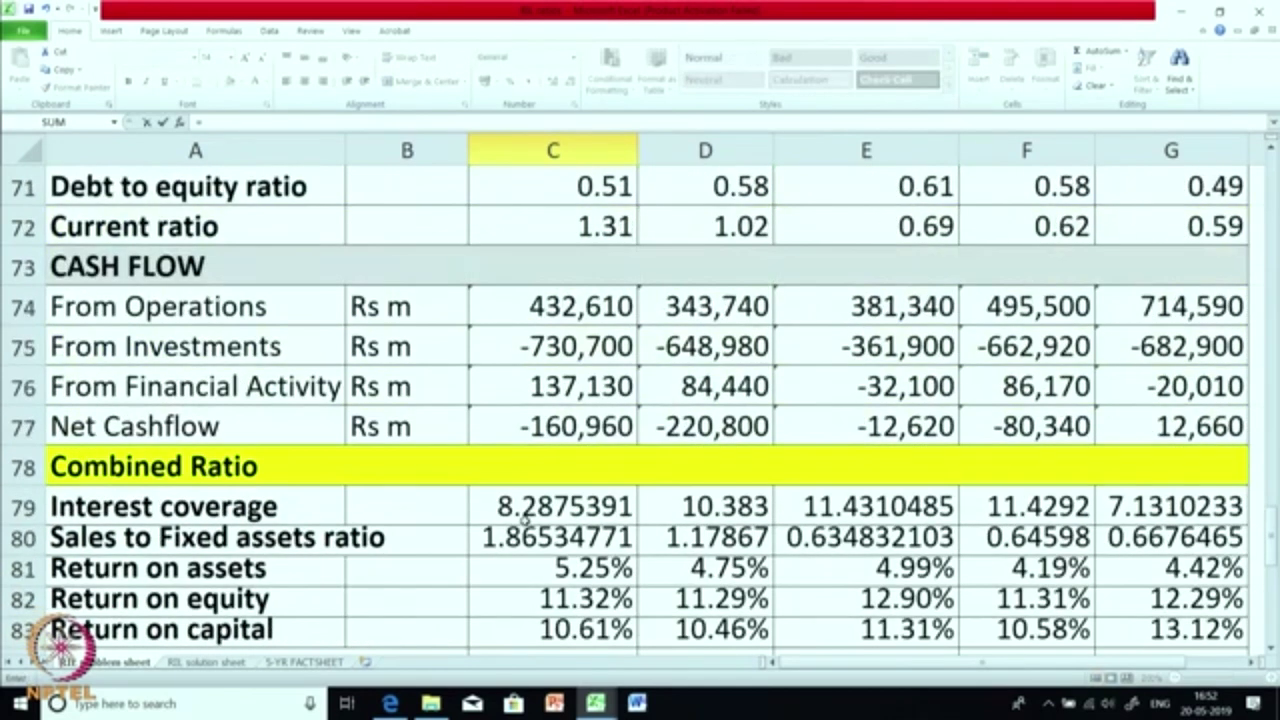
scroll(524, 512, up, 2)
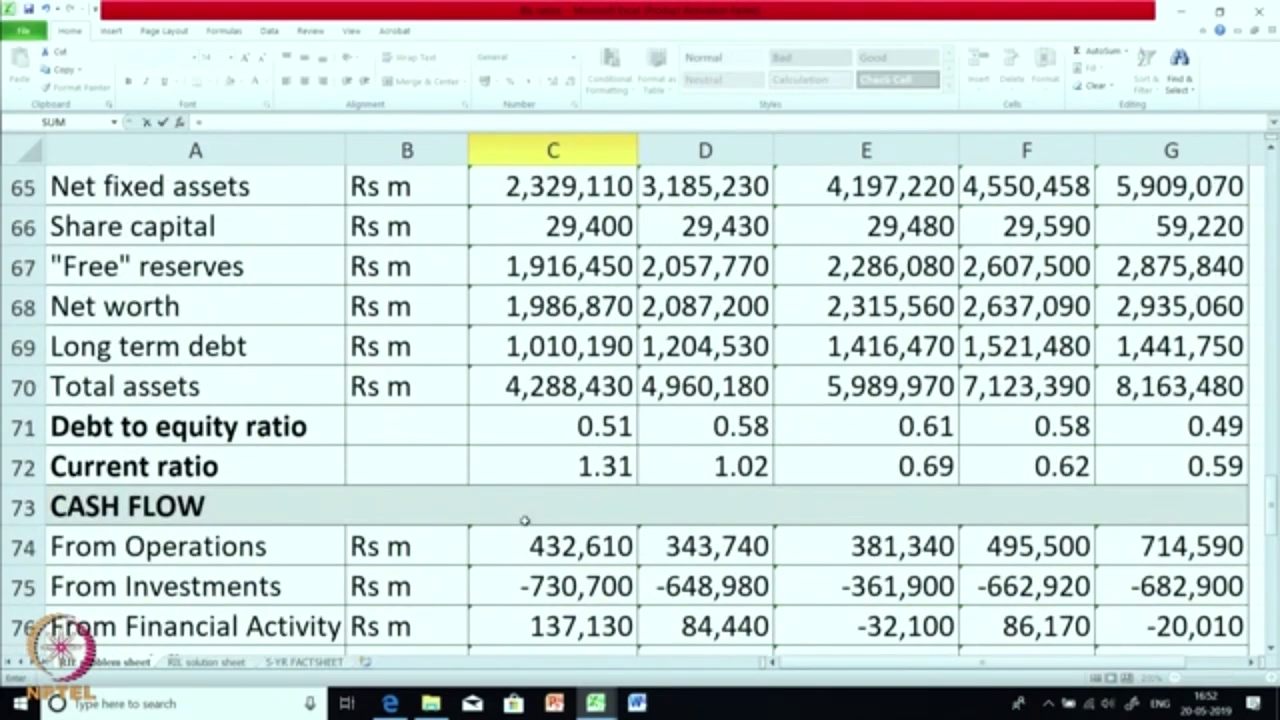
scroll(524, 520, up, 3)
scroll(524, 520, up, 1)
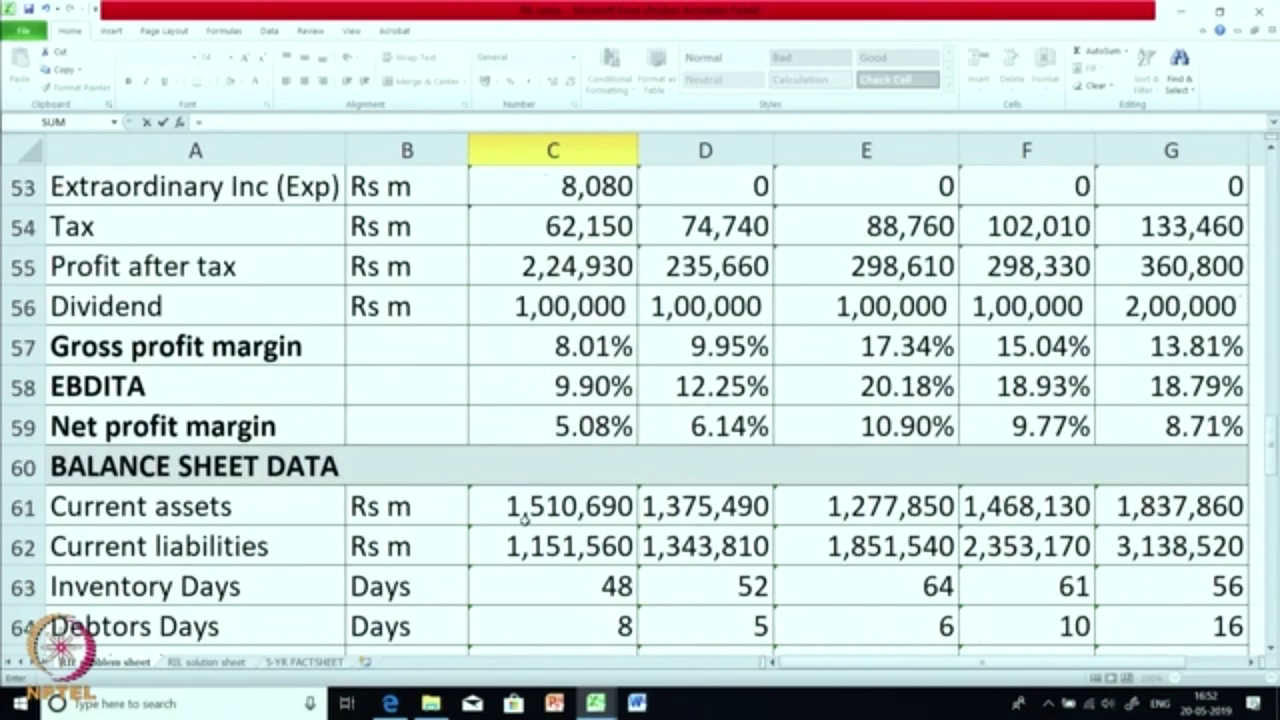
scroll(524, 518, up, 1)
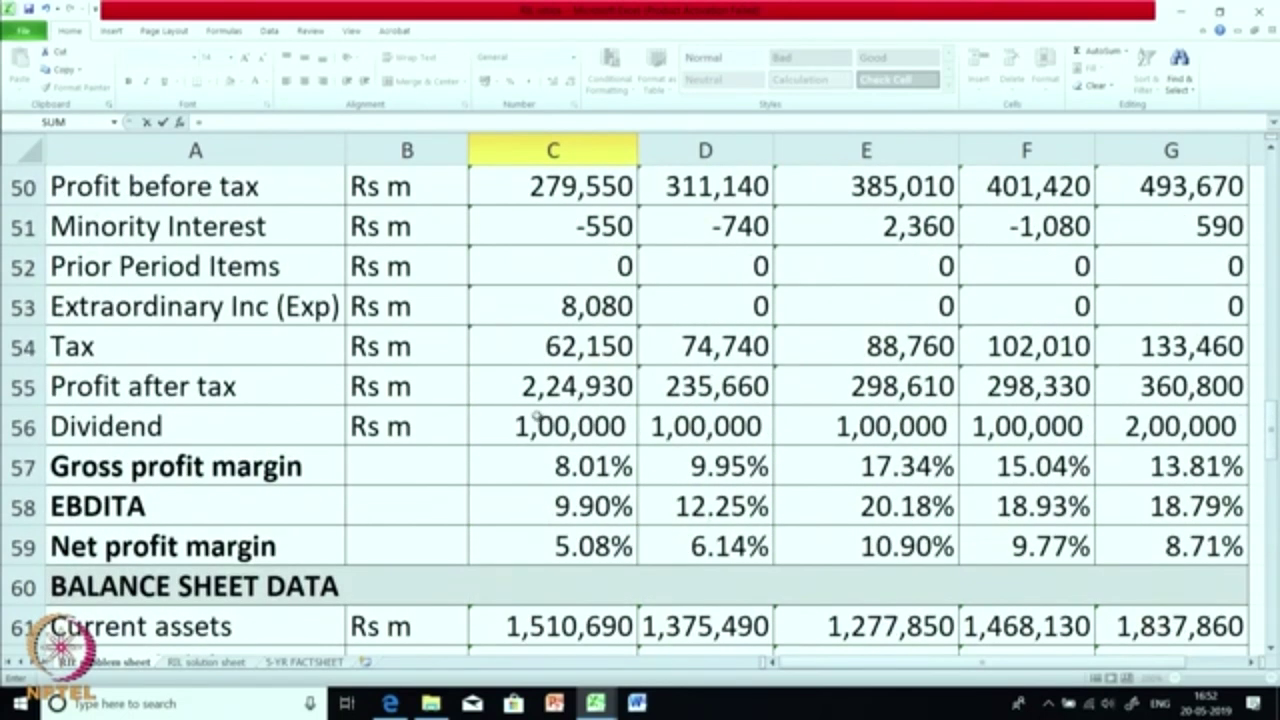
click(537, 392)
scroll(536, 392, up, 3)
scroll(536, 392, up, 2)
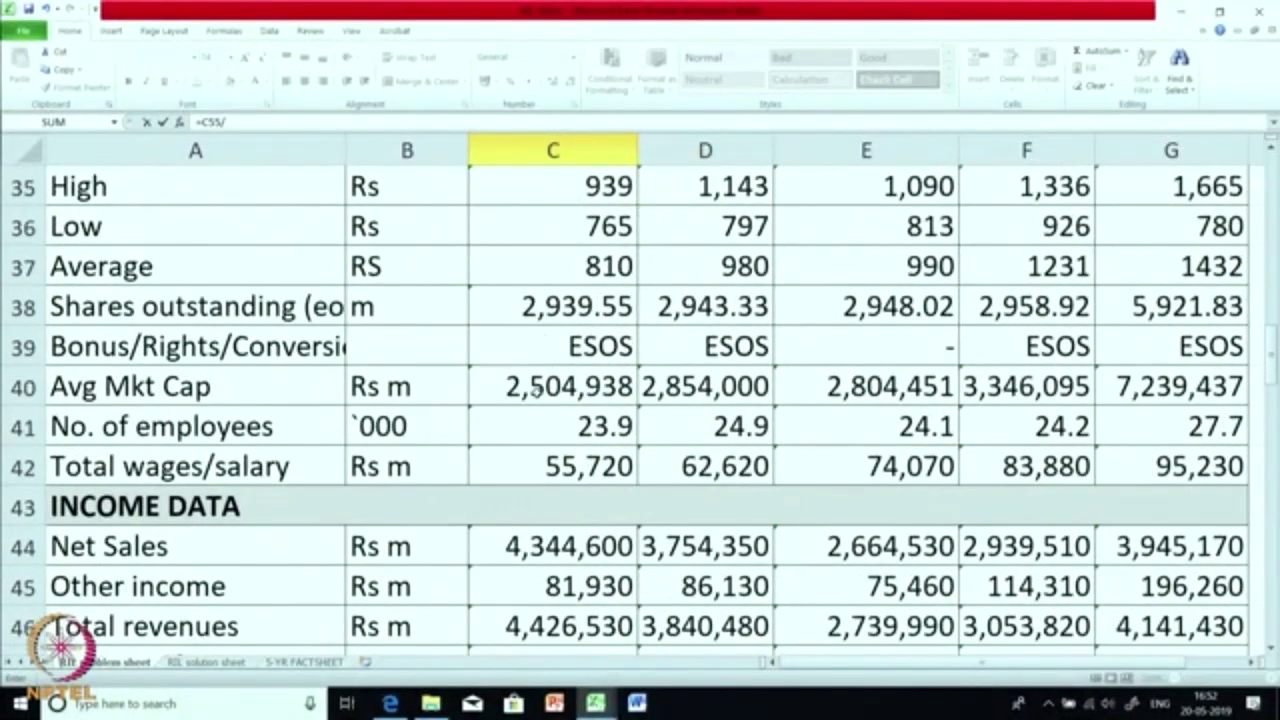
click(553, 300)
key(Return)
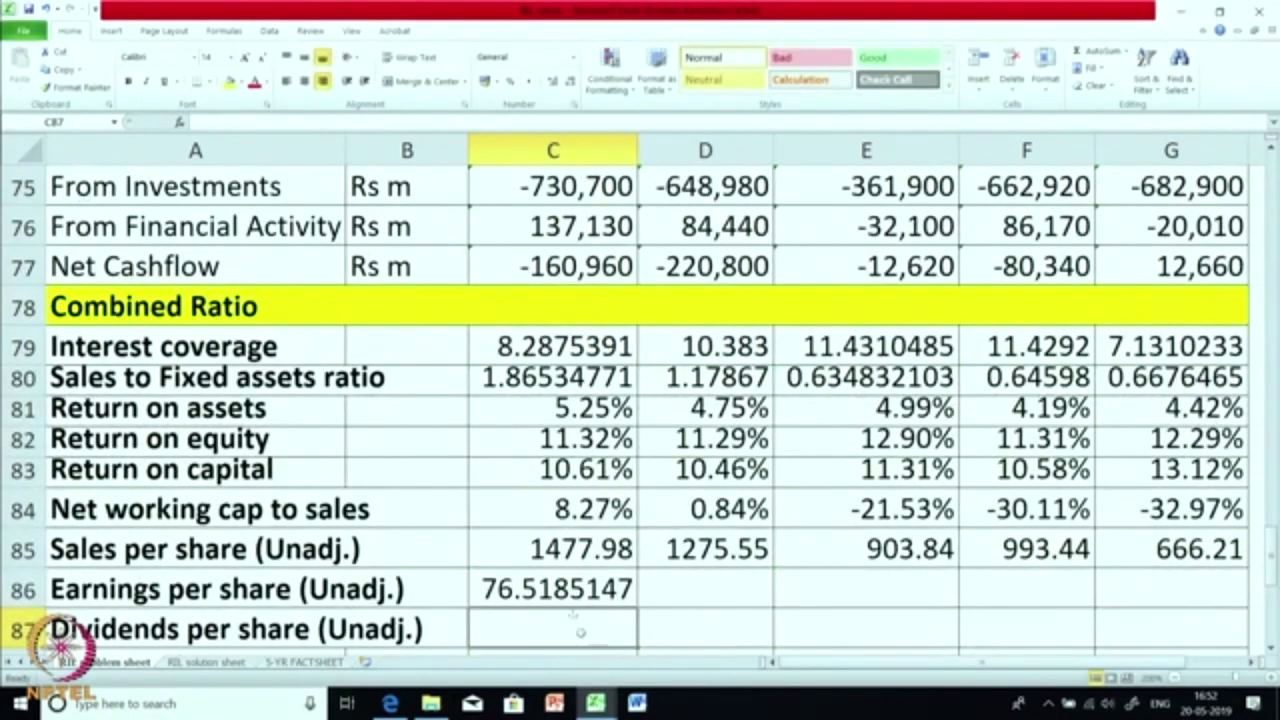
Show the earnings per share in C86 with two decimals and fill its formula across to G86
click(585, 586)
click(570, 80)
click(570, 80)
click(570, 80)
click(570, 80)
click(570, 80)
drag(637, 607, 1207, 620)
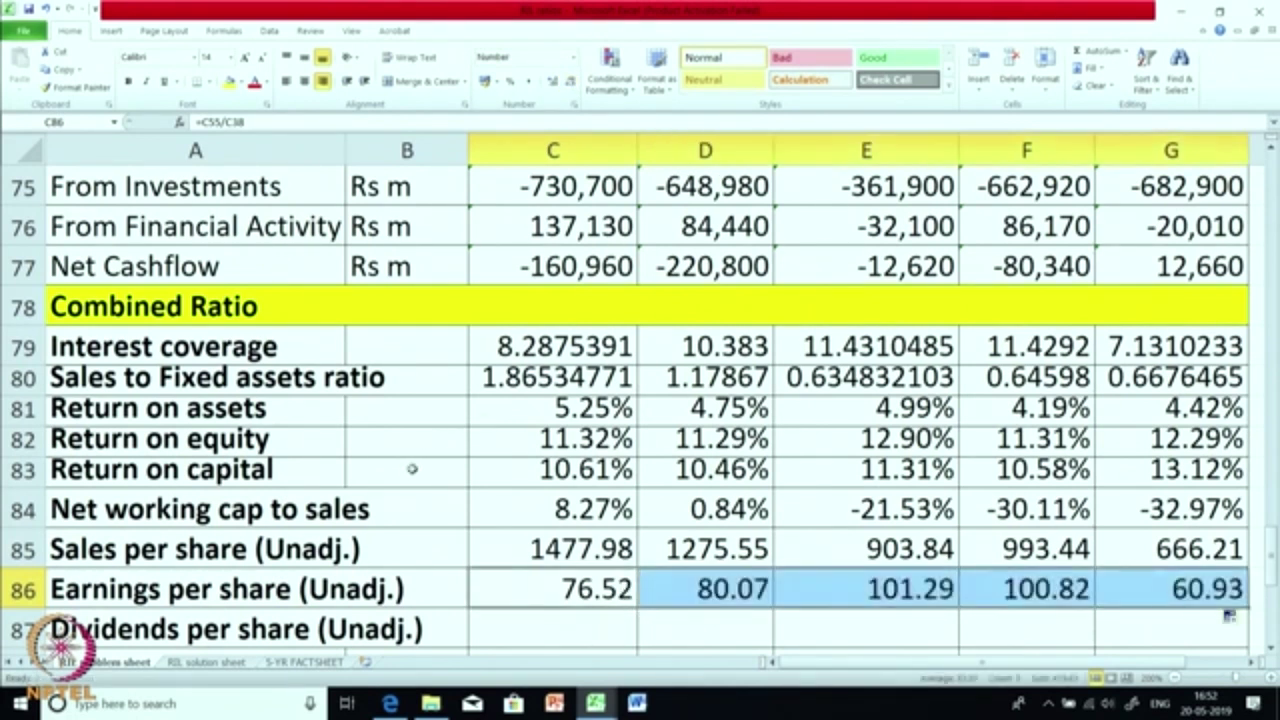
click(566, 582)
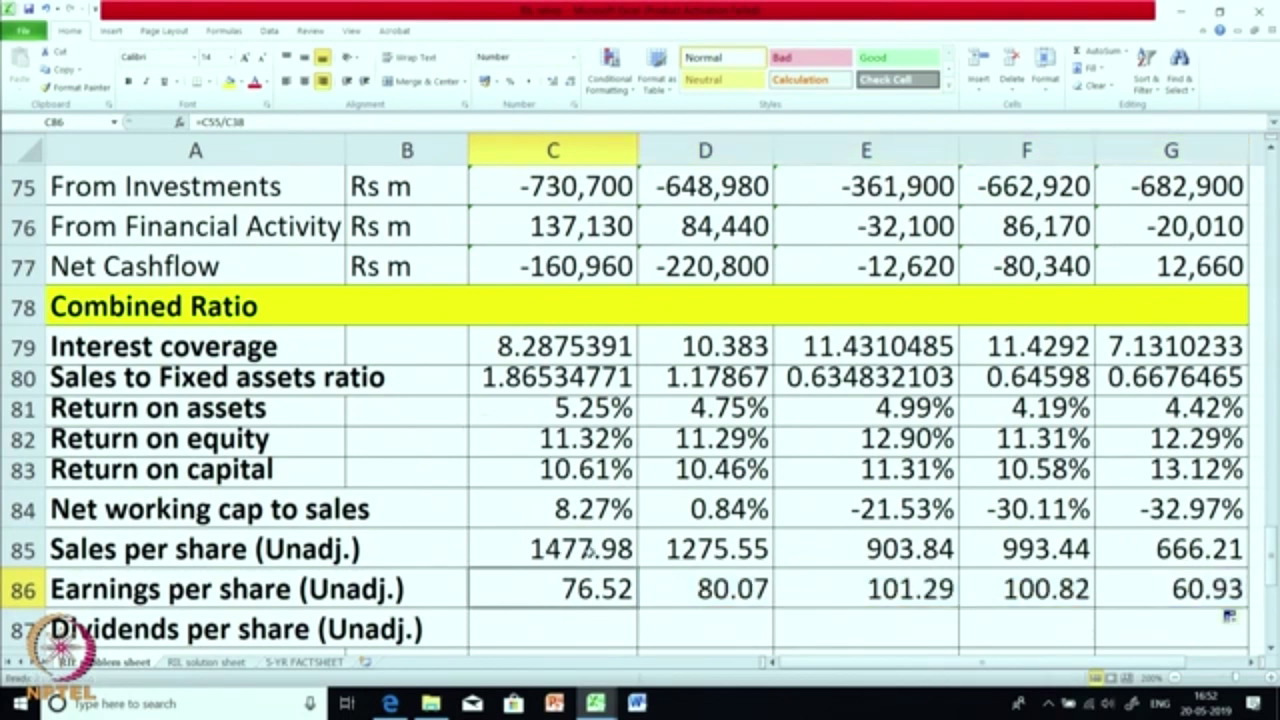
click(1030, 592)
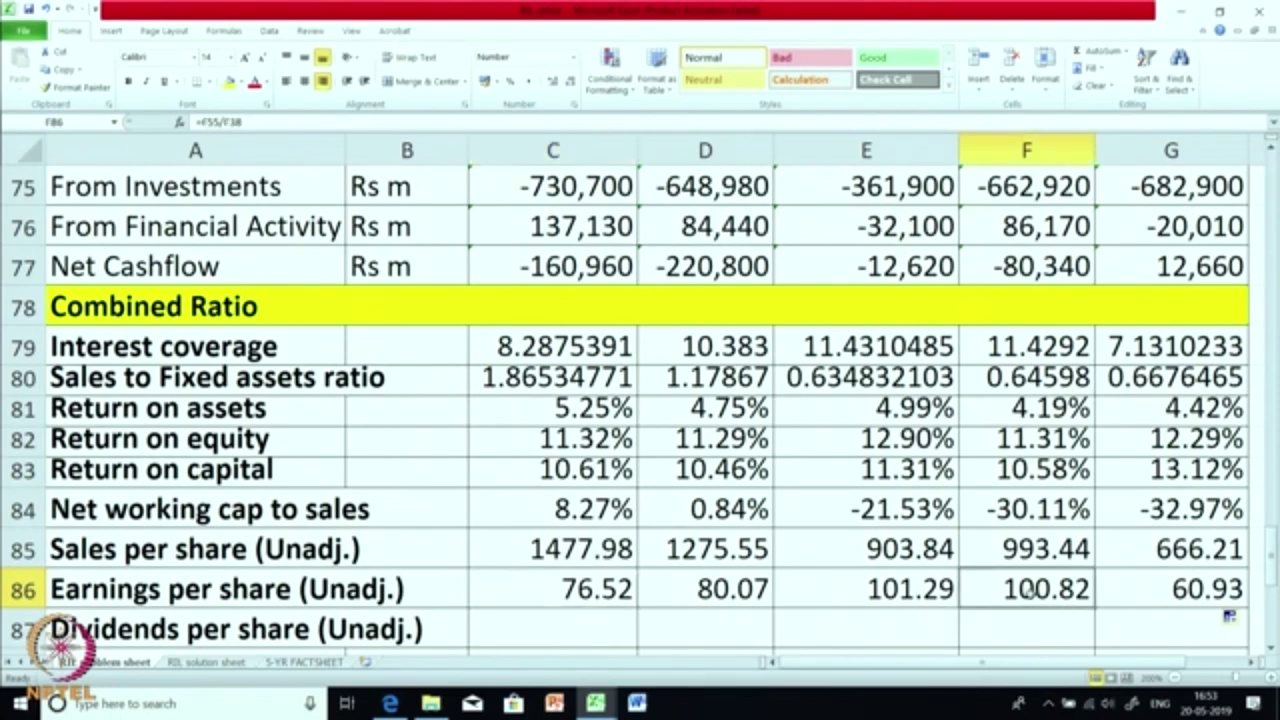
click(1137, 597)
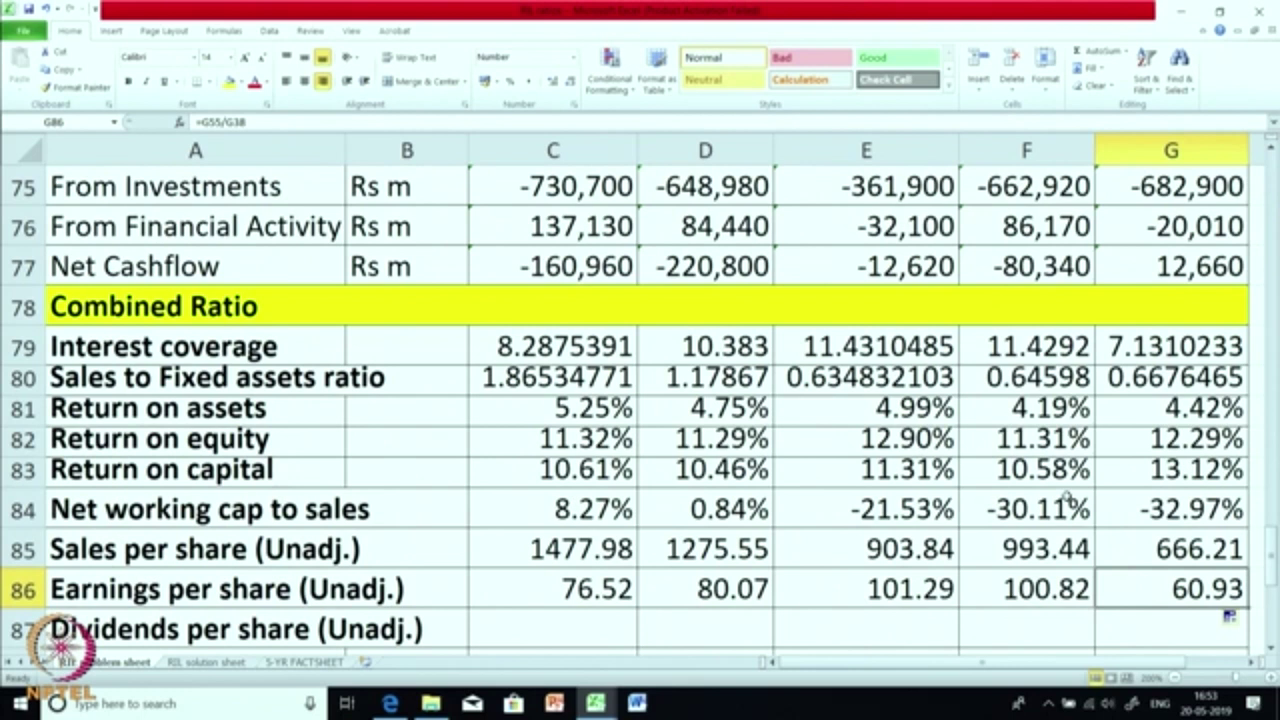
Try to calculate the Mar-14 dividends per share in C87 with the formula =C56/C41
click(569, 631)
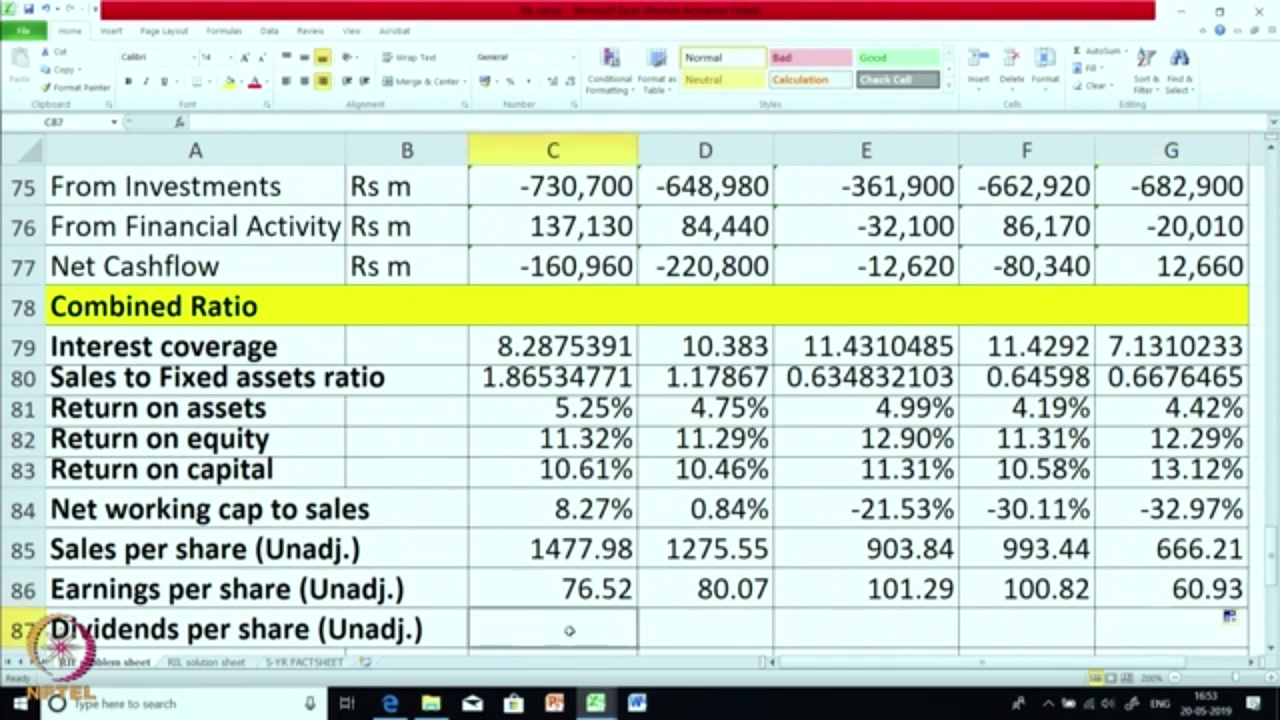
text(=)
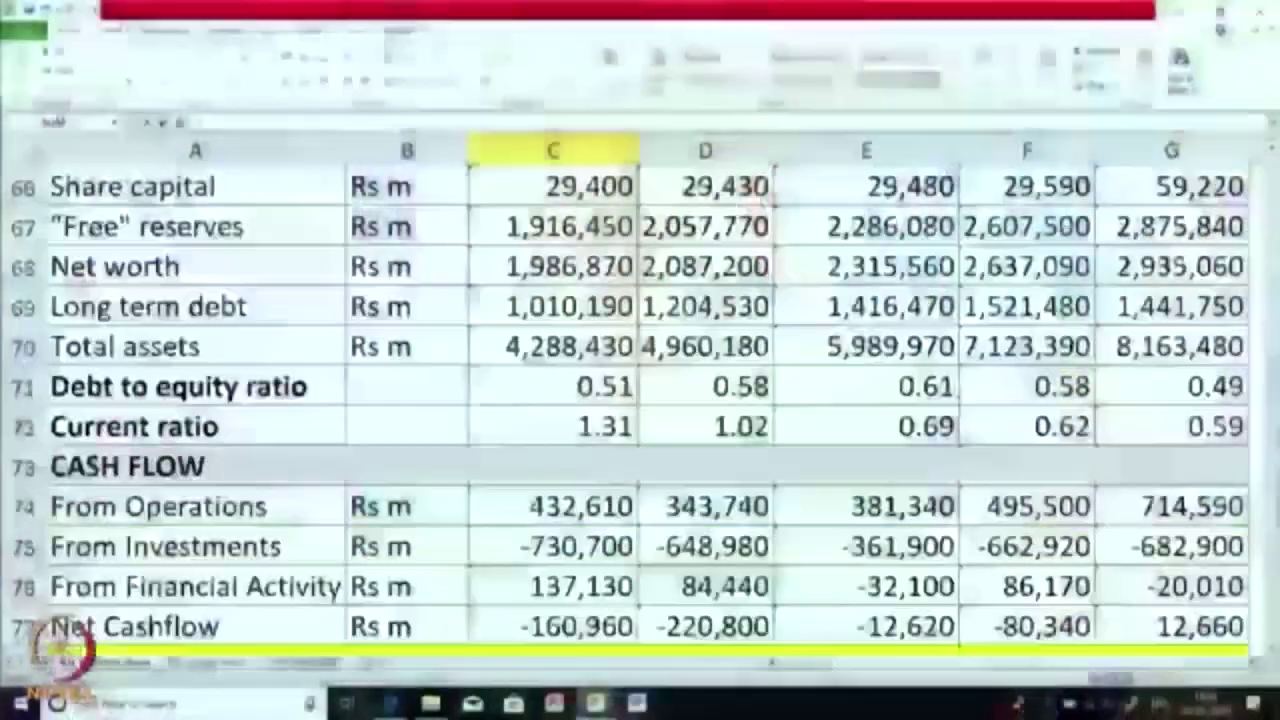
scroll(592, 624, down, 1)
scroll(592, 624, up, 3)
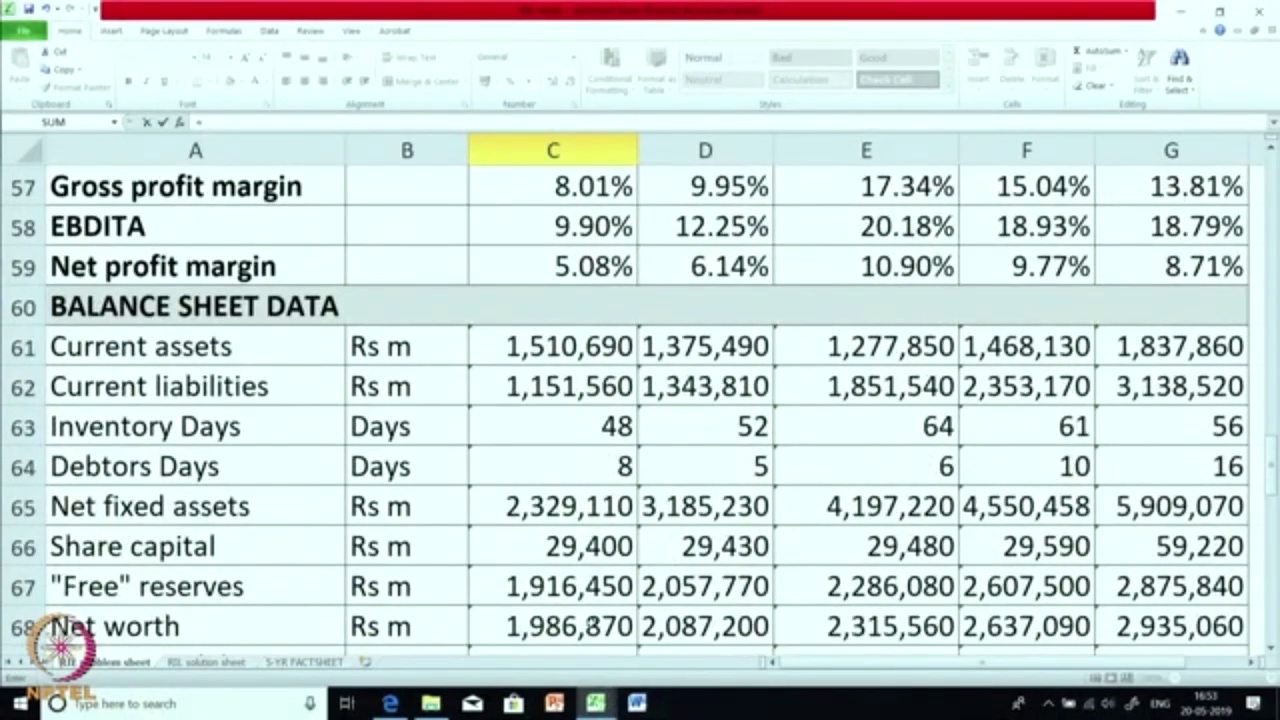
scroll(592, 624, up, 2)
click(574, 387)
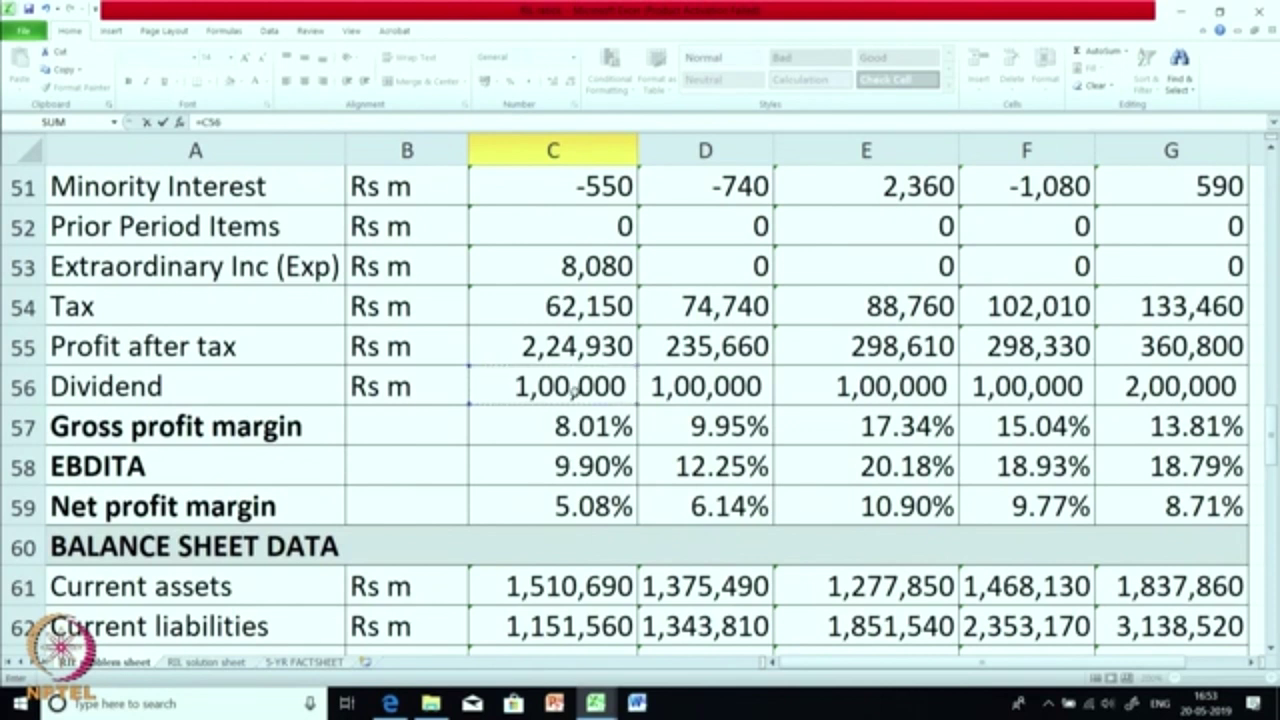
scroll(575, 390, up, 4)
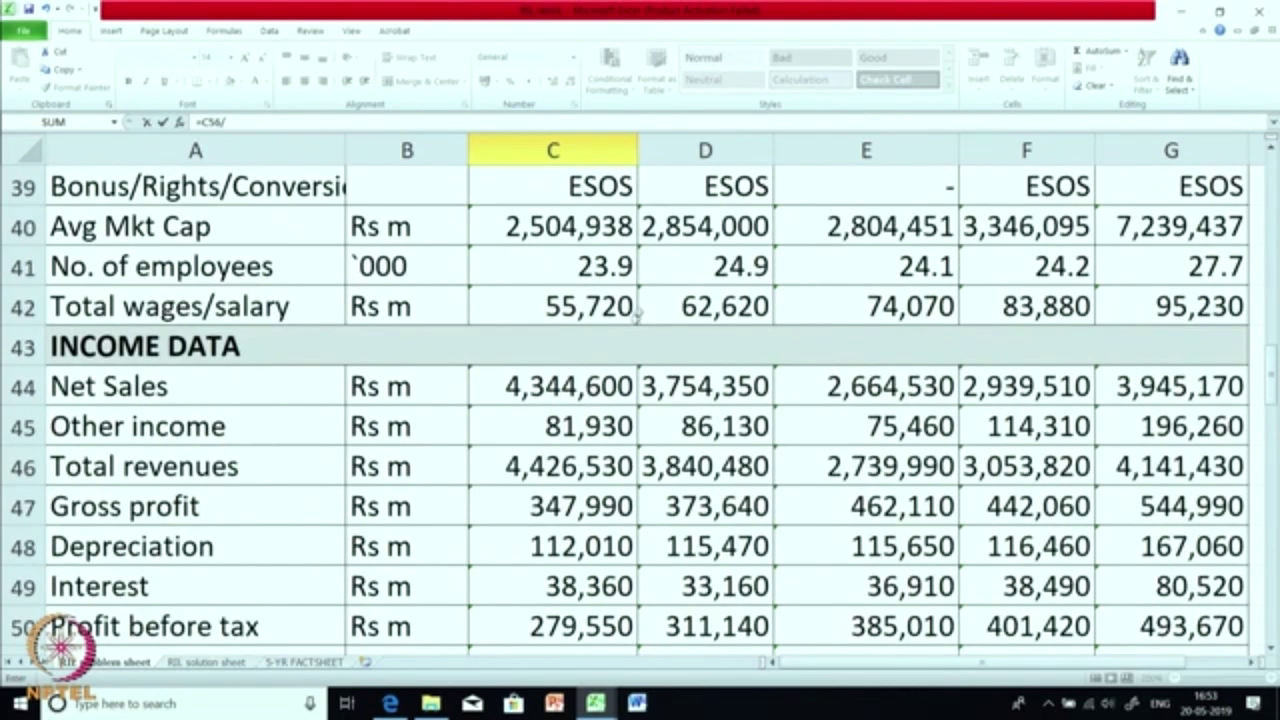
click(612, 266)
key(Return)
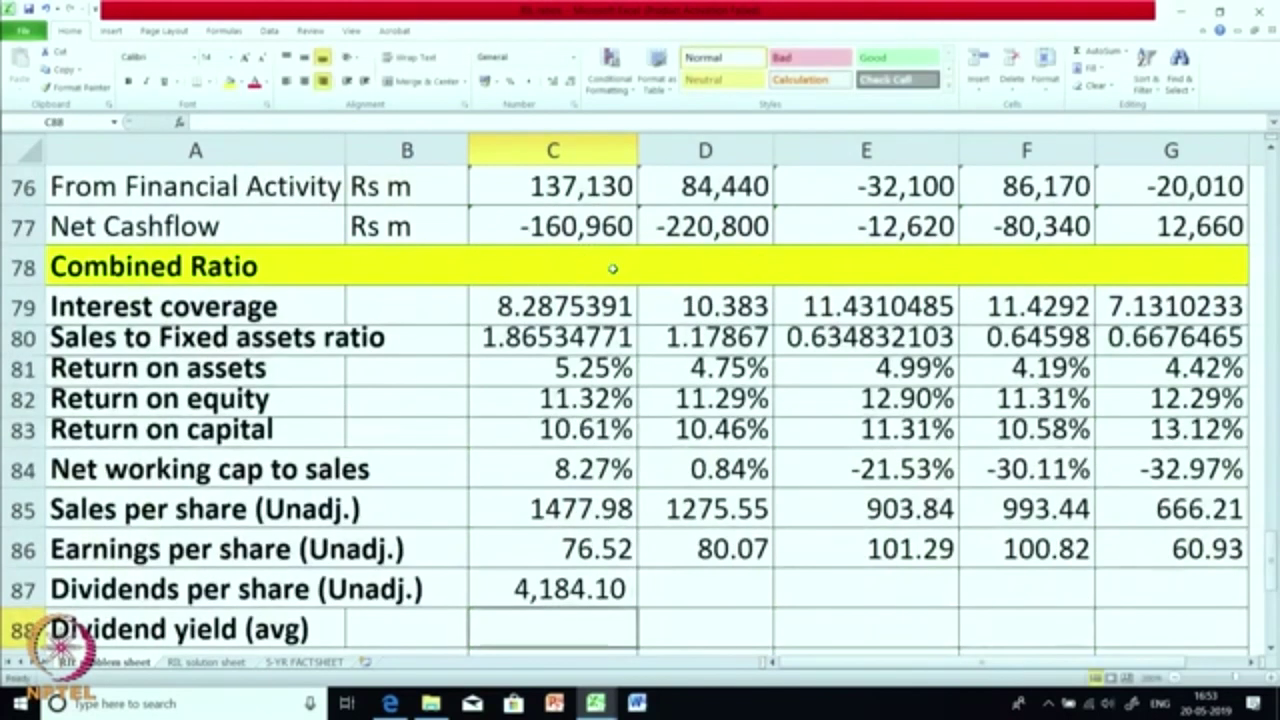
click(551, 589)
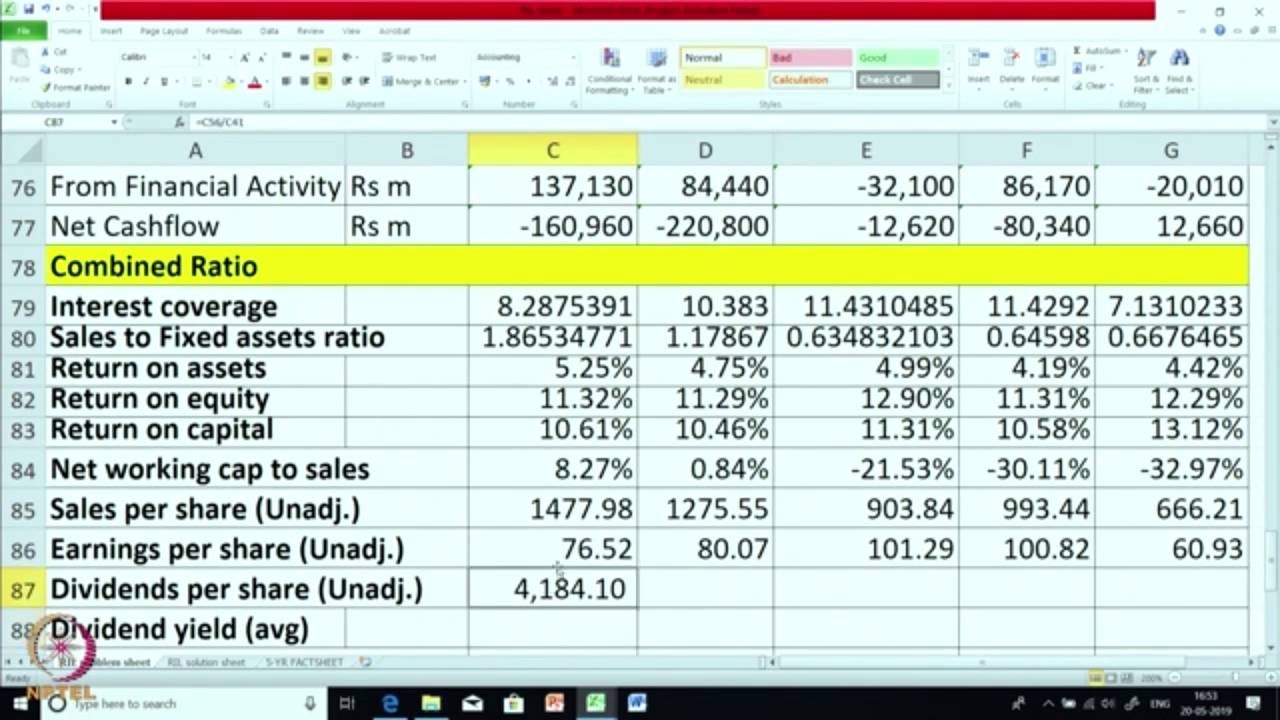
click(478, 549)
Recalculate the Mar-14 dividends per share in C87 as dividend divided by shares outstanding, =C56/C38
click(561, 591)
text(=)
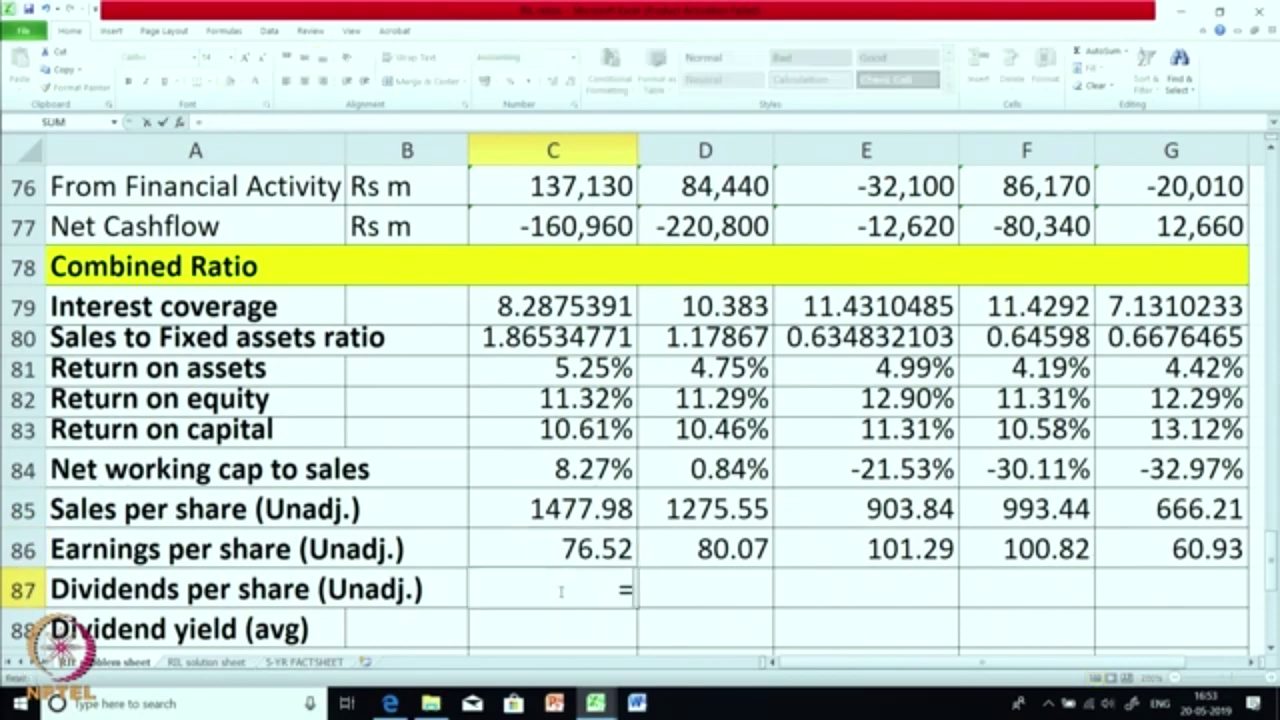
scroll(561, 590, up, 8)
scroll(561, 590, up, 7)
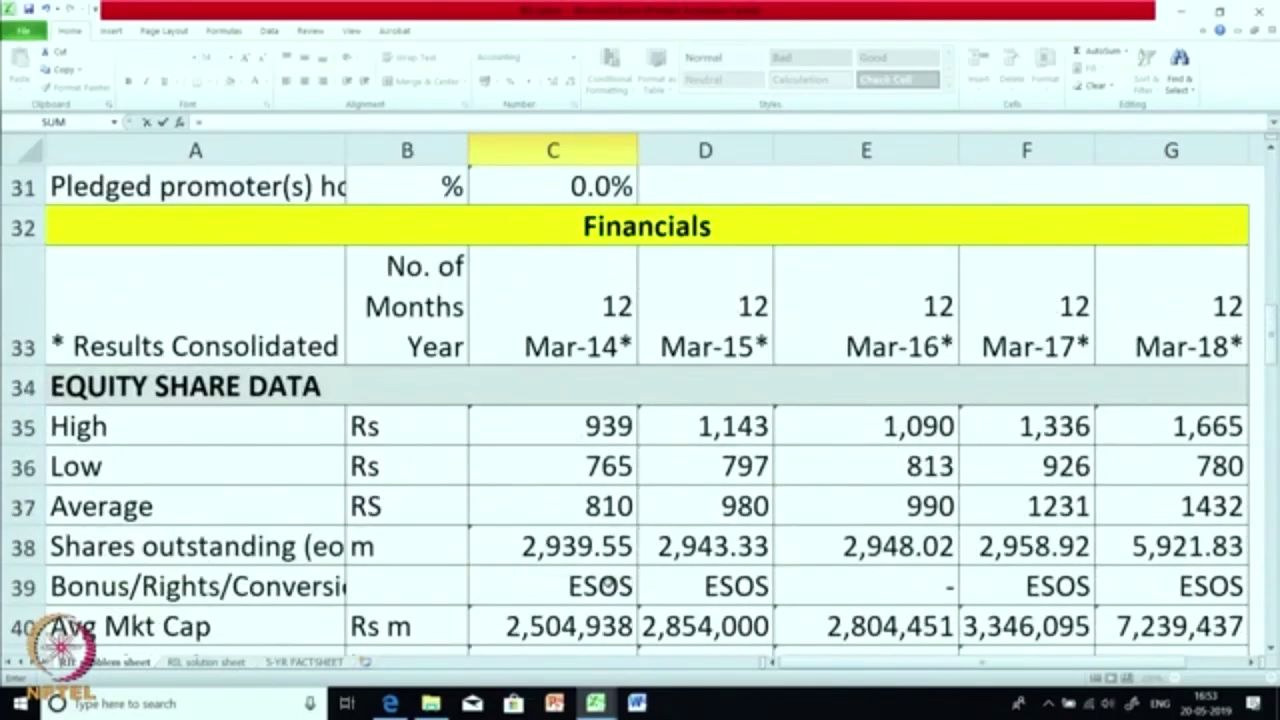
scroll(606, 585, down, 4)
scroll(606, 585, down, 1)
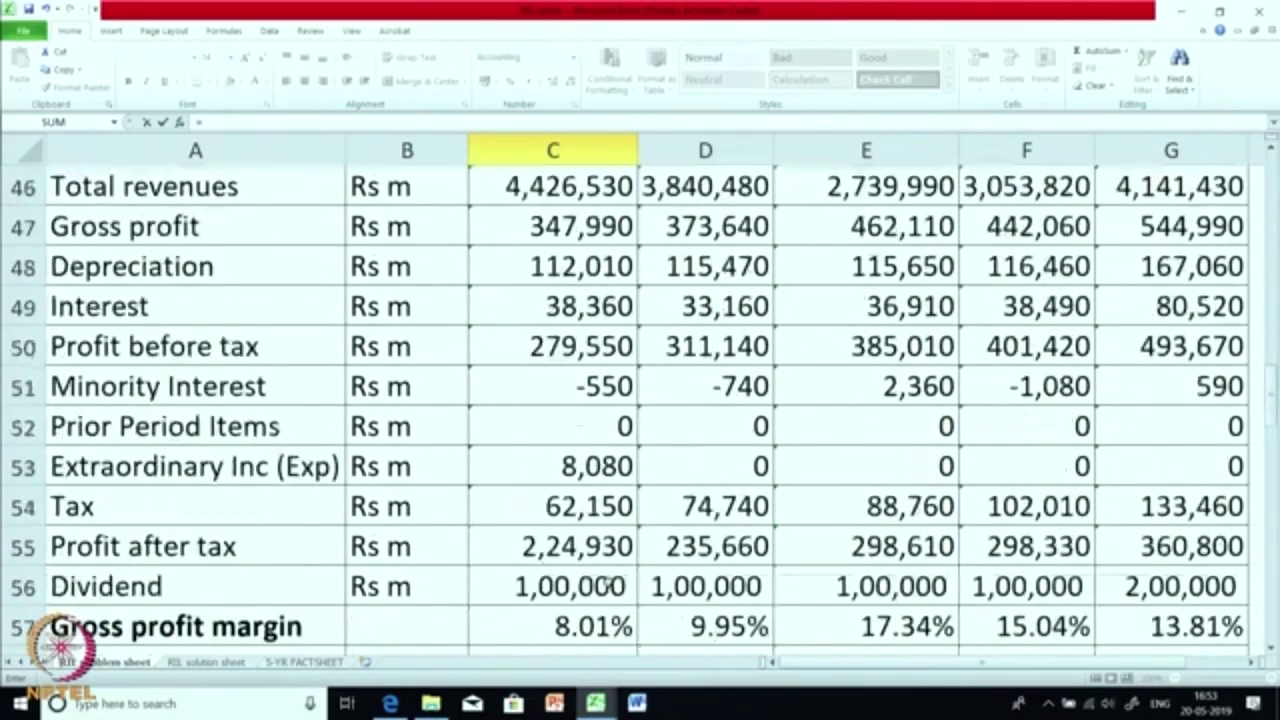
click(548, 588)
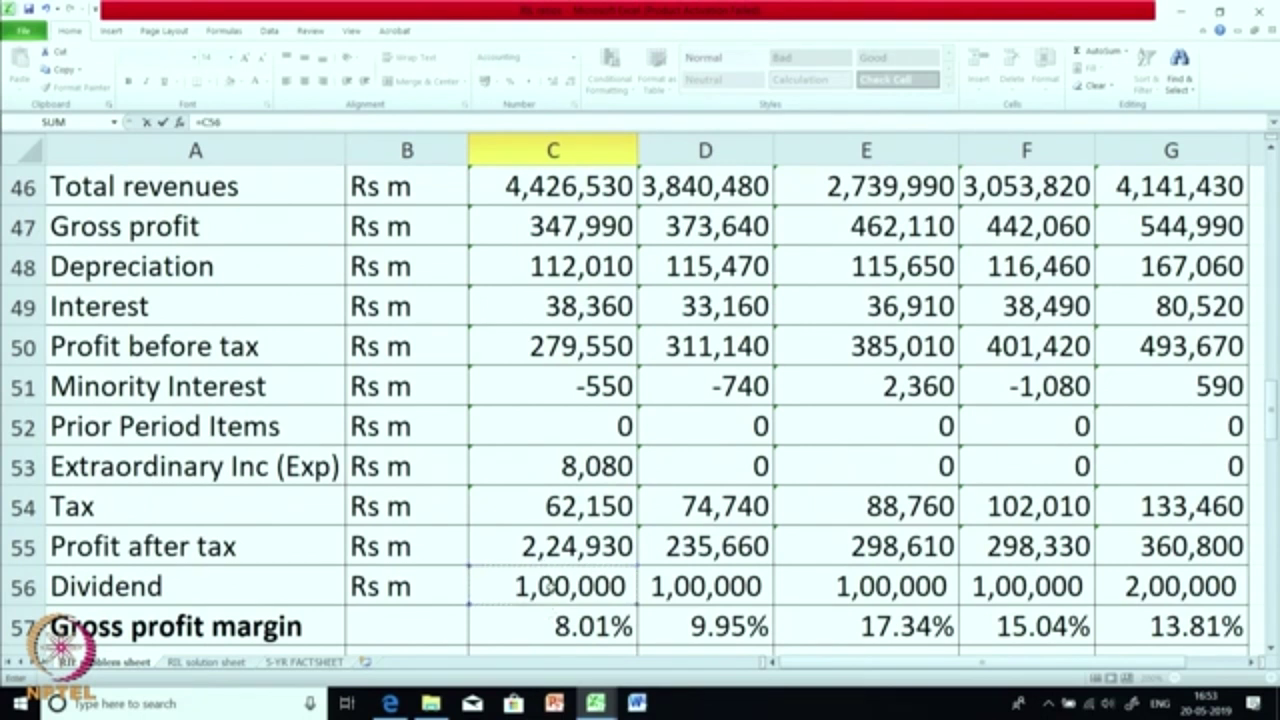
scroll(550, 587, up, 6)
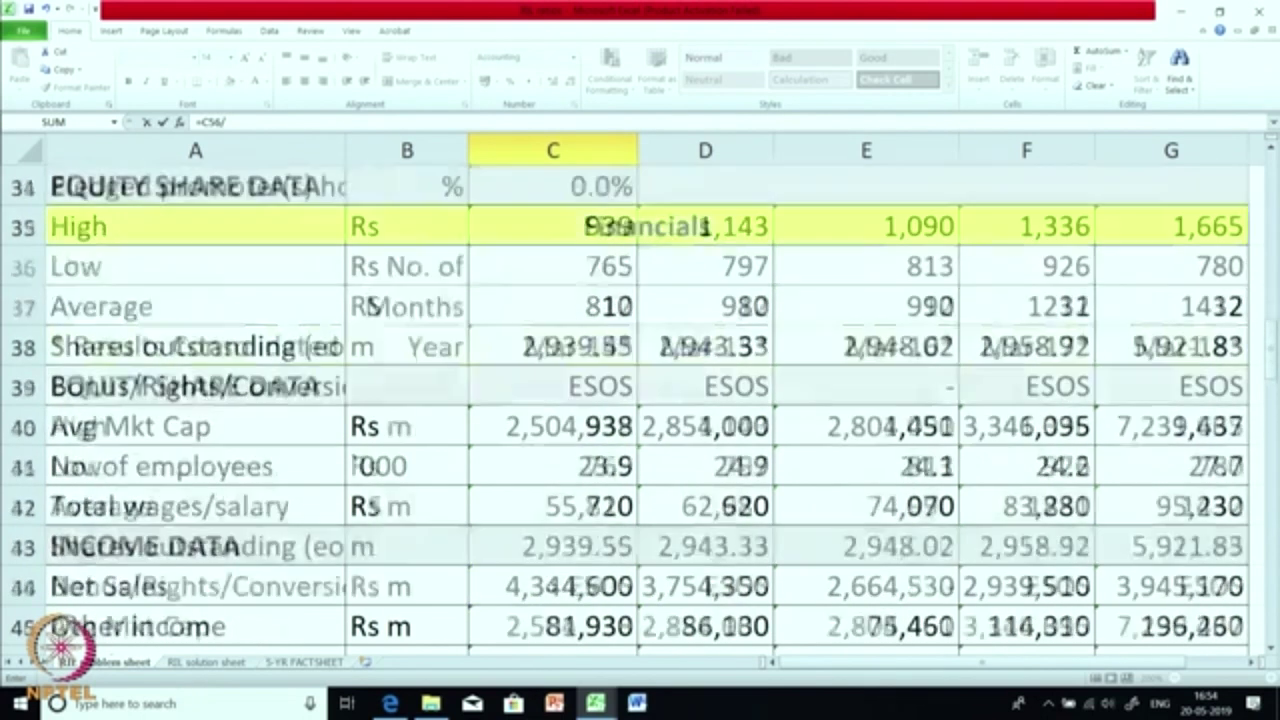
scroll(551, 587, down, 1)
scroll(551, 587, up, 1)
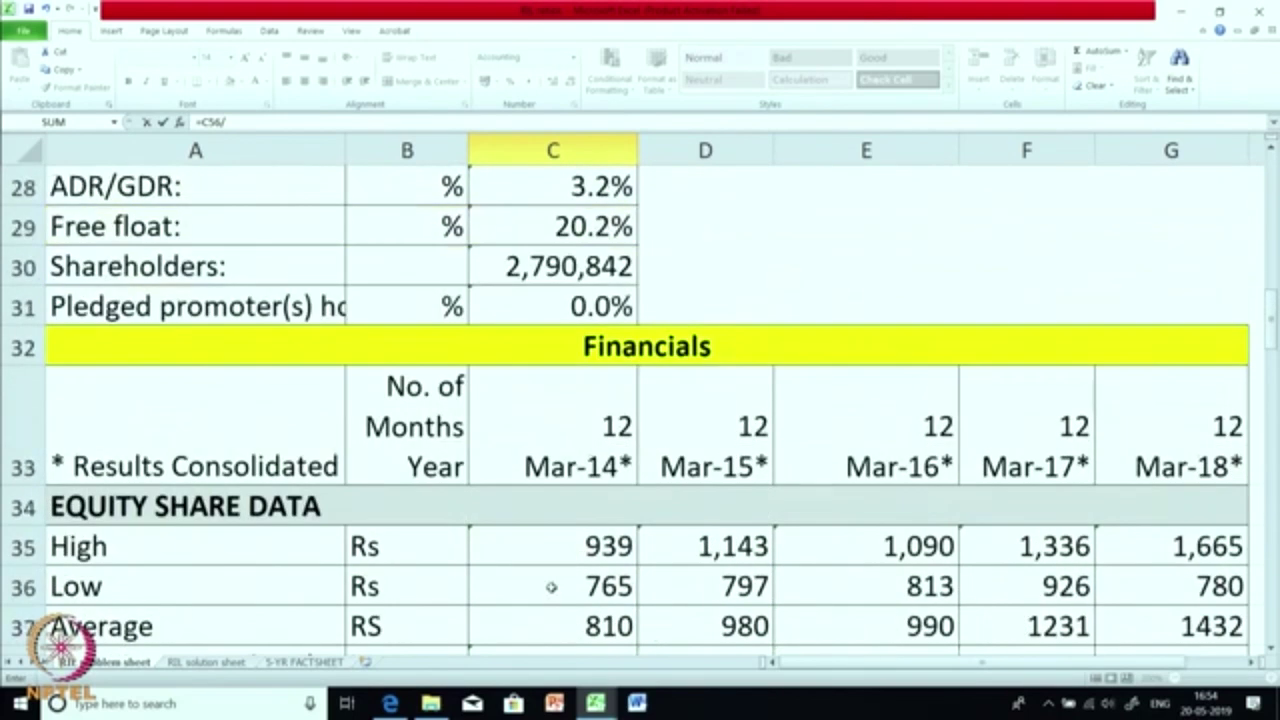
scroll(551, 587, down, 2)
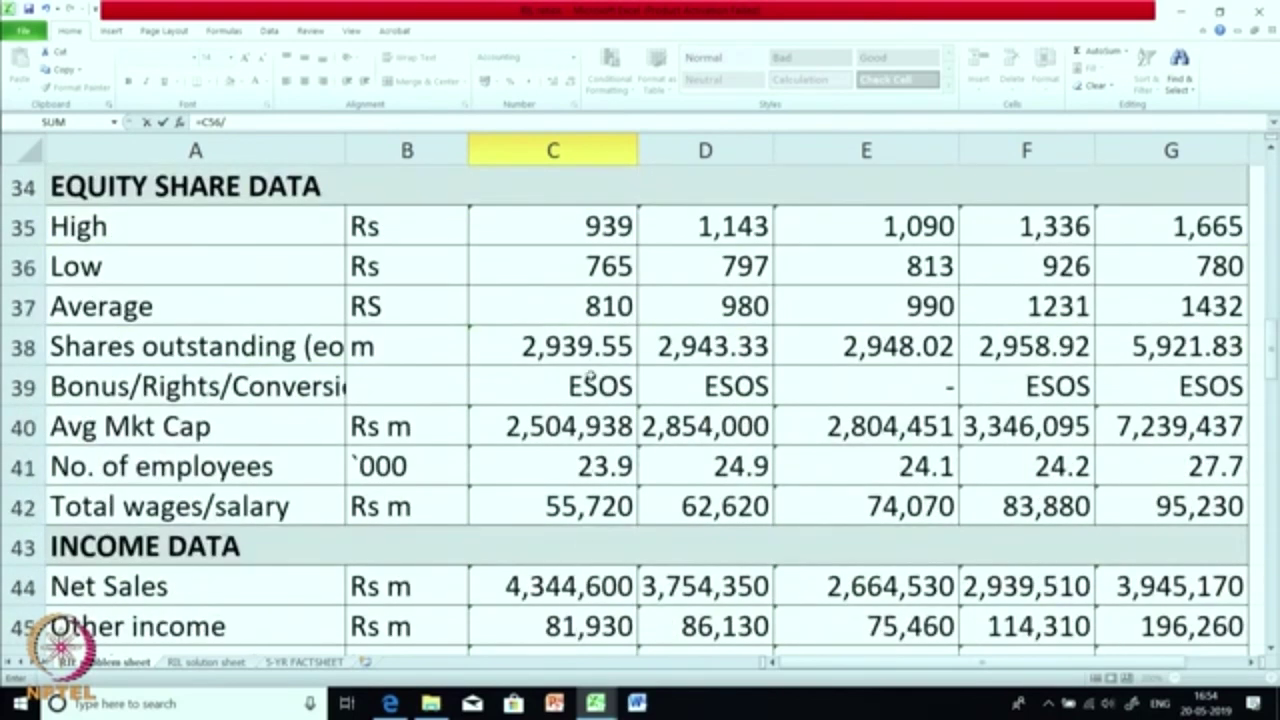
click(581, 349)
key(Return)
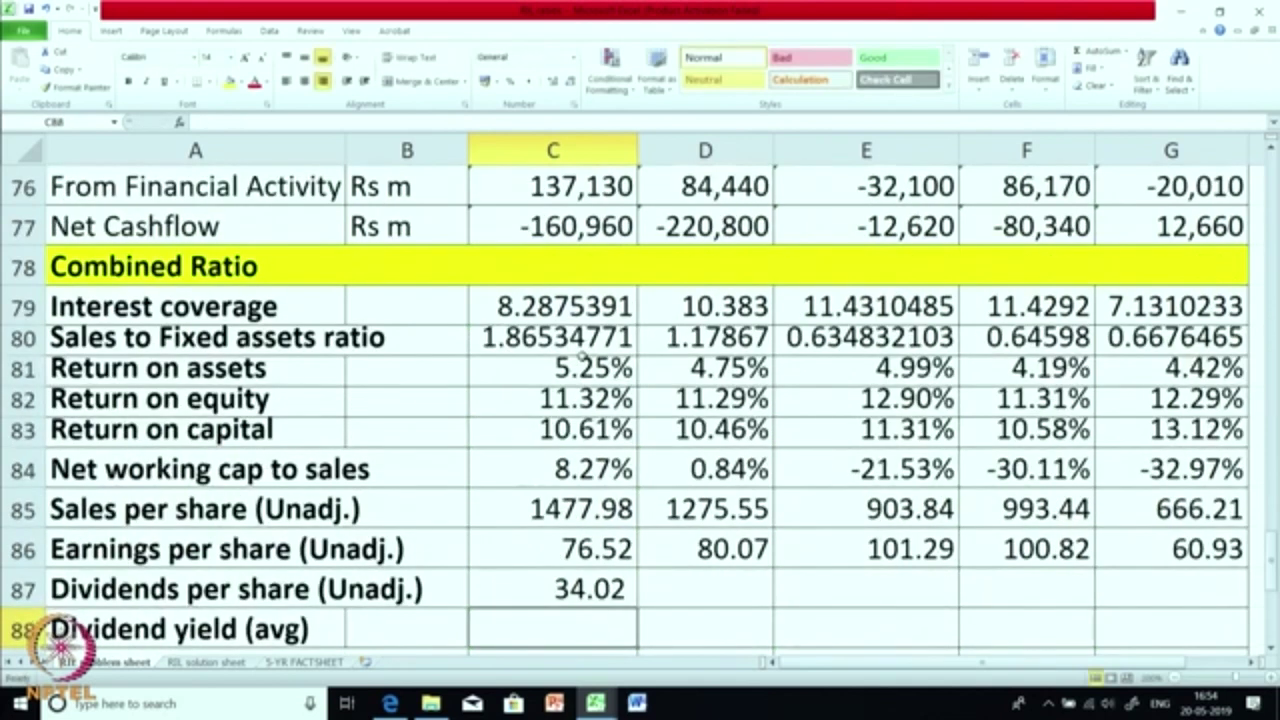
Fill the dividends per share formula from C87 across to G87
click(594, 591)
drag(640, 611, 1222, 602)
click(796, 505)
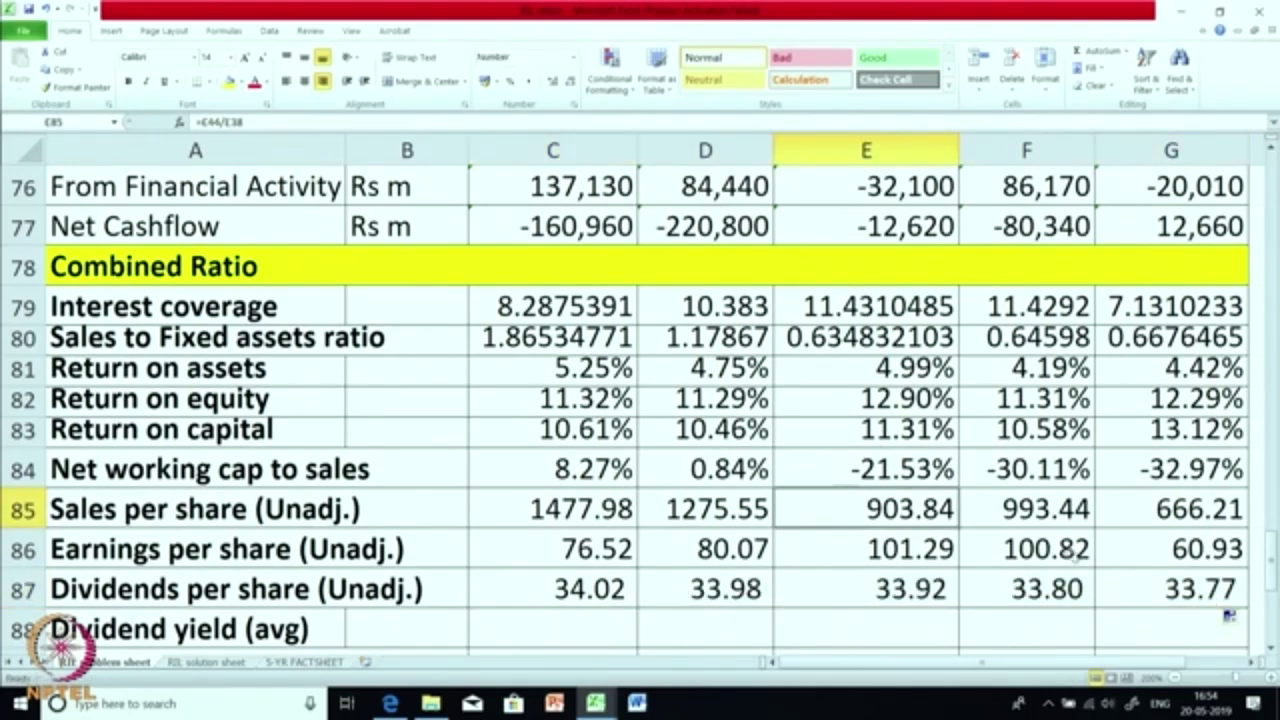
Calculate the Mar-14 dividend yield in C88 as dividends per share divided by the average share price, =C87/C37
scroll(803, 556, down, 1)
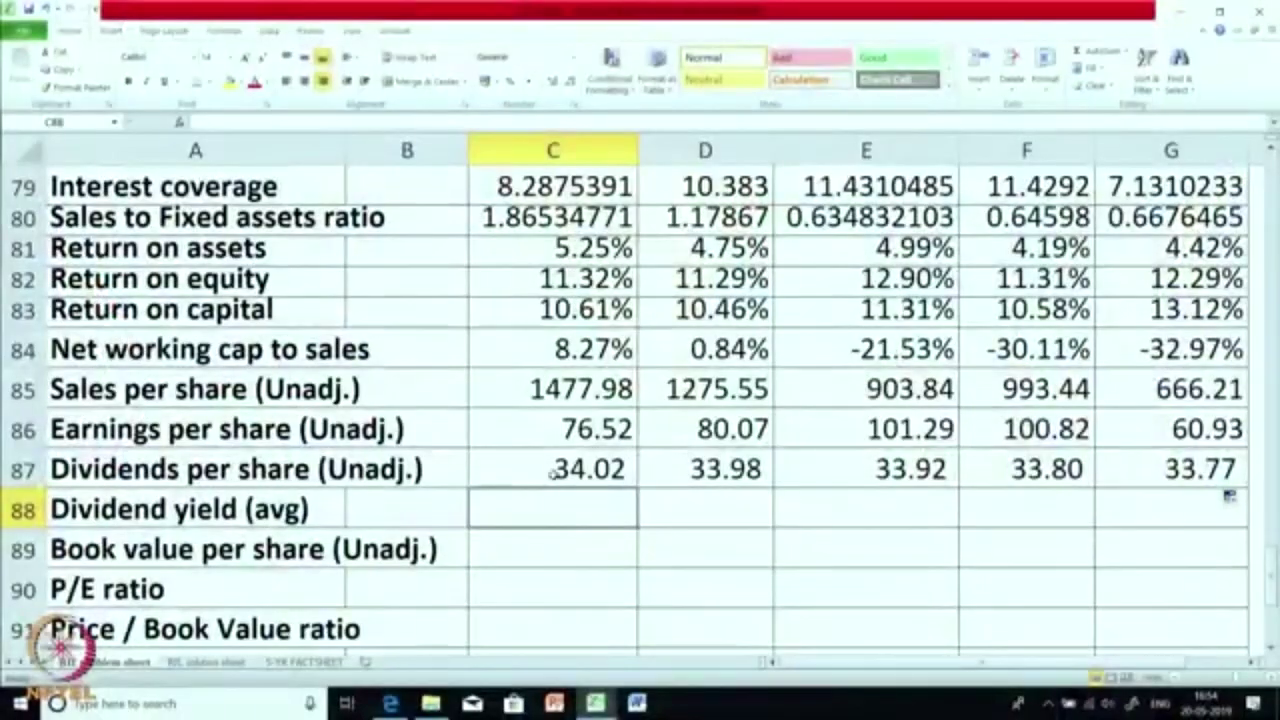
click(552, 476)
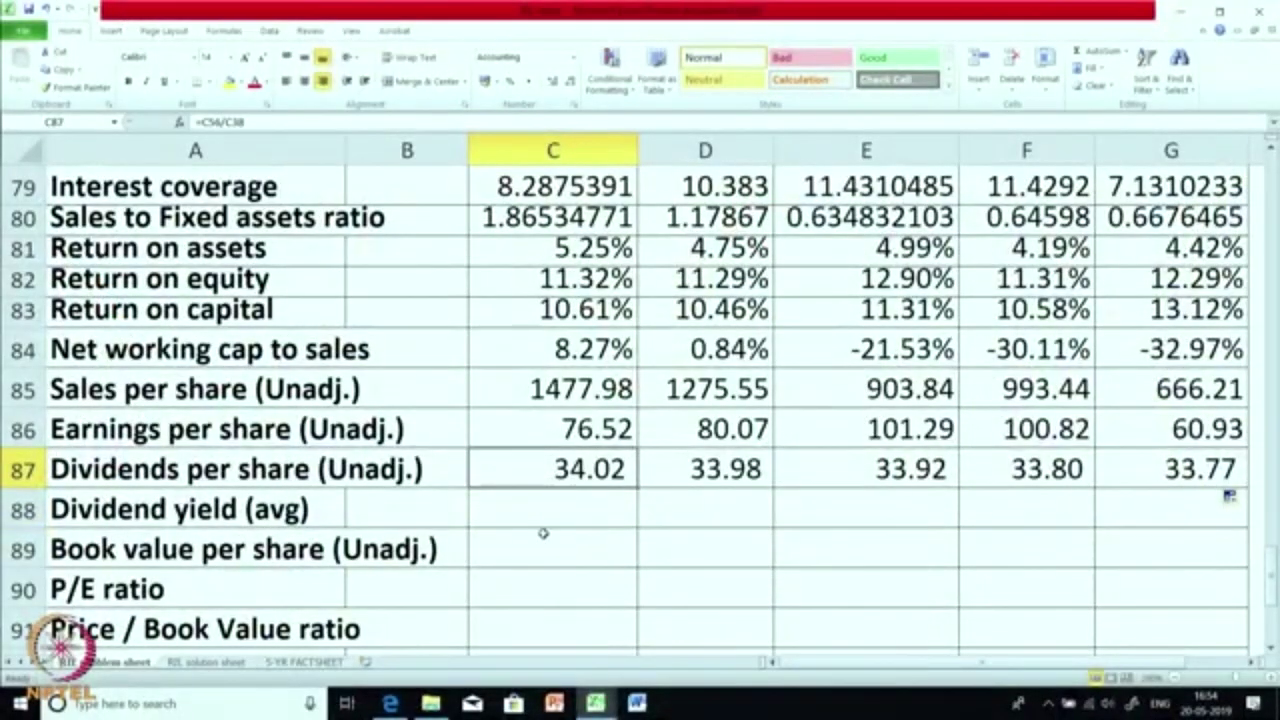
click(551, 517)
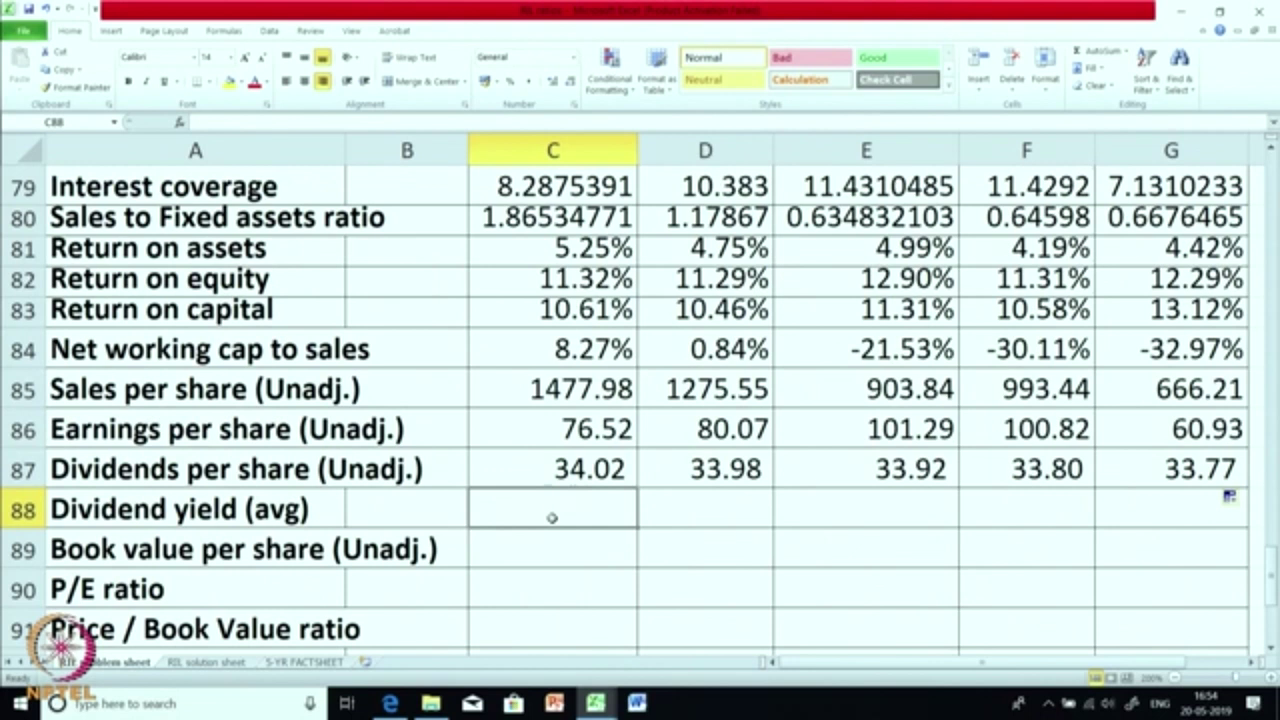
text(=)
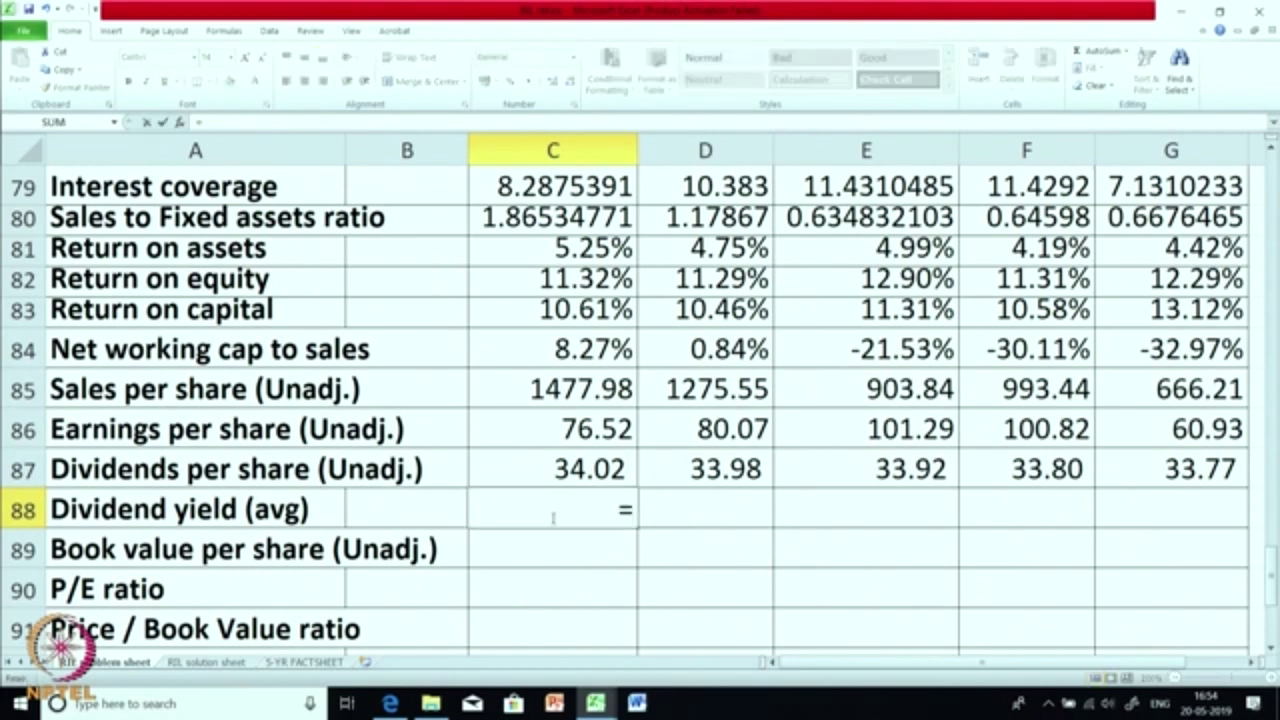
click(562, 472)
text(/)
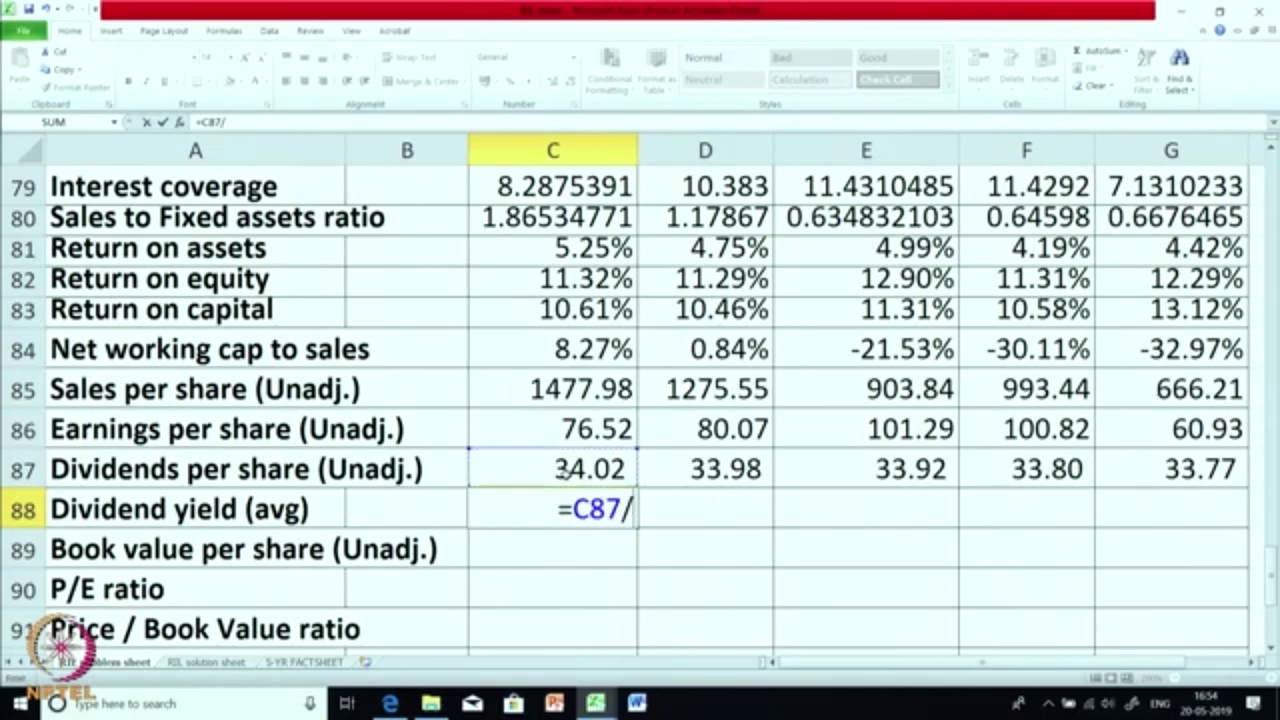
scroll(563, 472, up, 7)
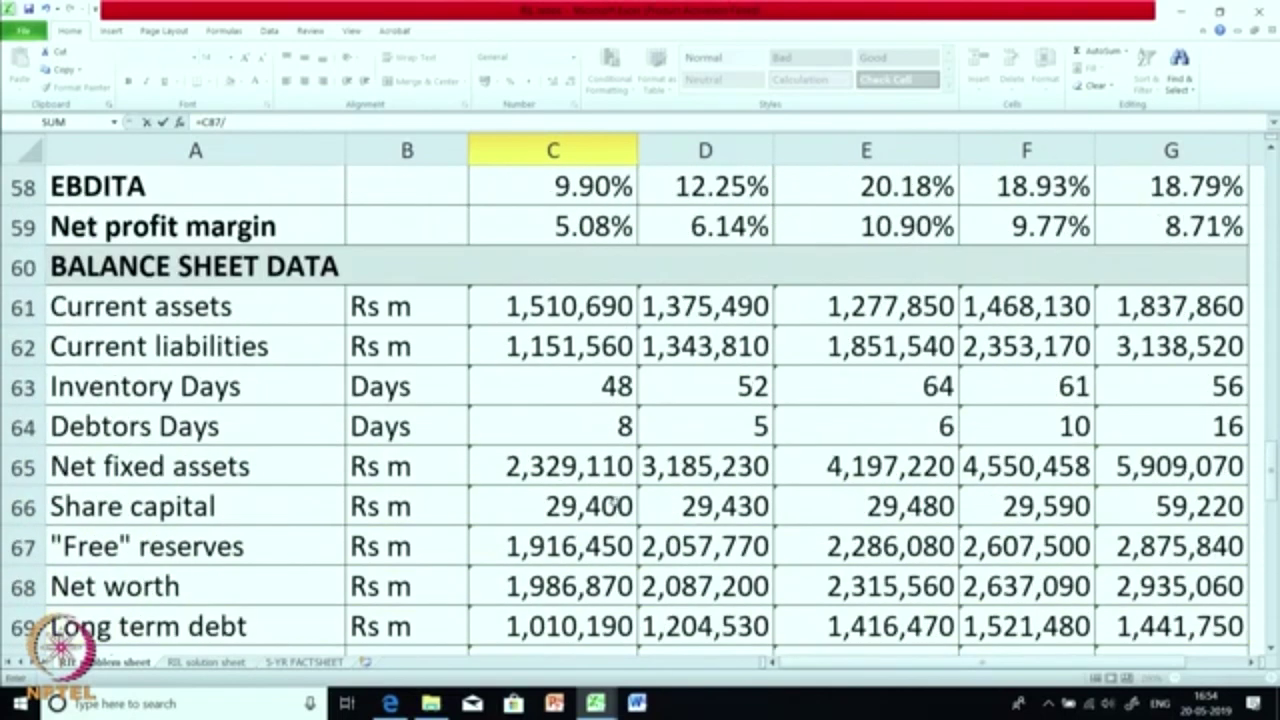
scroll(612, 500, up, 8)
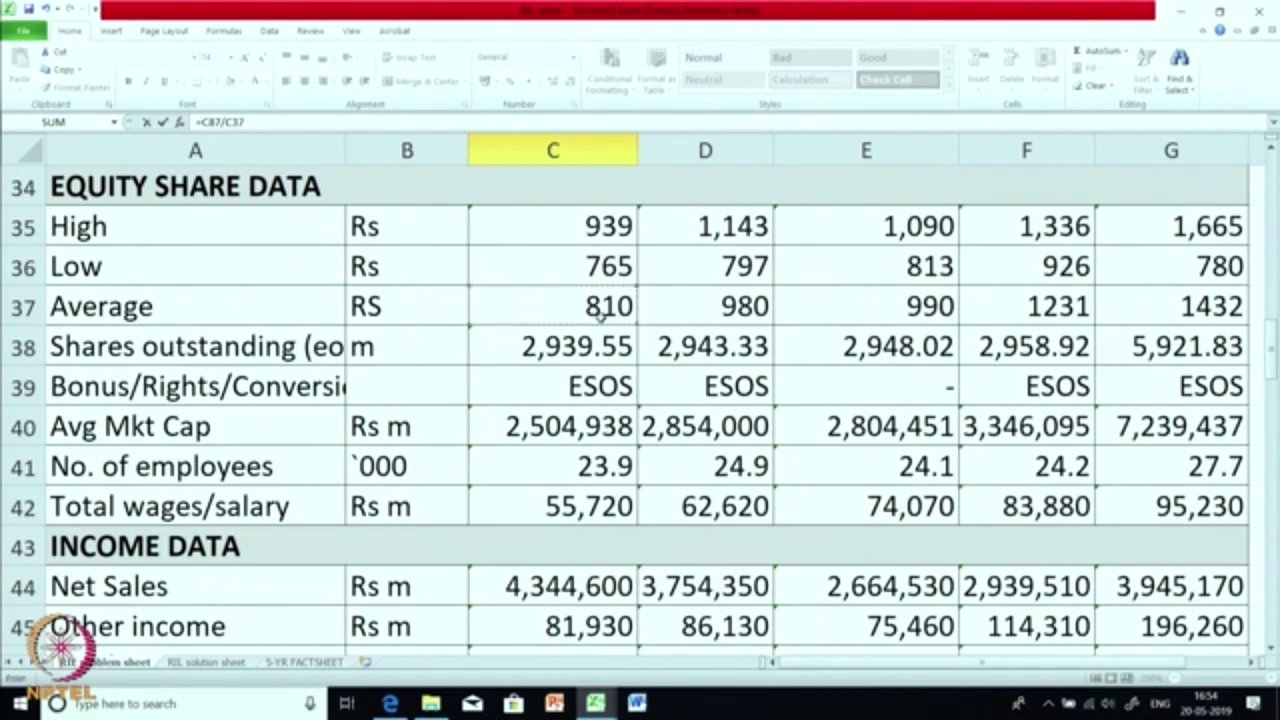
key(Return)
Format the dividend yield in C88 as a percentage with two decimals and fill its formula across to G88
scroll(640, 490, down, 1)
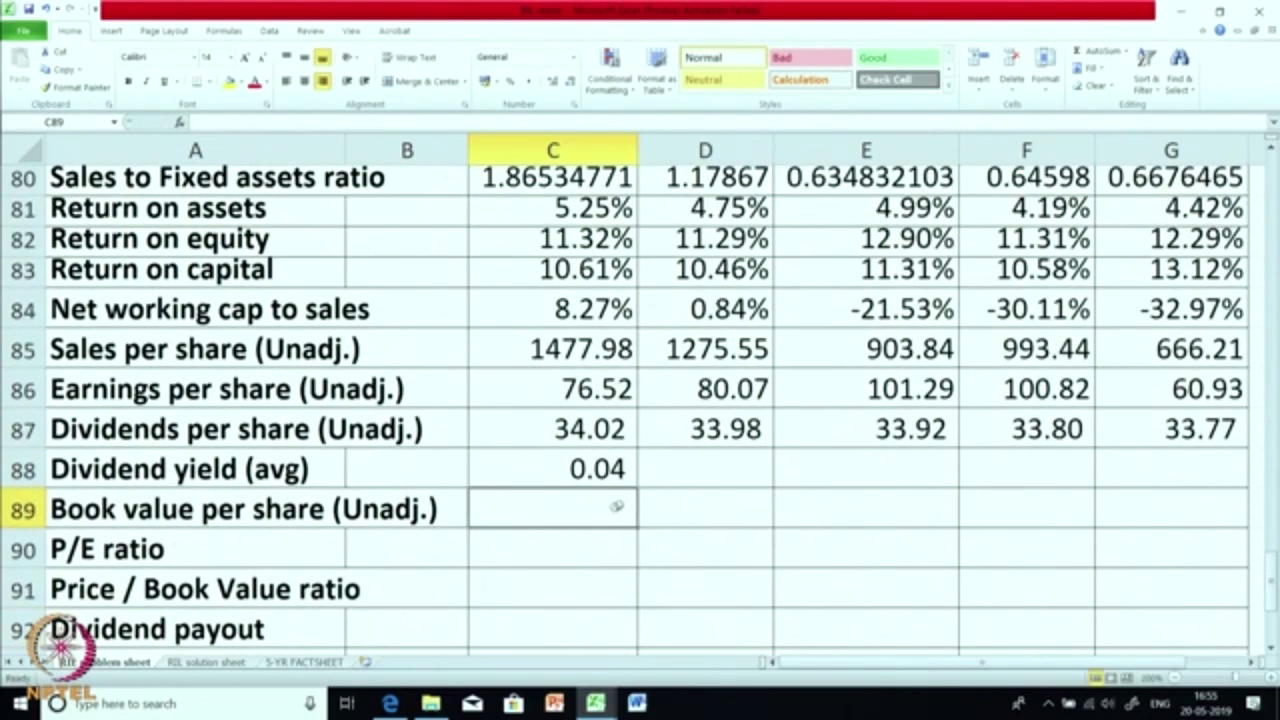
click(558, 470)
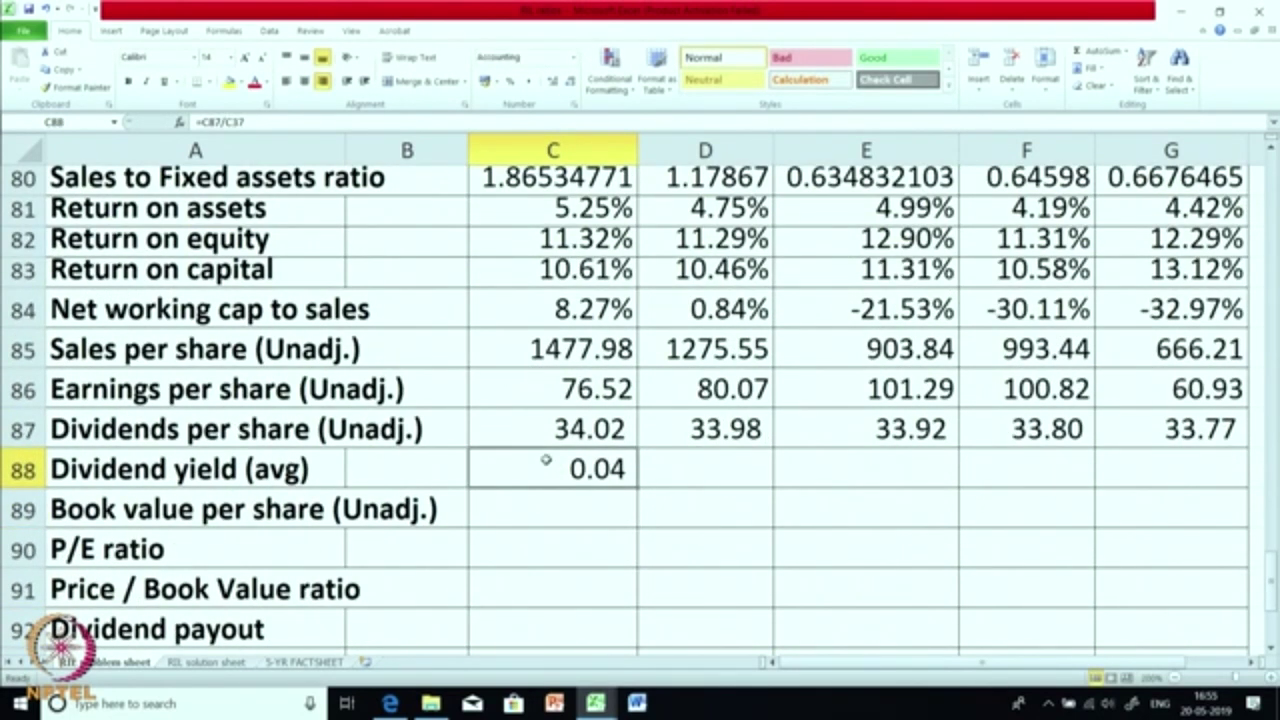
click(511, 81)
click(569, 84)
click(569, 84)
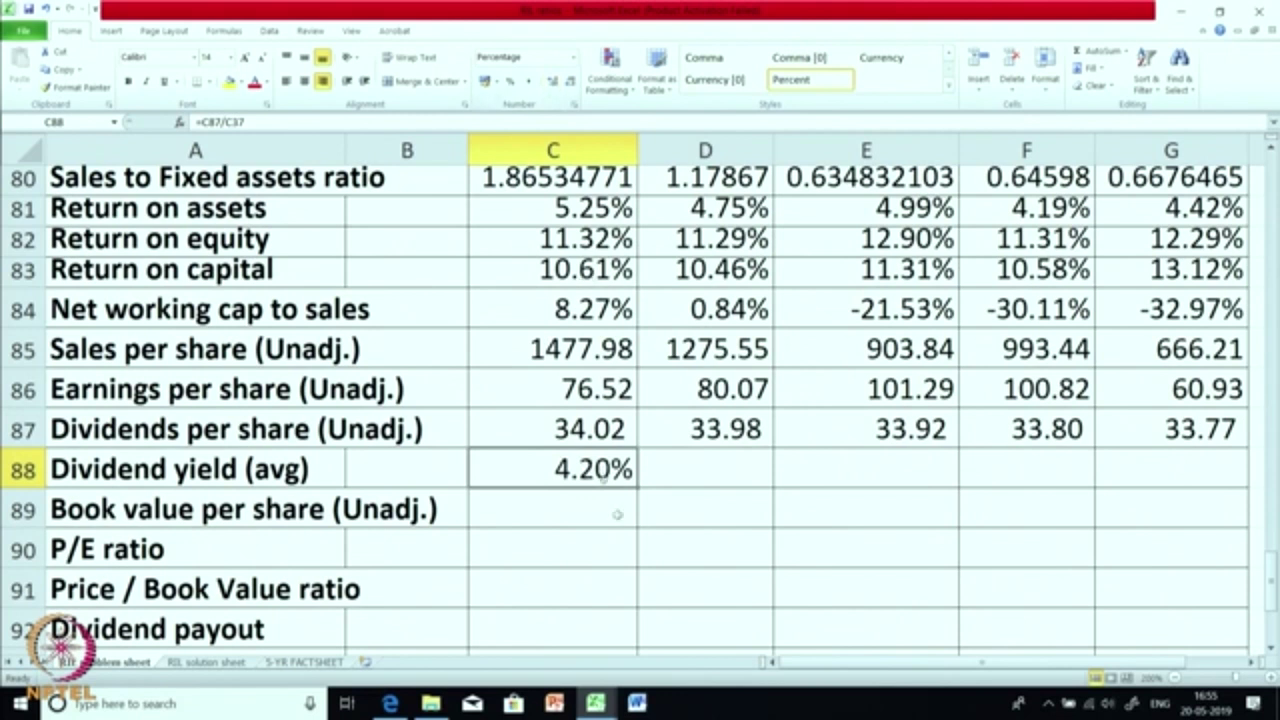
drag(640, 487, 1180, 466)
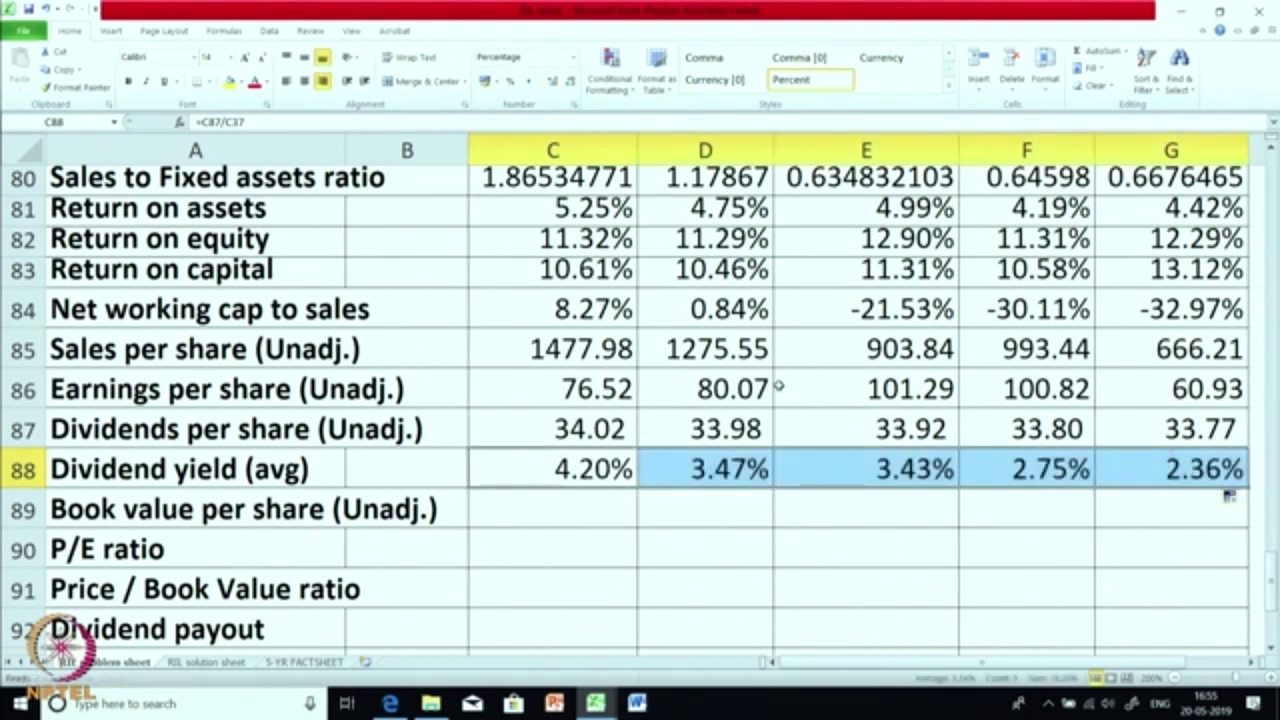
click(743, 415)
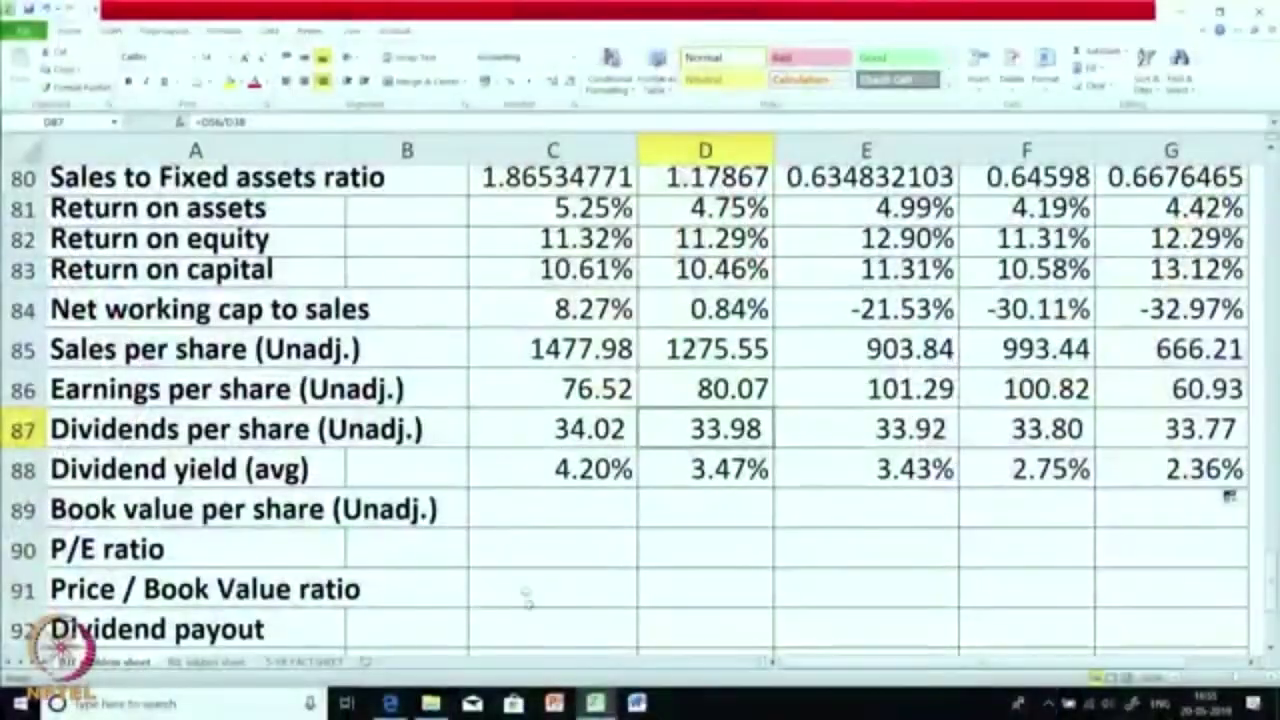
Enter the formula =C68/C41 for the Mar-14 book value per share in C89
click(503, 514)
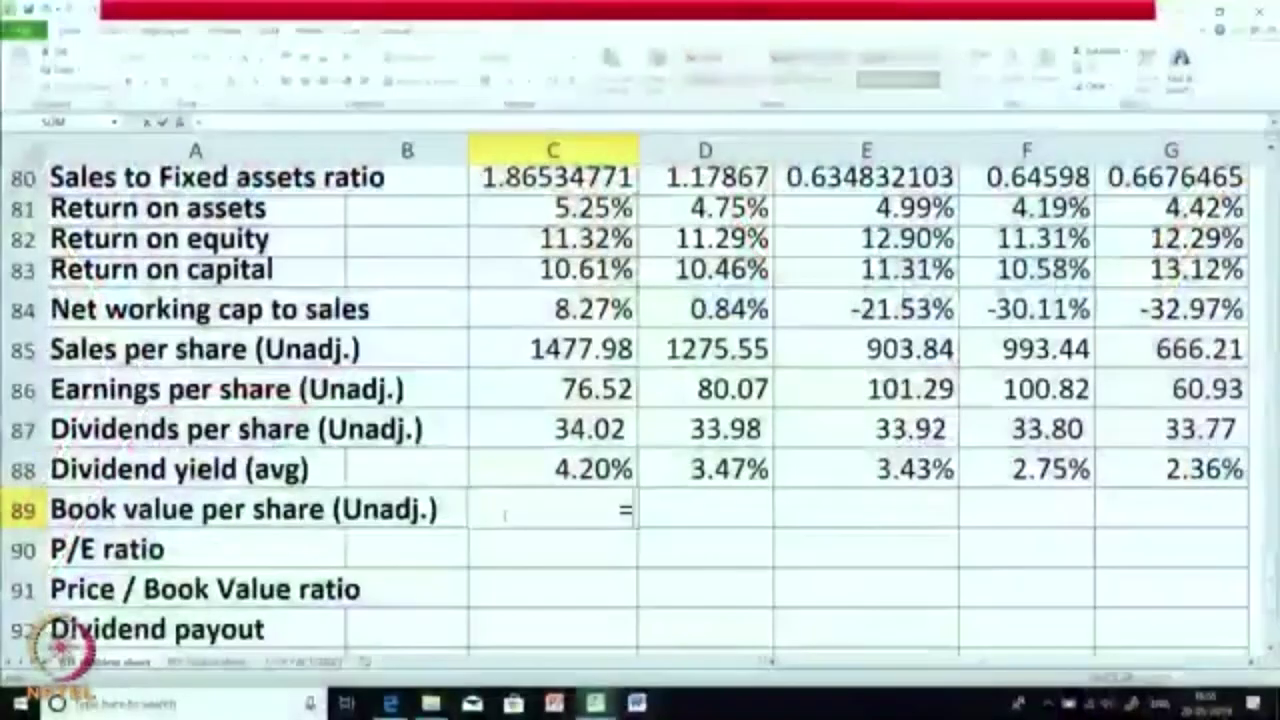
scroll(505, 515, up, 7)
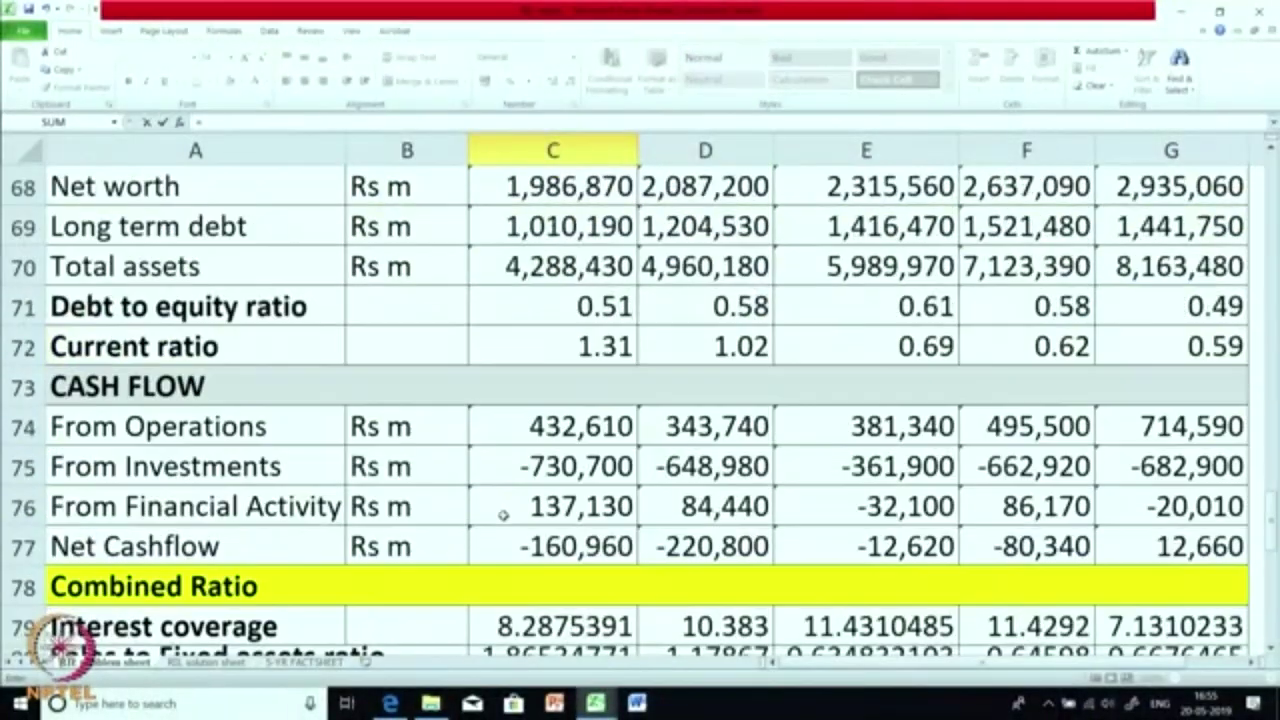
scroll(528, 481, down, 1)
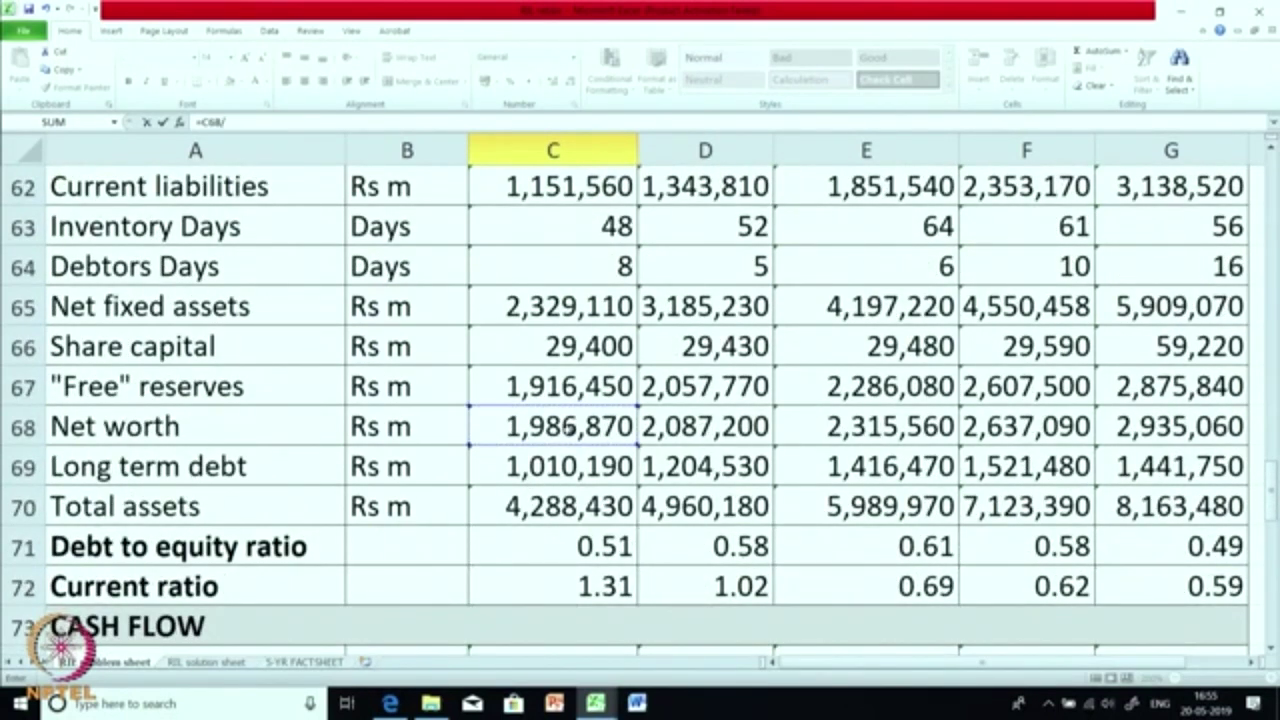
scroll(568, 428, up, 8)
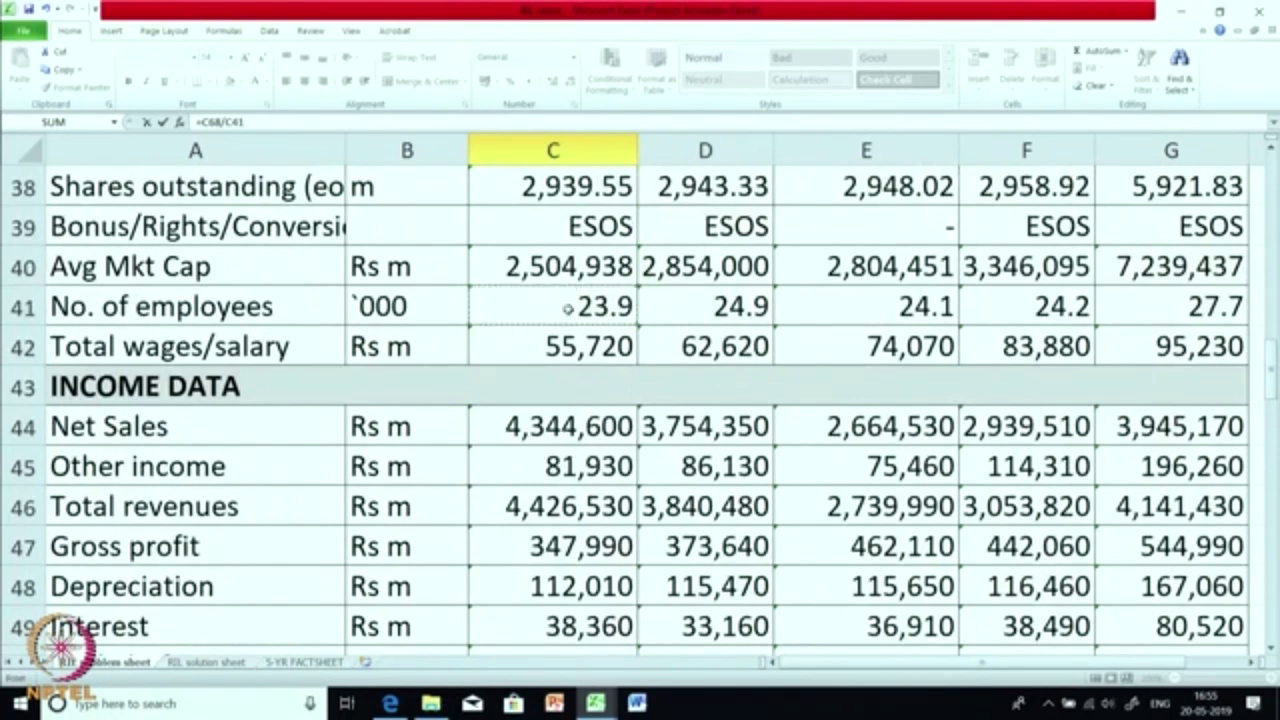
key(Return)
Show the book value per share in C89 without decimals and fill its formula across to G89
click(566, 582)
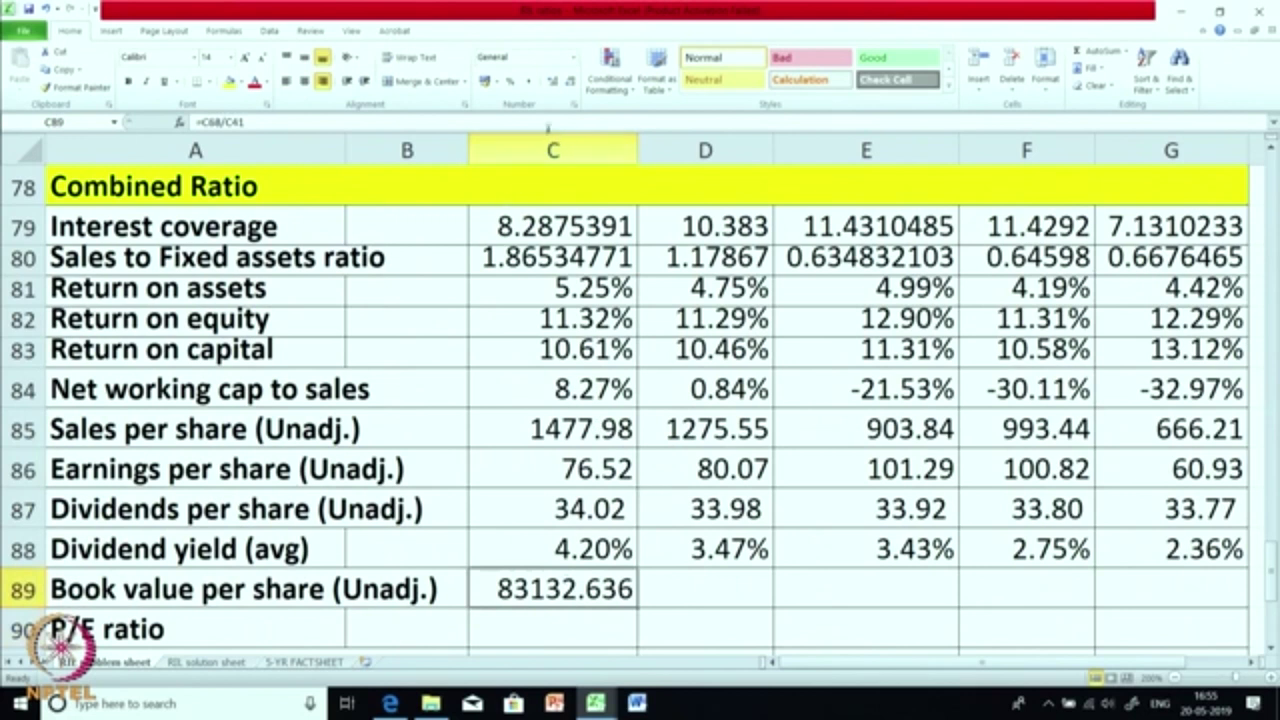
click(552, 80)
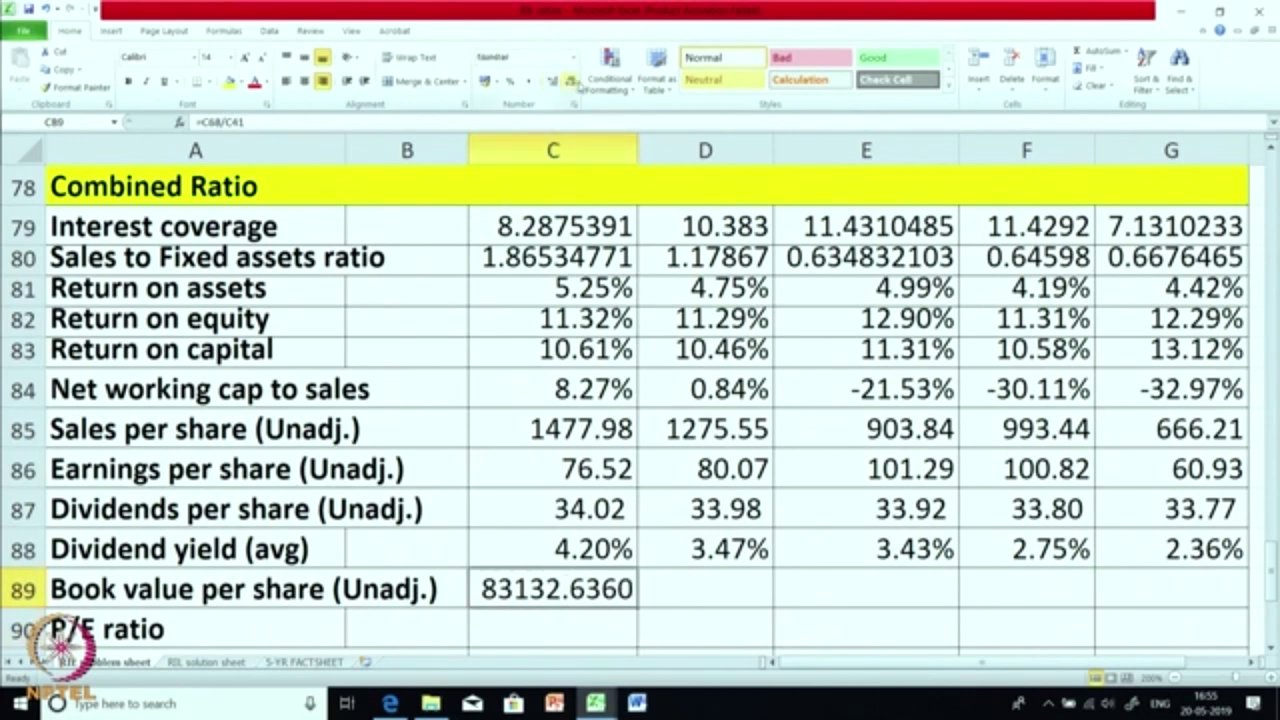
click(571, 81)
click(571, 81)
click(571, 81)
click(571, 81)
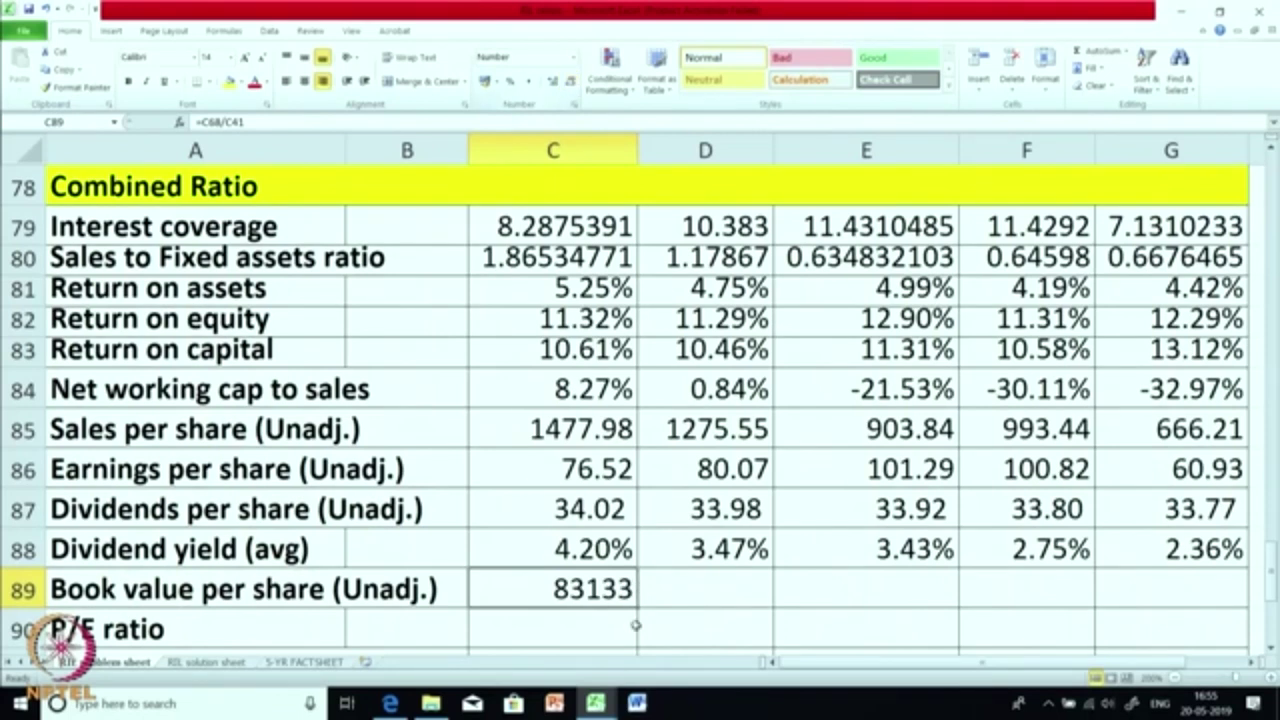
drag(638, 608, 1200, 600)
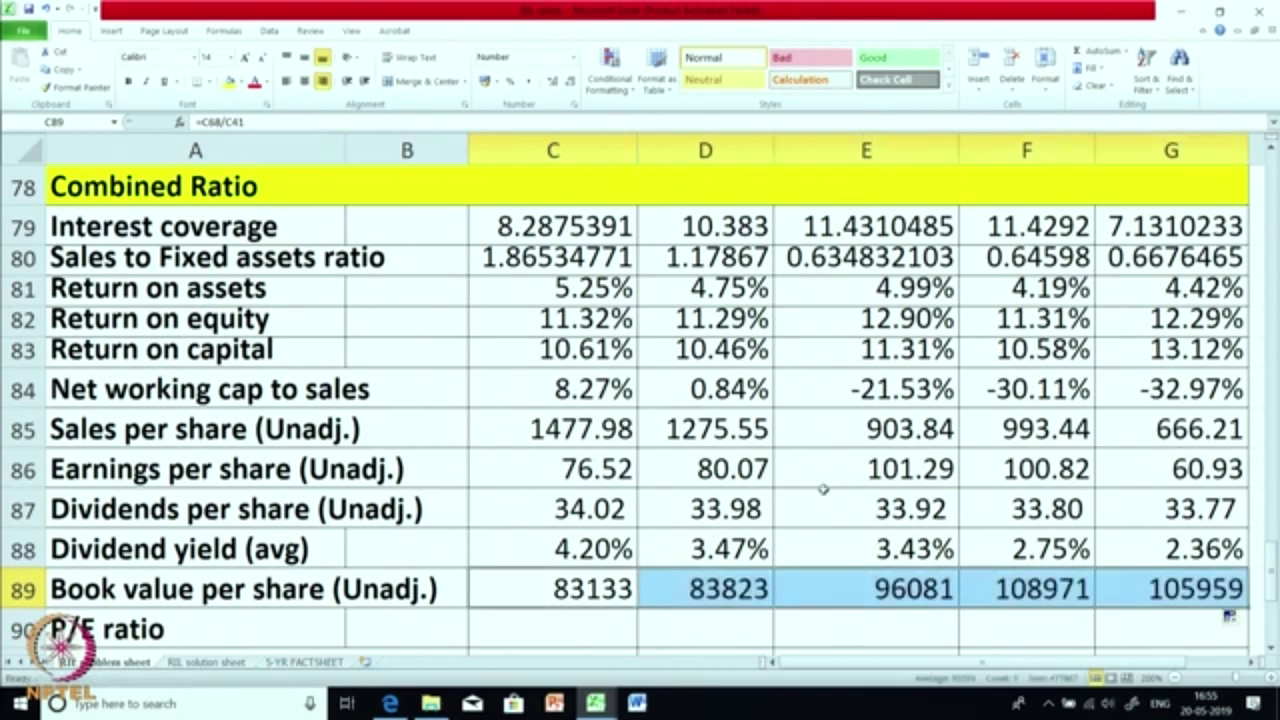
click(823, 490)
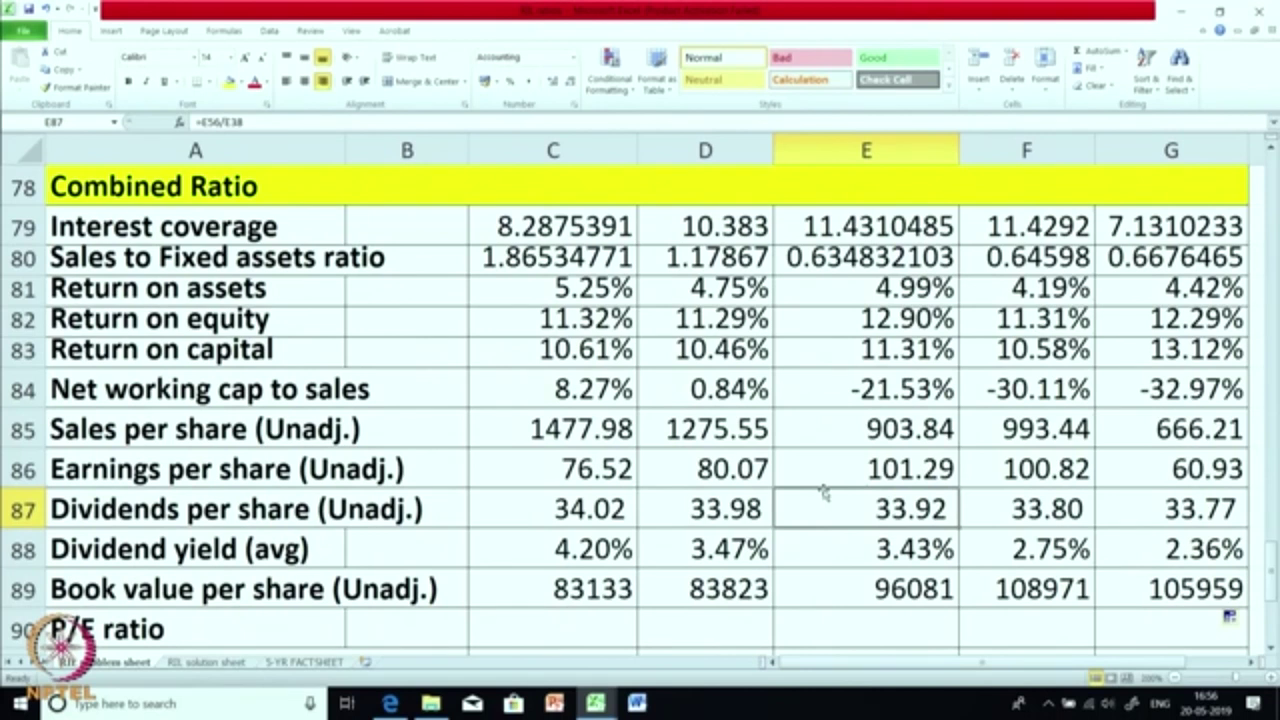
click(566, 572)
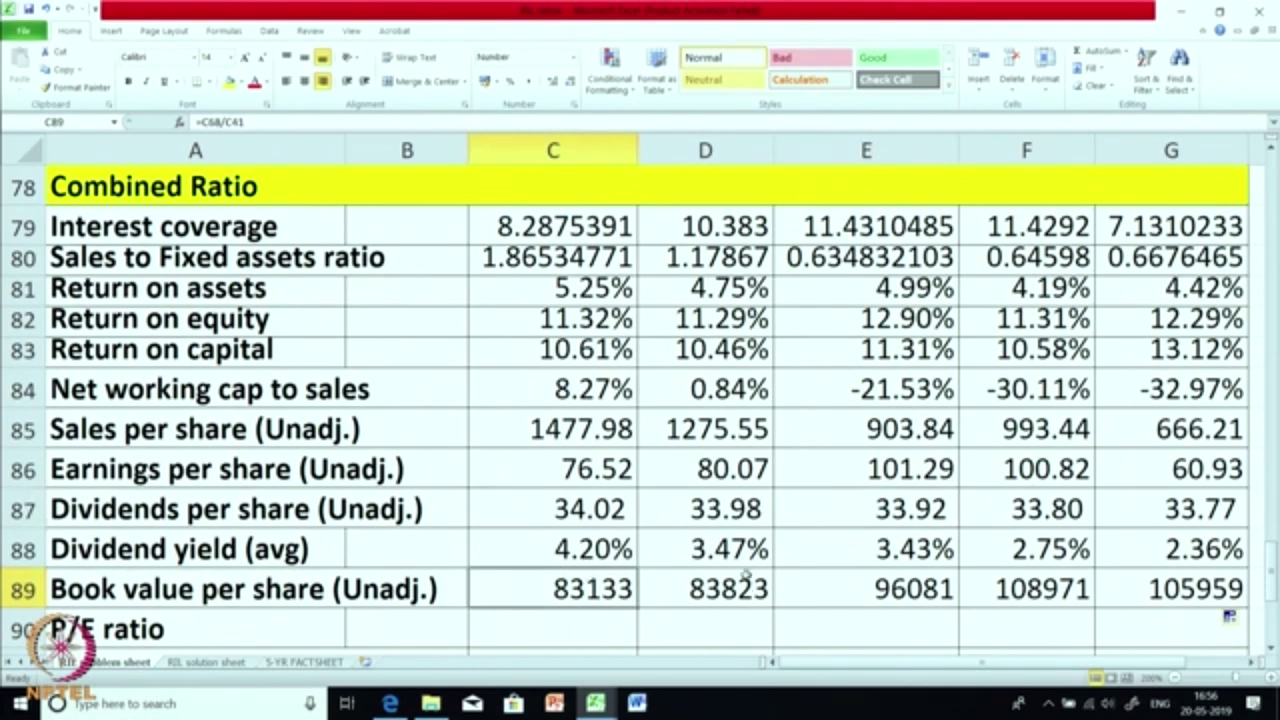
click(1140, 590)
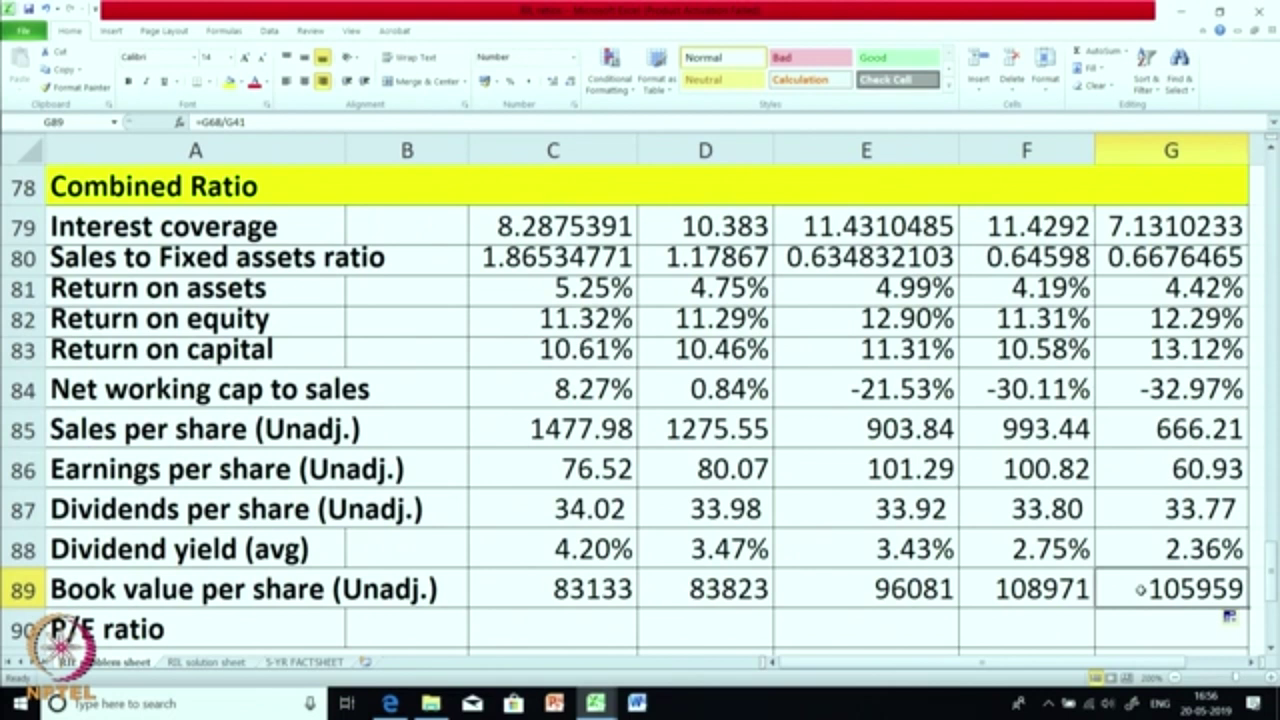
Calculate the Mar-14 P/E ratio in C90 as average share price divided by earnings per share, =C37/C86
scroll(1025, 510, down, 1)
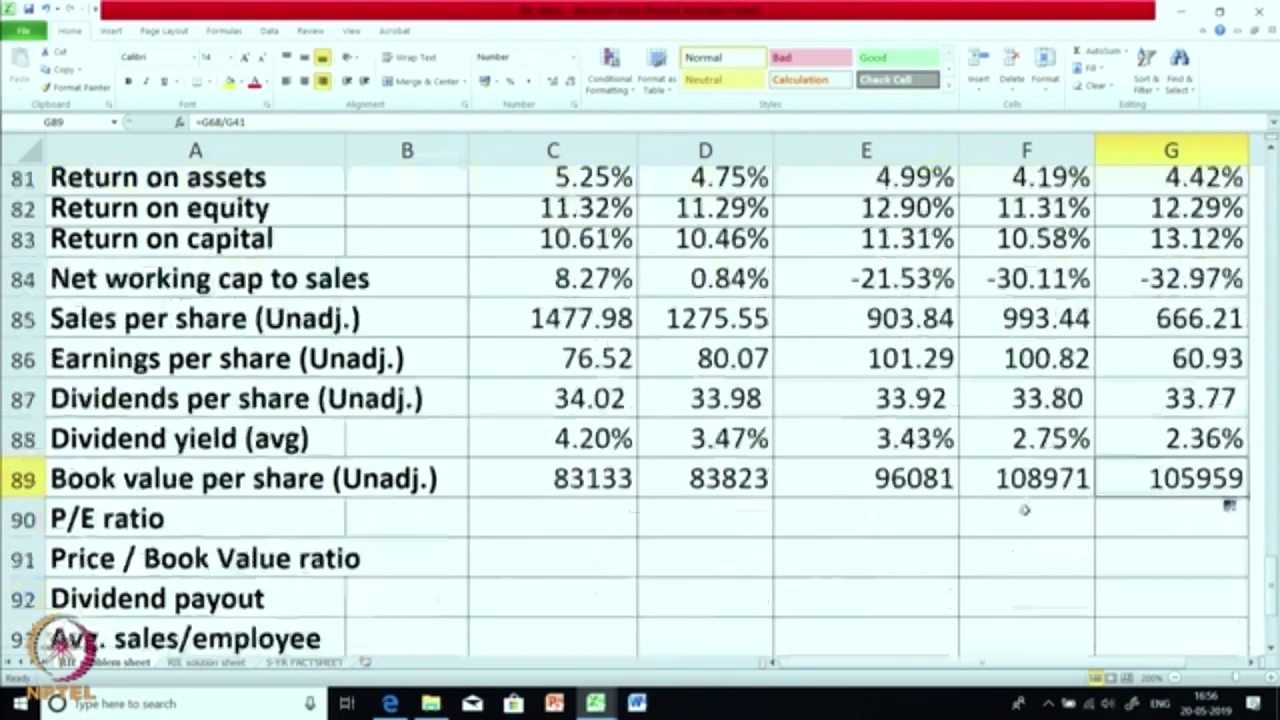
click(566, 520)
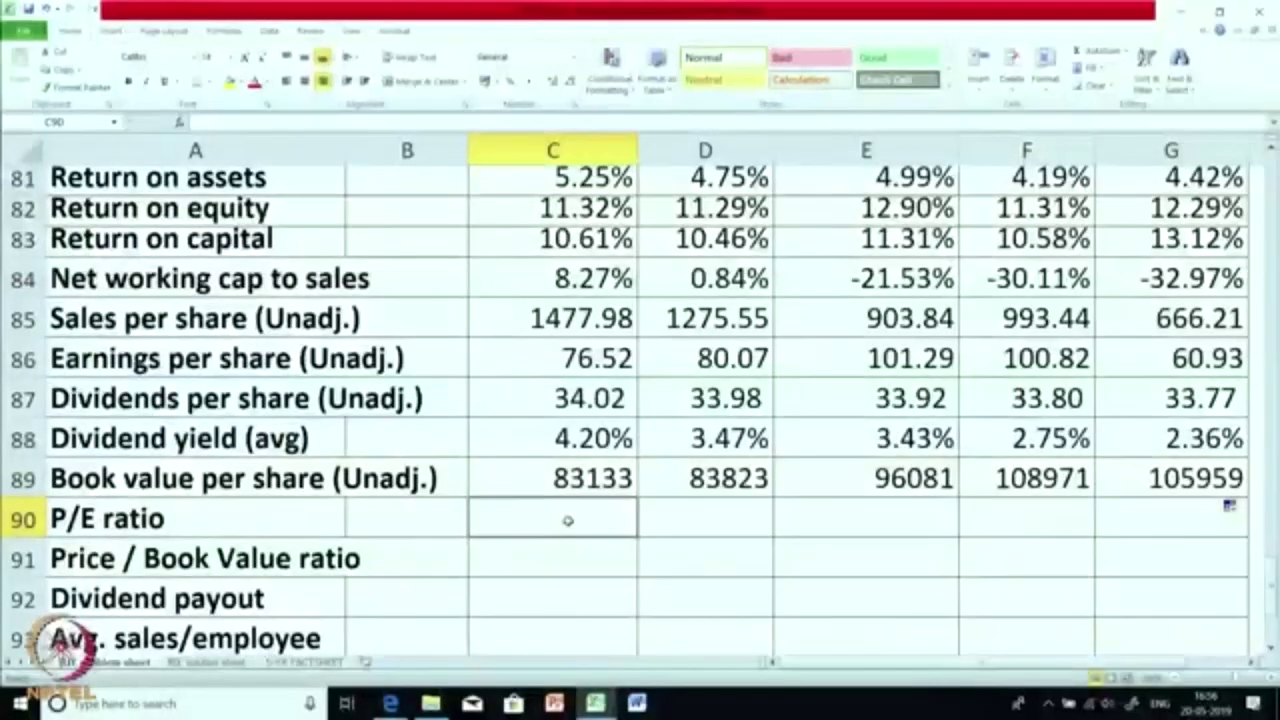
text(=)
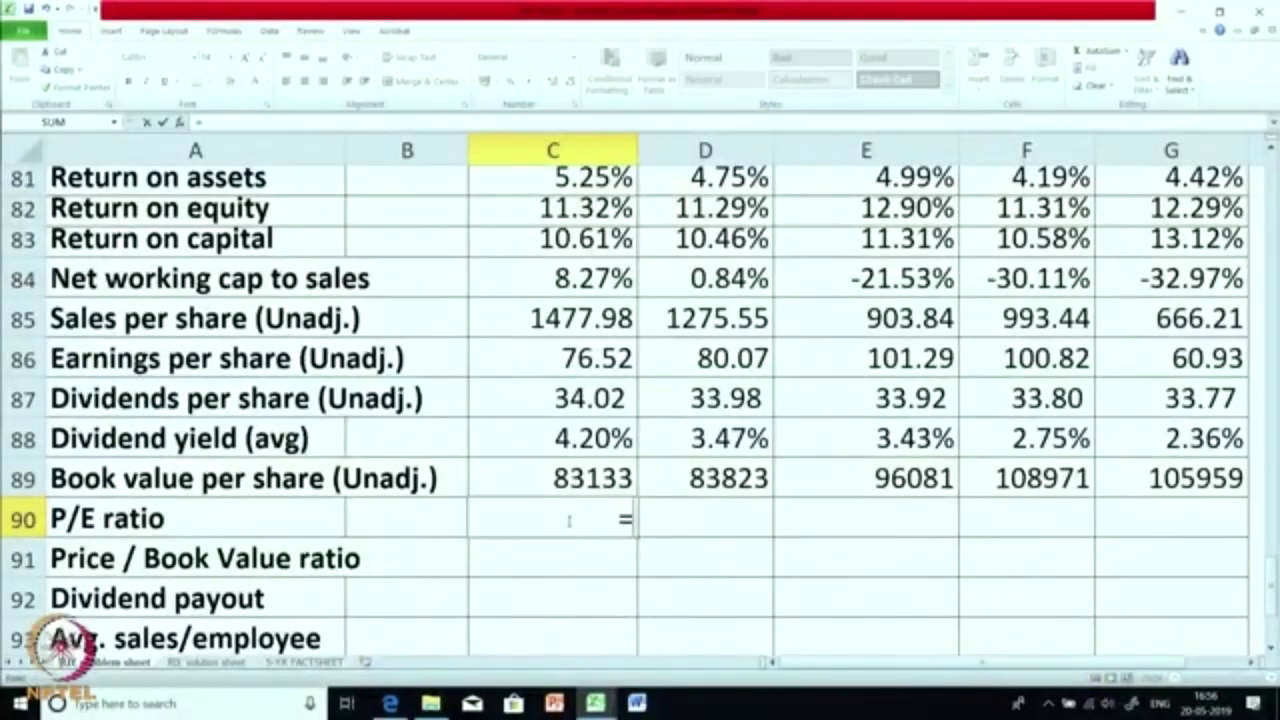
scroll(569, 520, up, 10)
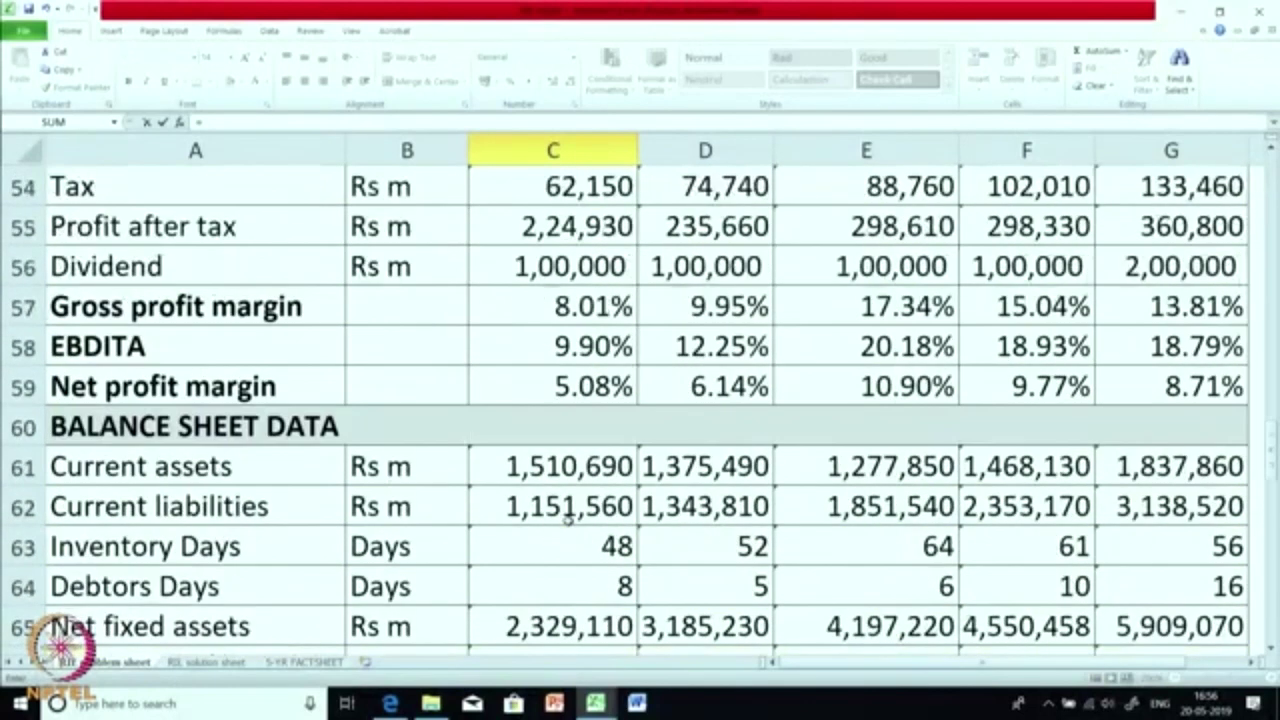
scroll(567, 518, up, 6)
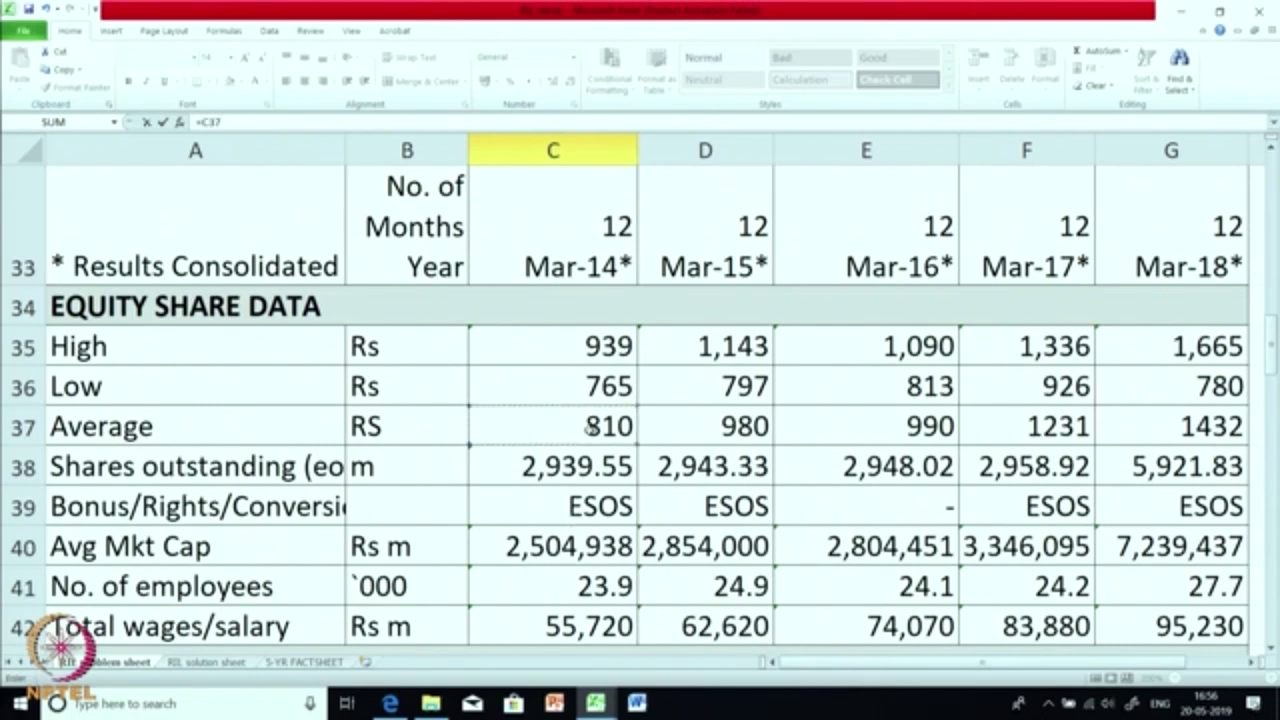
scroll(590, 428, down, 18)
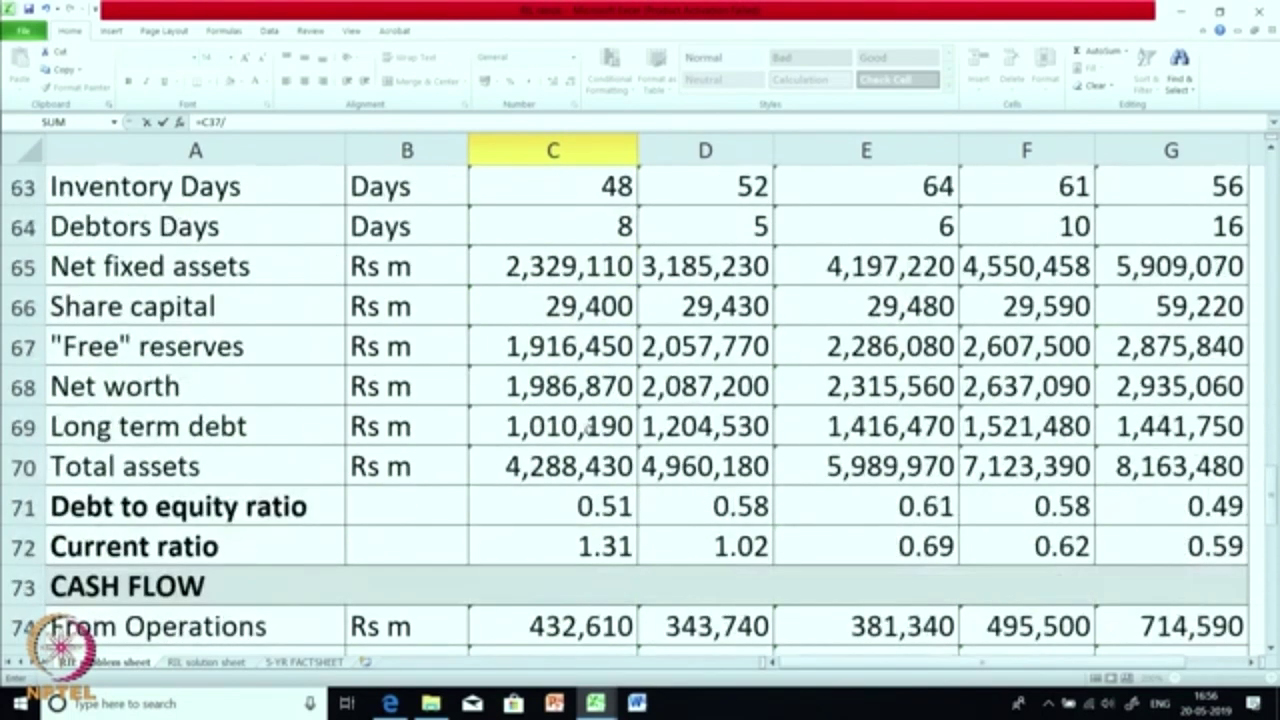
scroll(589, 430, up, 1)
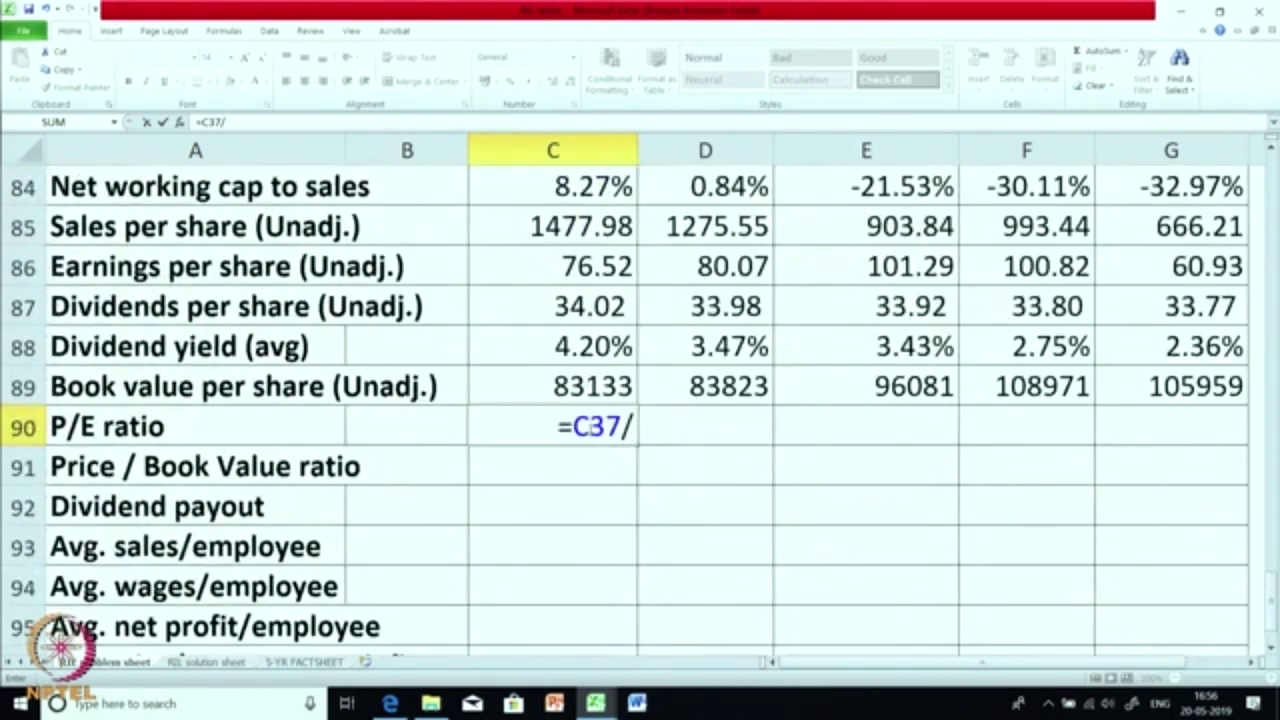
click(588, 277)
key(Return)
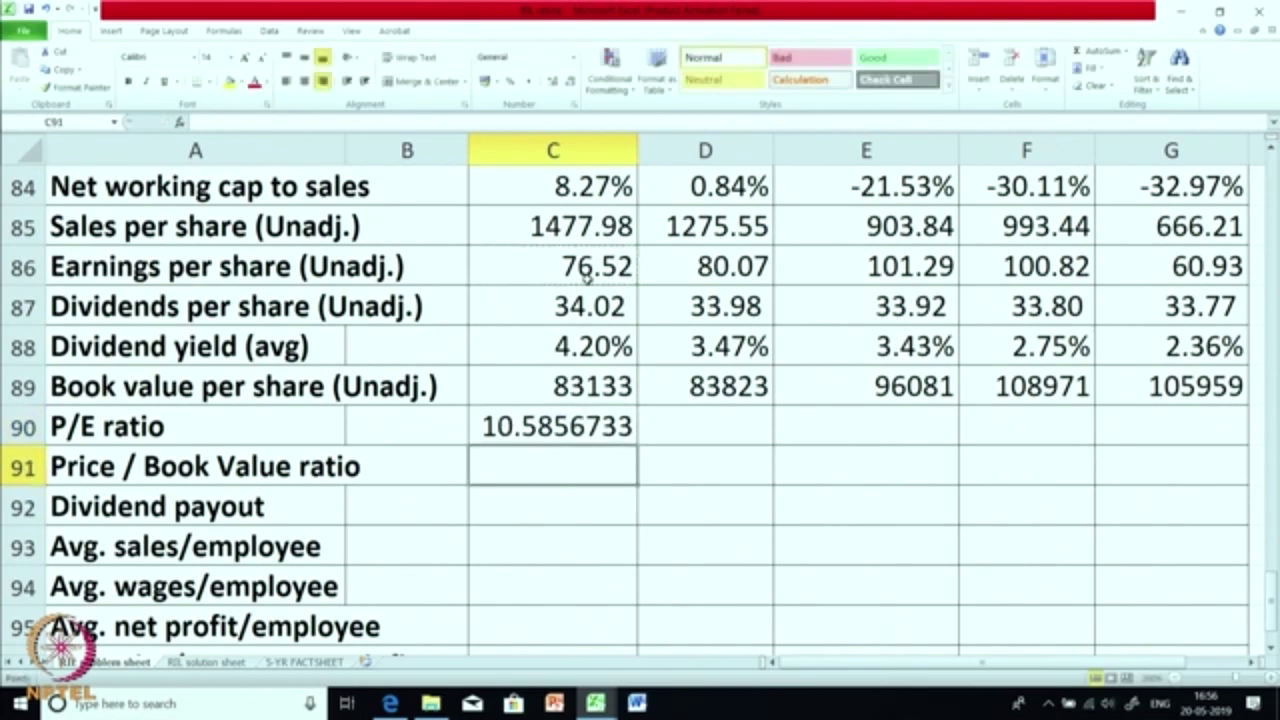
Show the P/E ratio in C90 with two decimals and fill its formula across to G90
click(601, 434)
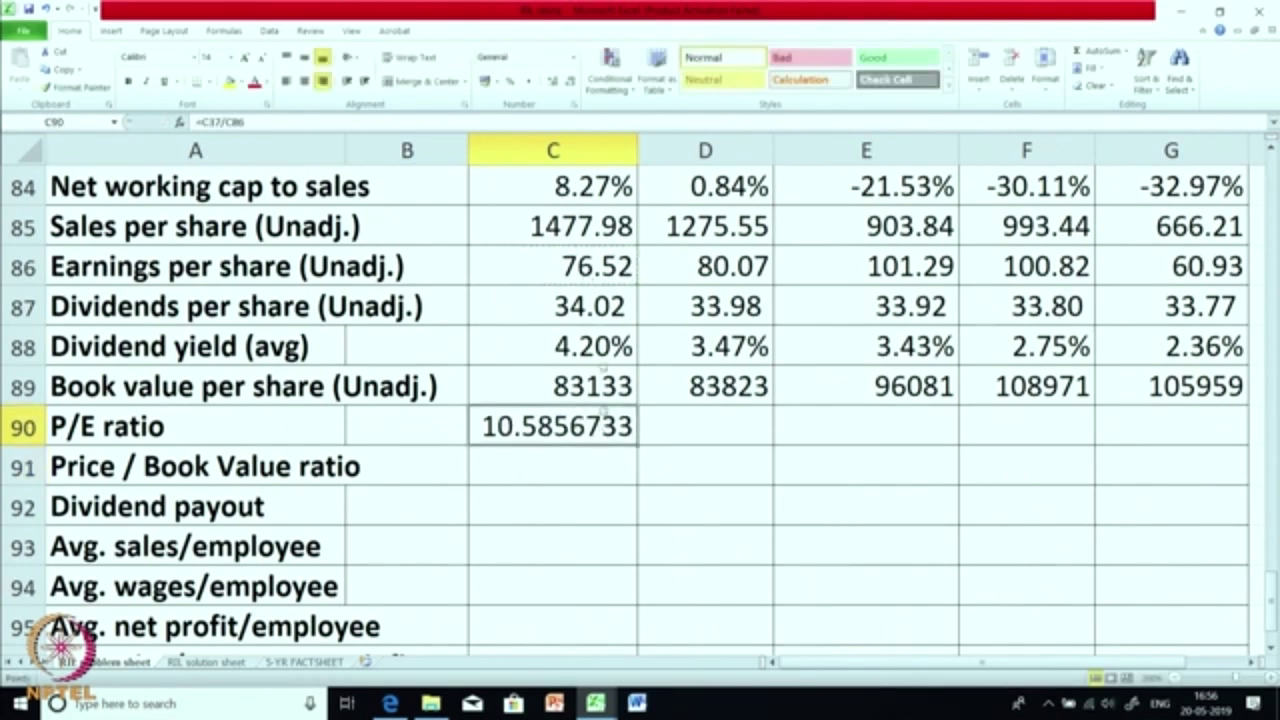
click(570, 82)
click(571, 84)
click(571, 84)
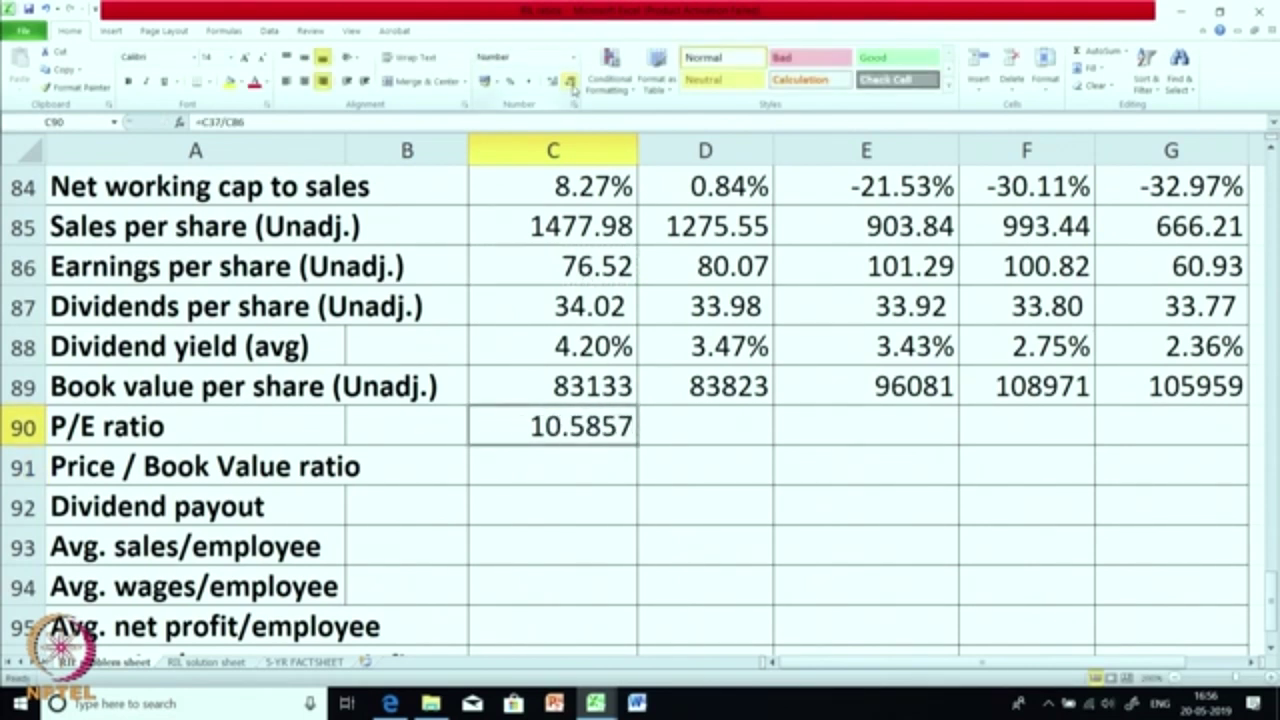
click(572, 85)
click(572, 85)
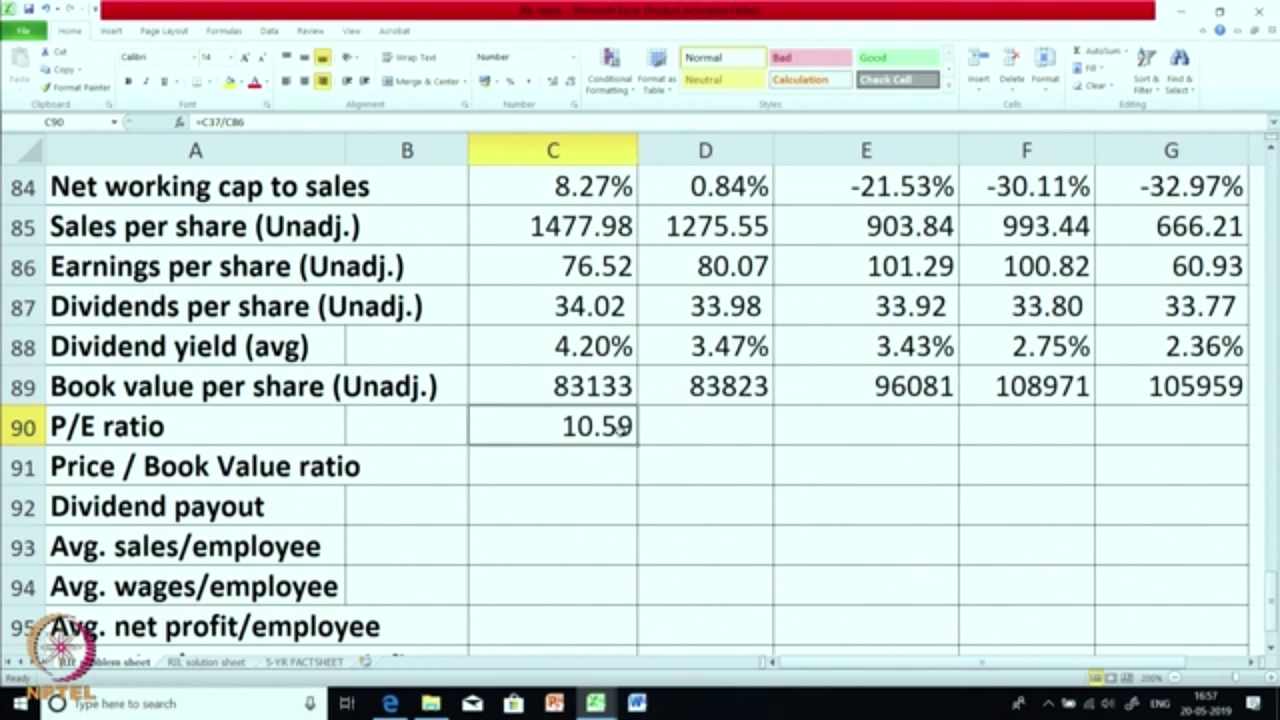
drag(637, 444, 1200, 440)
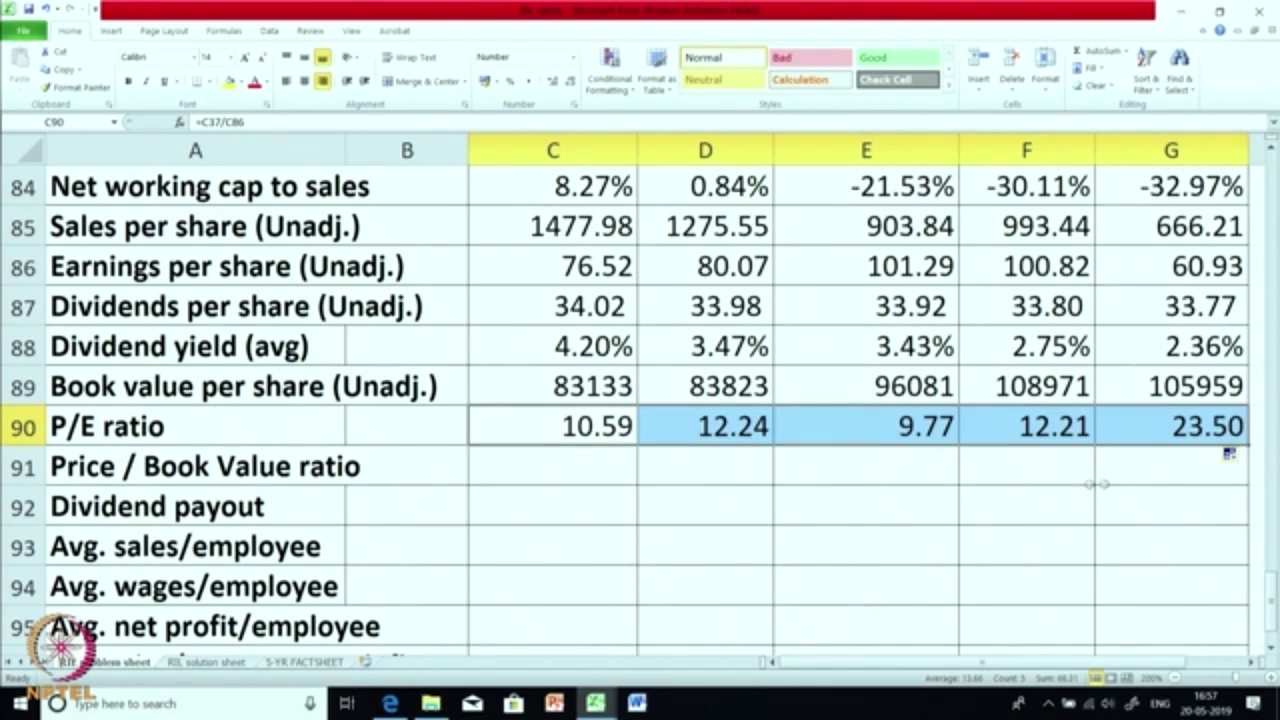
click(1147, 479)
click(1177, 432)
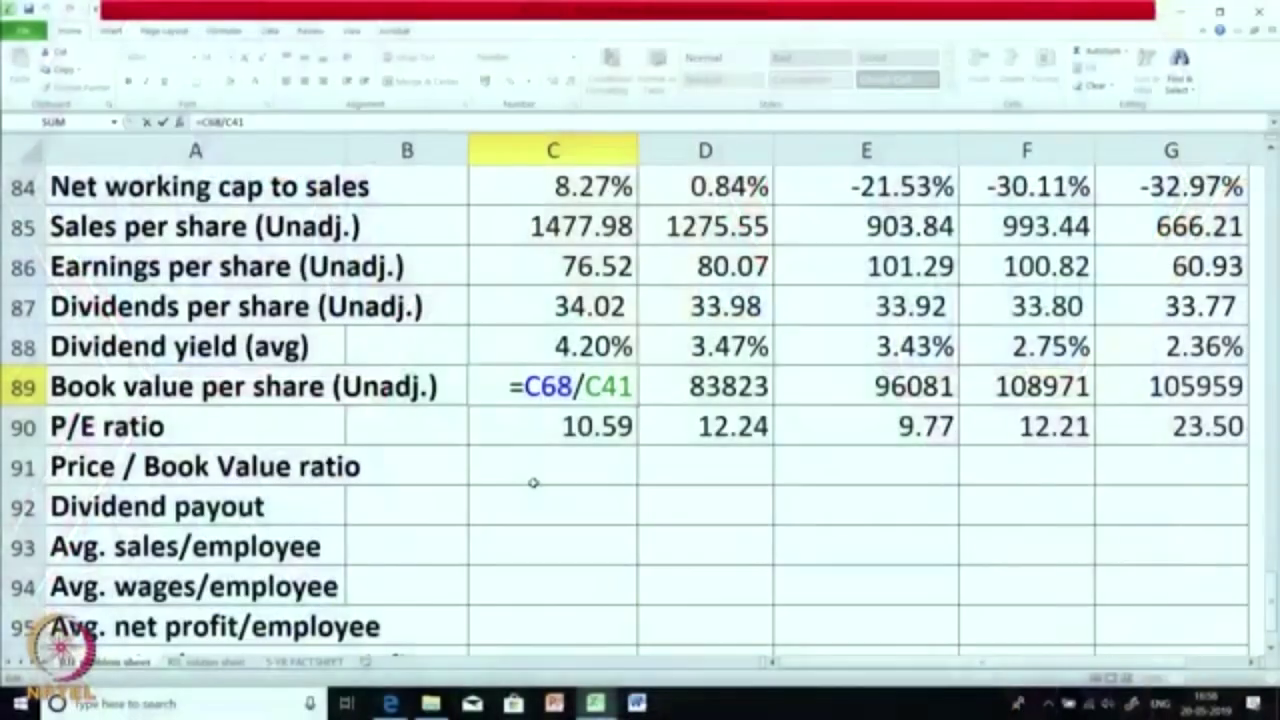
click(569, 553)
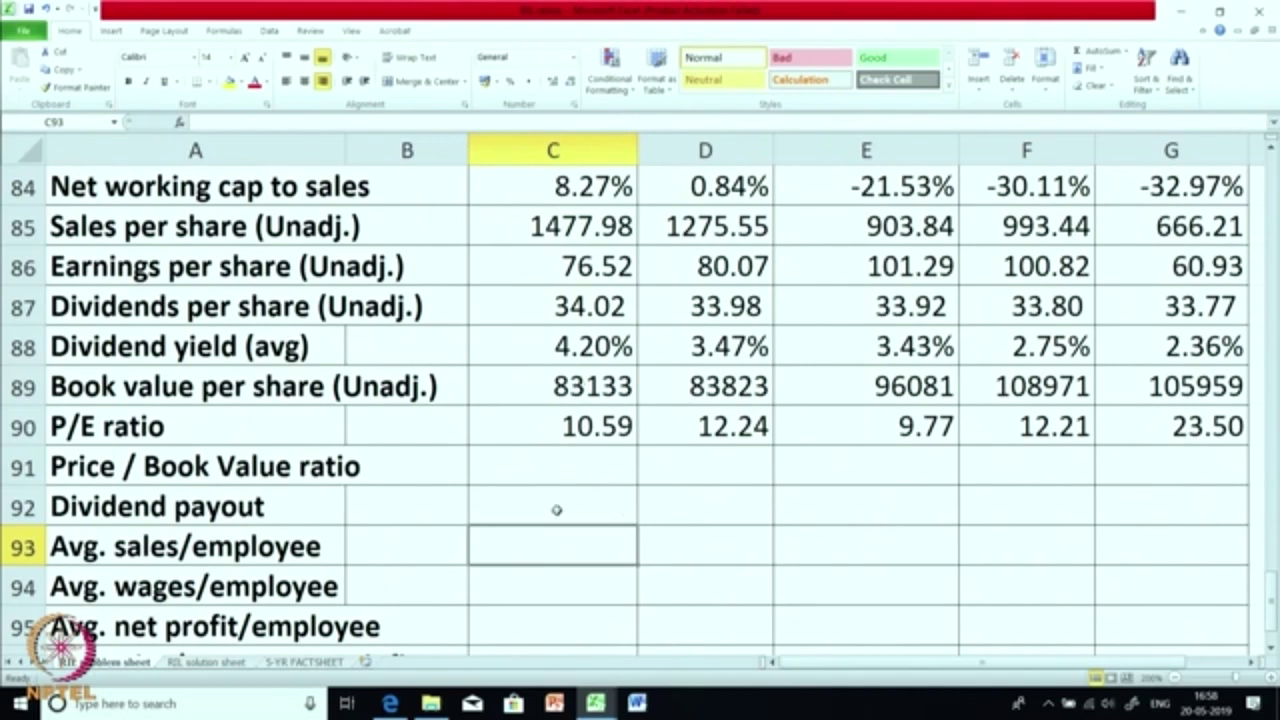
click(570, 386)
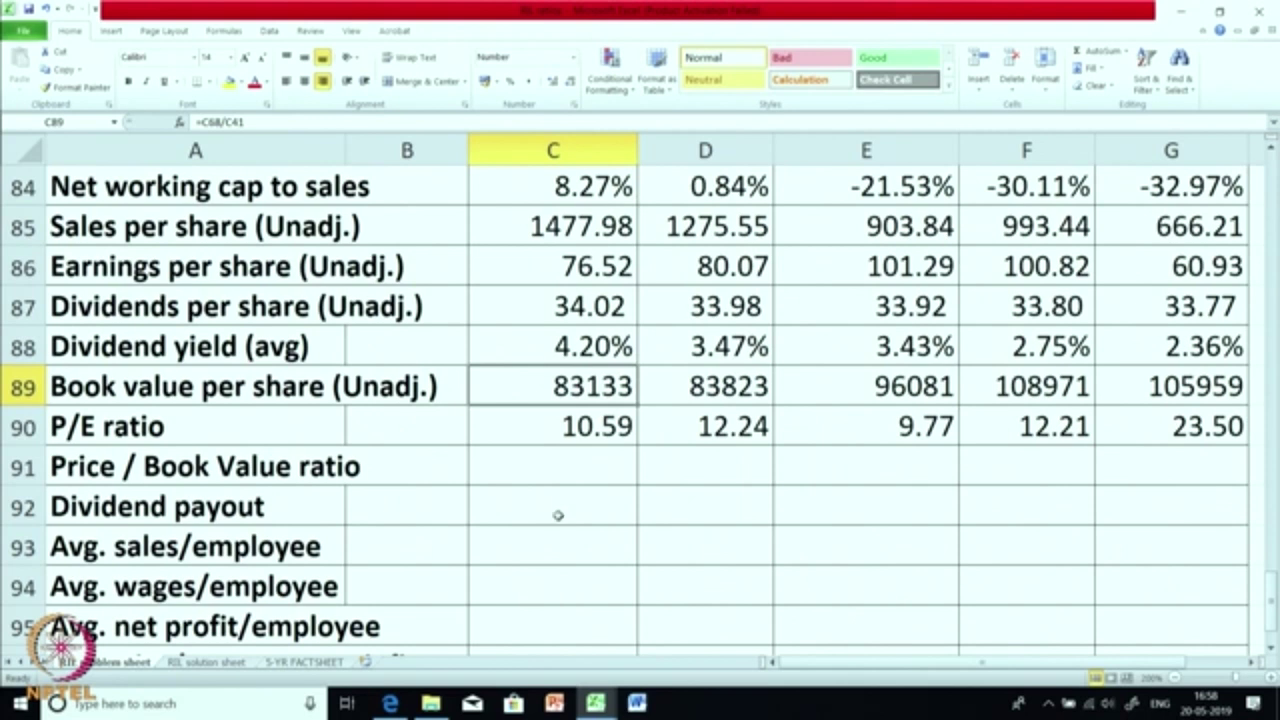
Try calculating the Mar-14 dividend payout in C92 as dividends per share divided by the average share price, =C87/C37
click(558, 515)
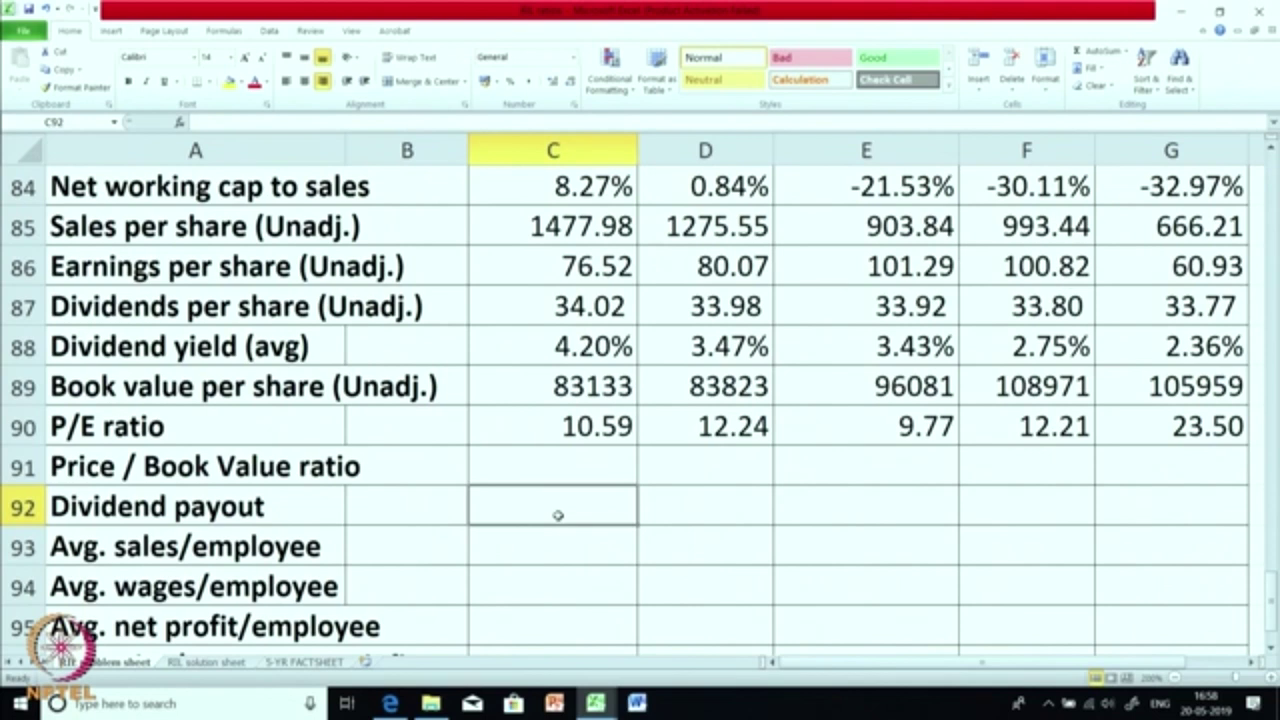
text(=)
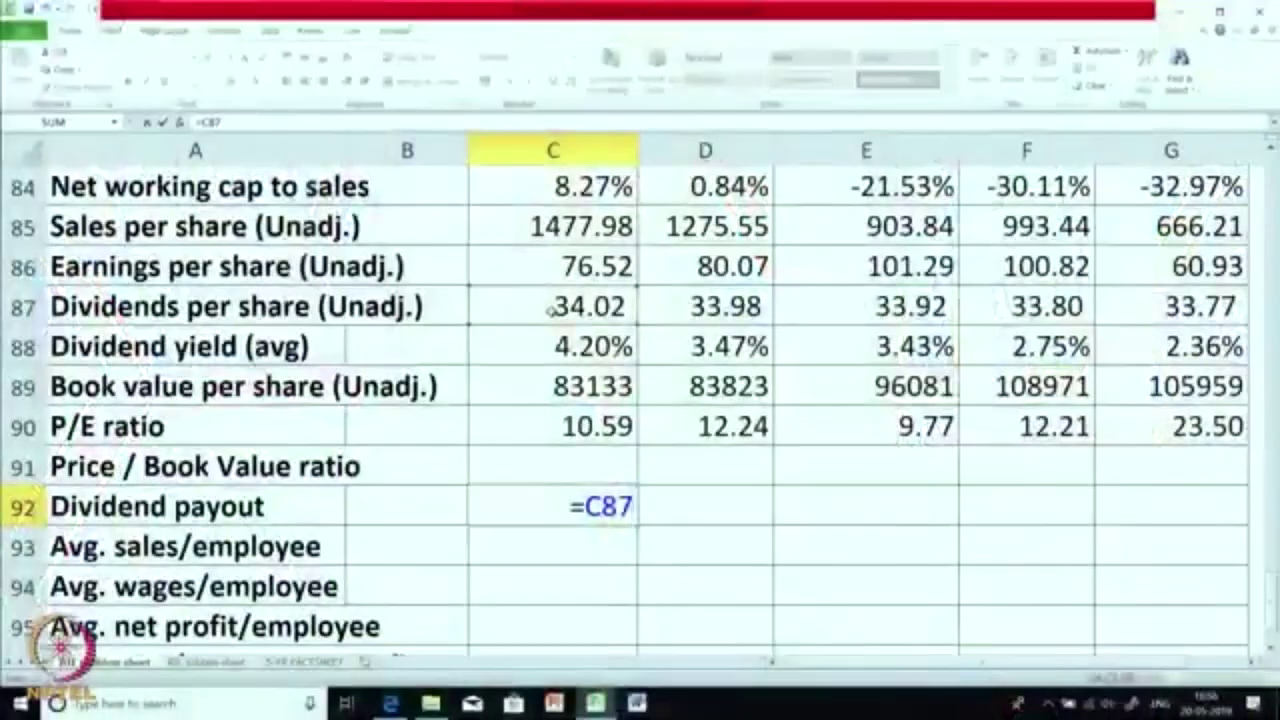
text(/)
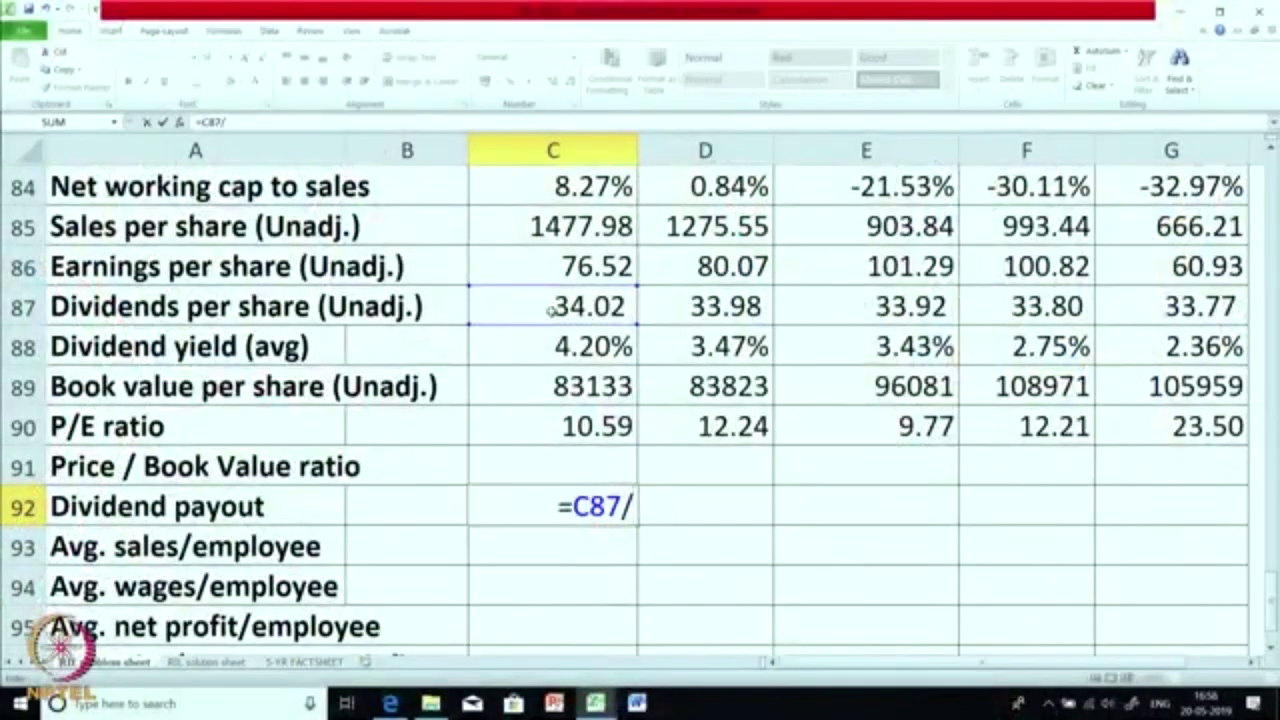
scroll(551, 311, up, 9)
scroll(551, 311, up, 6)
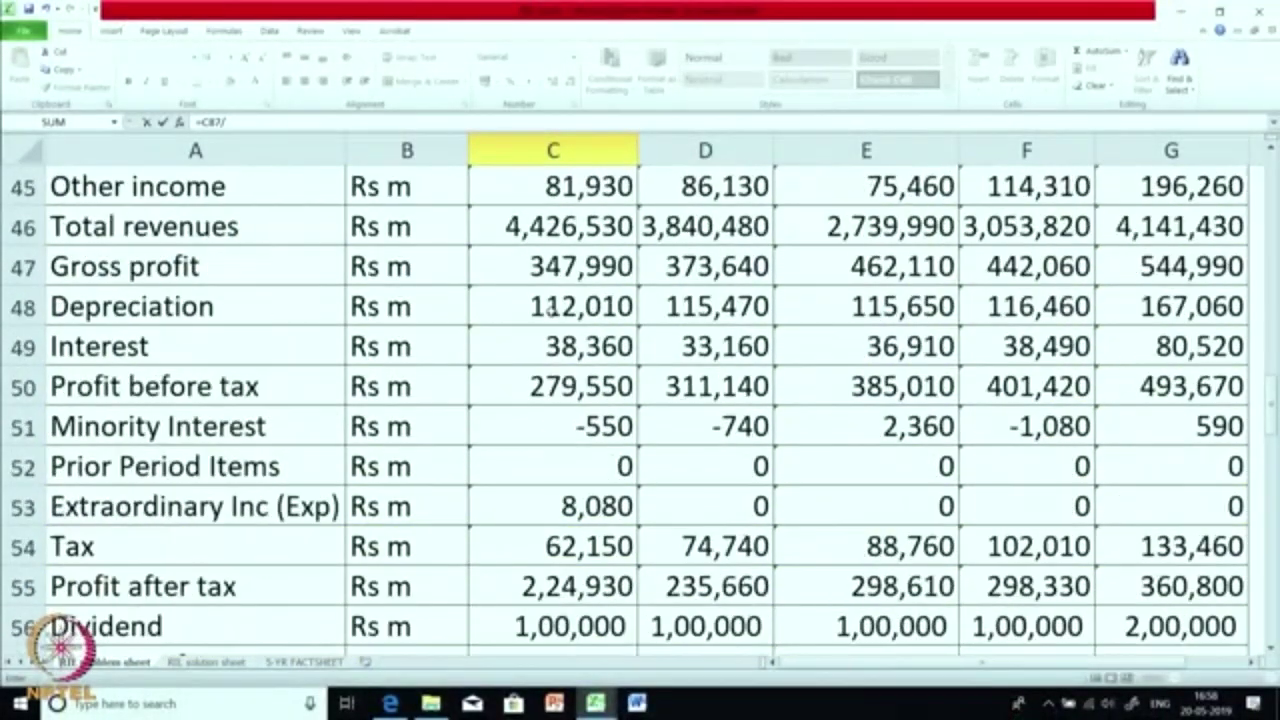
scroll(551, 311, up, 3)
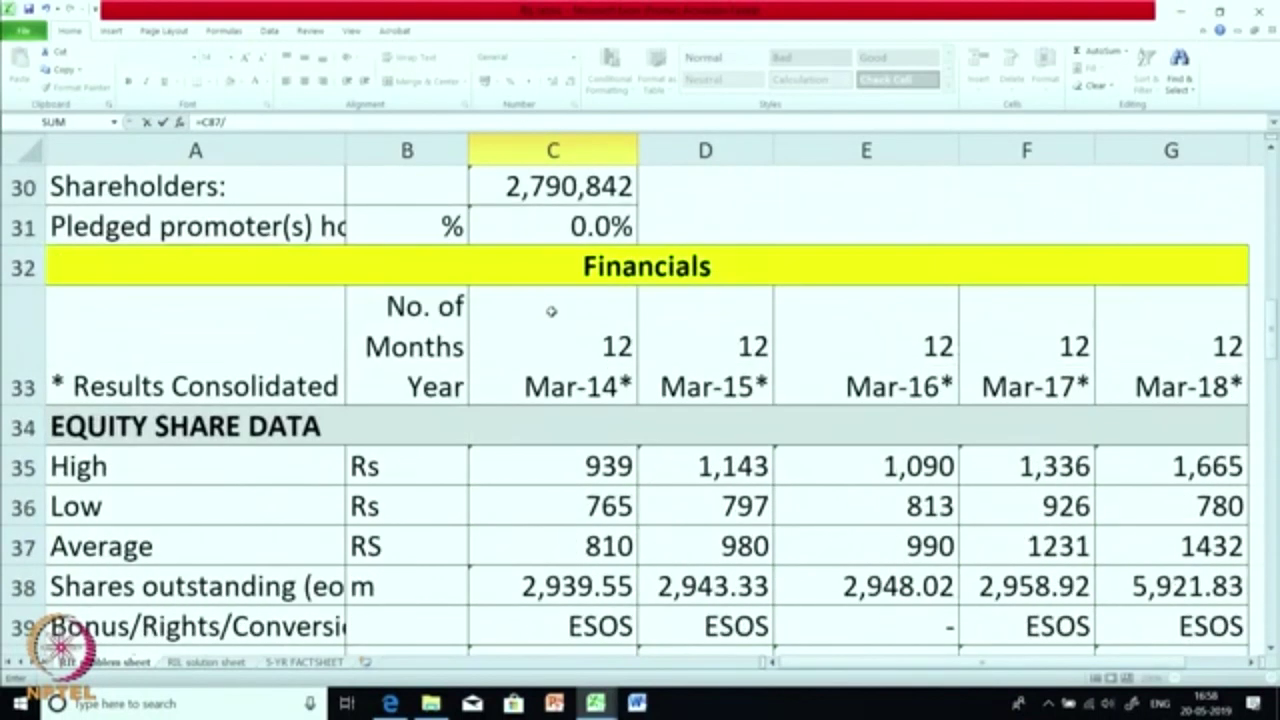
scroll(551, 306, down, 1)
click(590, 424)
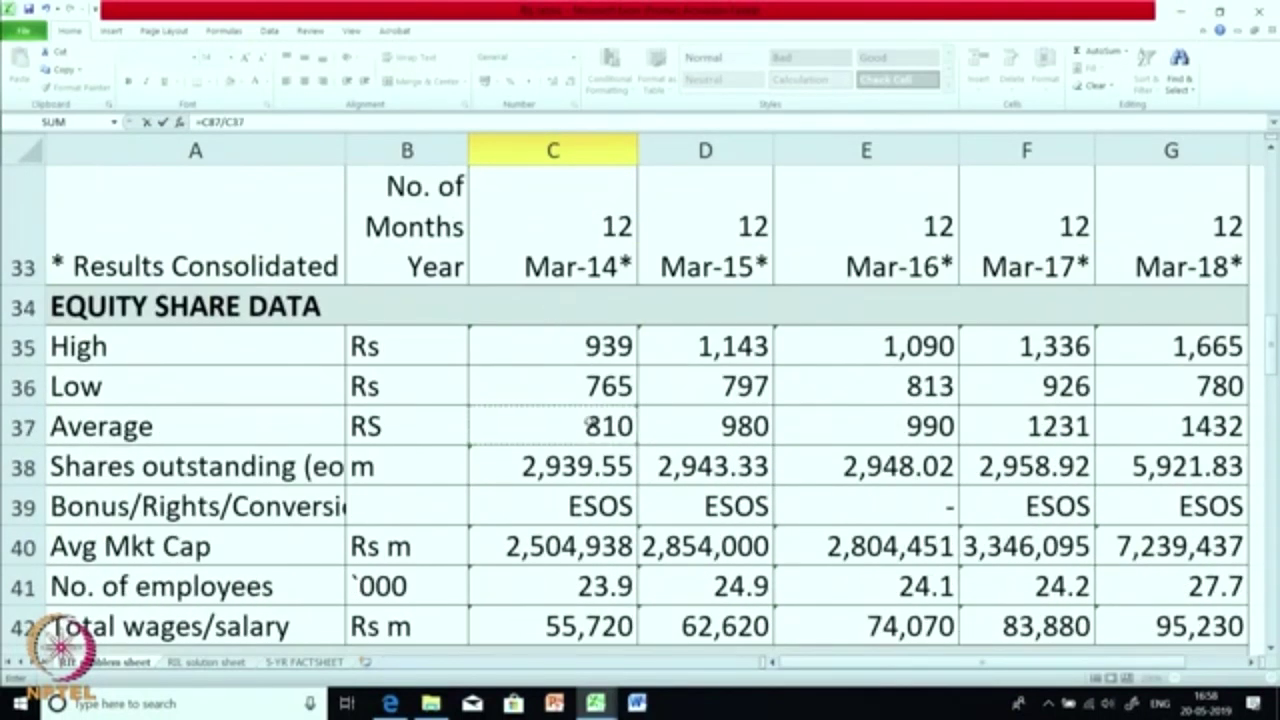
key(Return)
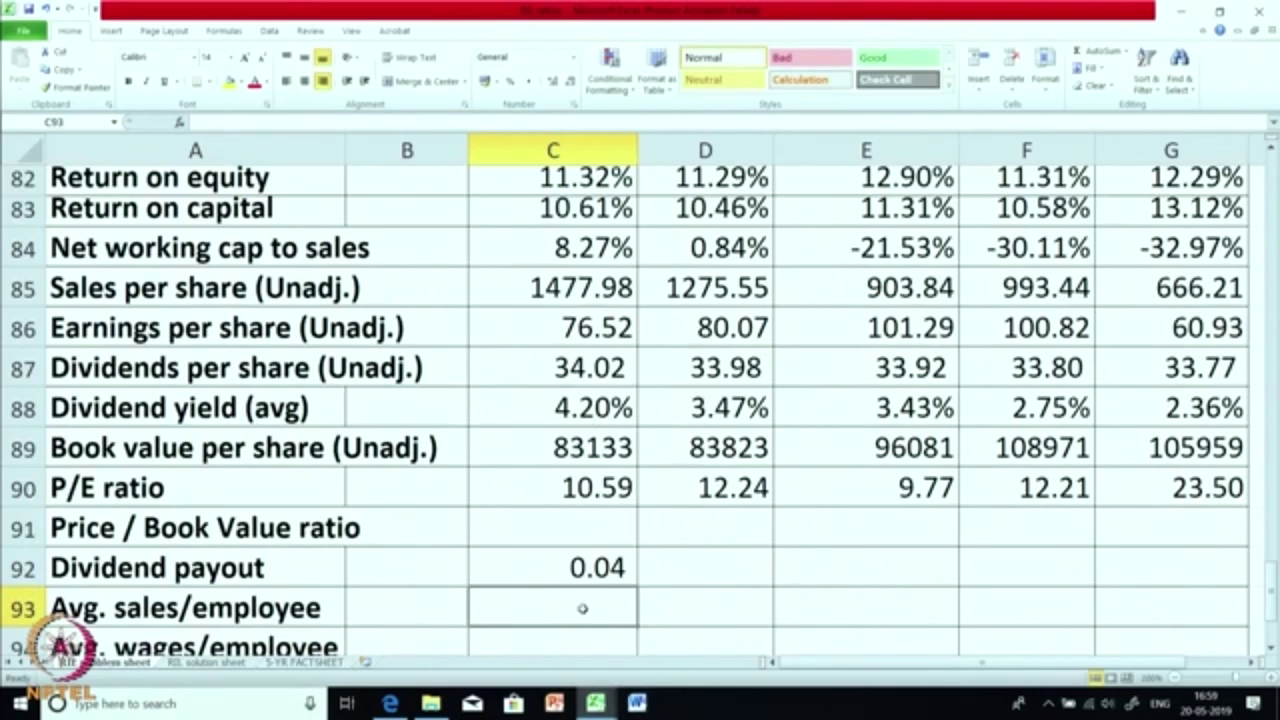
Format the Mar-14 dividend payout in C92 as a percentage with two decimals
click(585, 574)
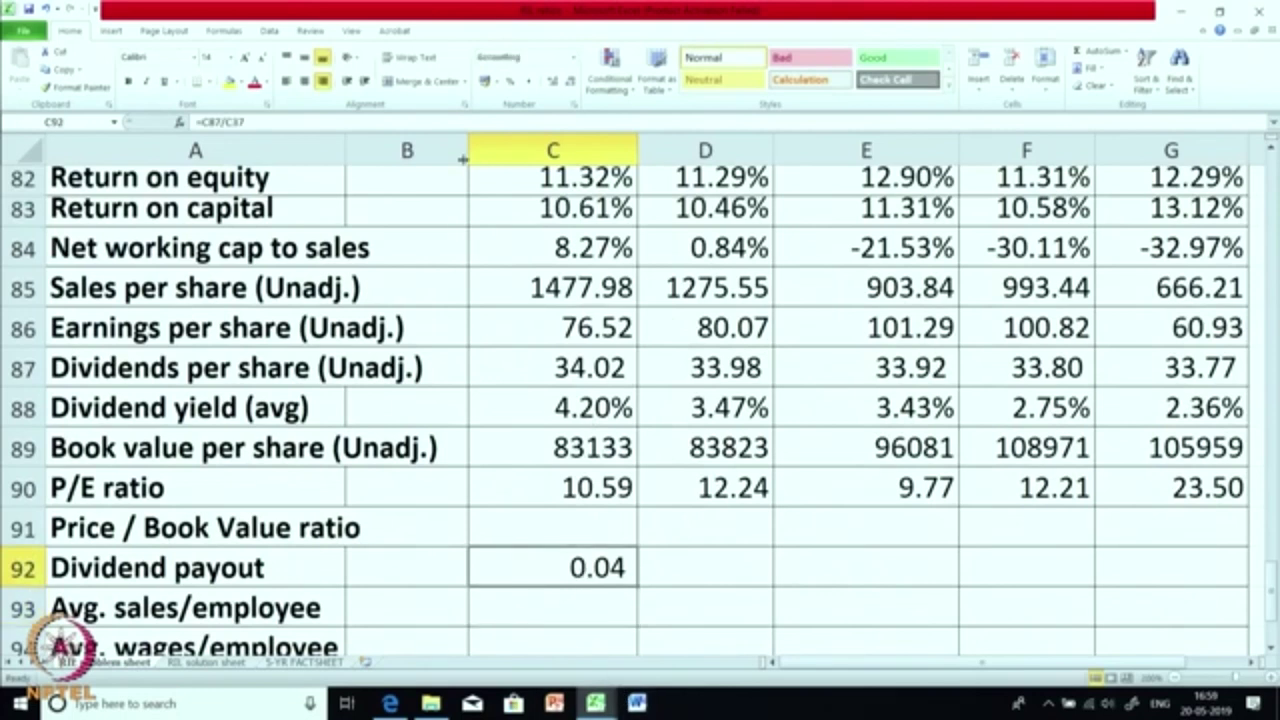
click(510, 81)
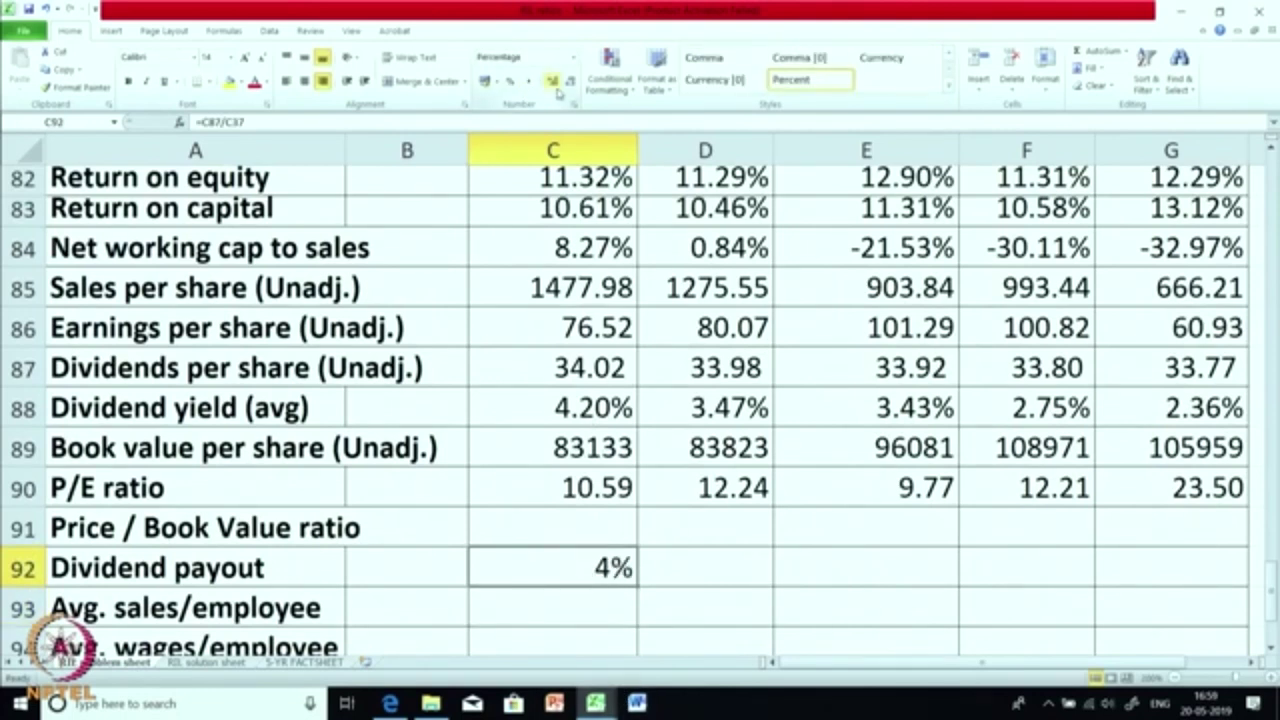
click(552, 81)
click(552, 81)
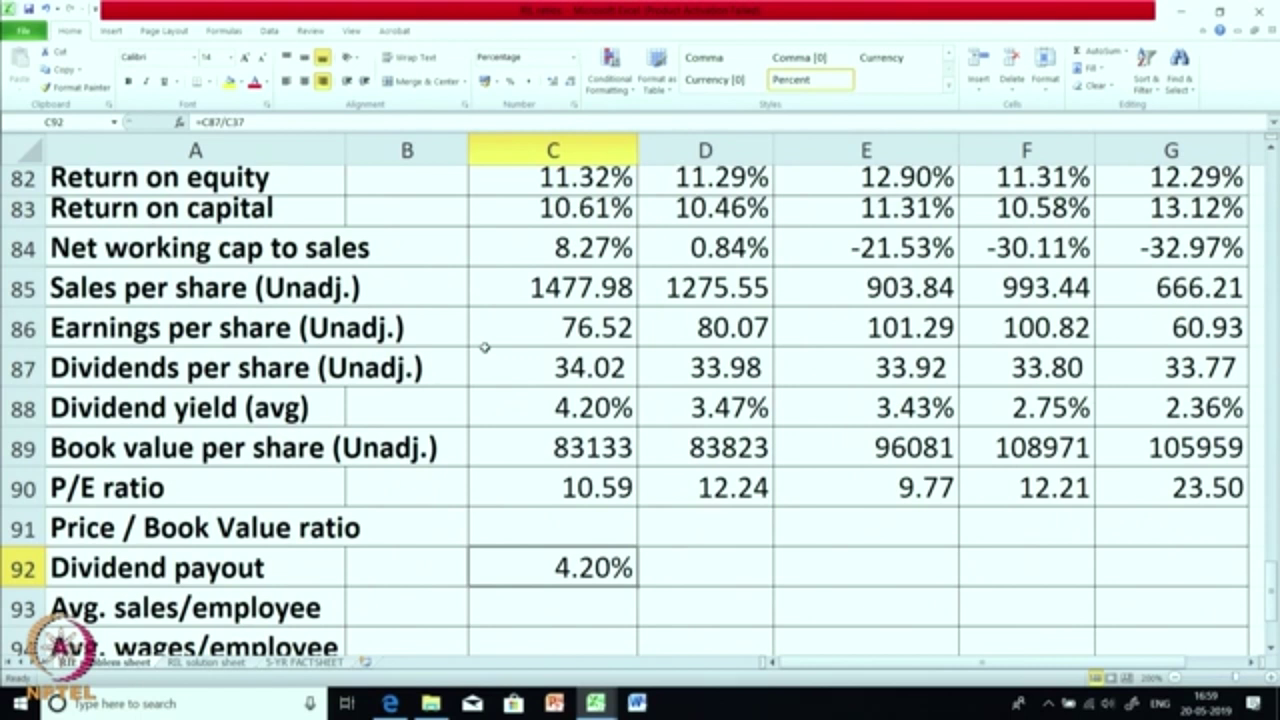
click(562, 409)
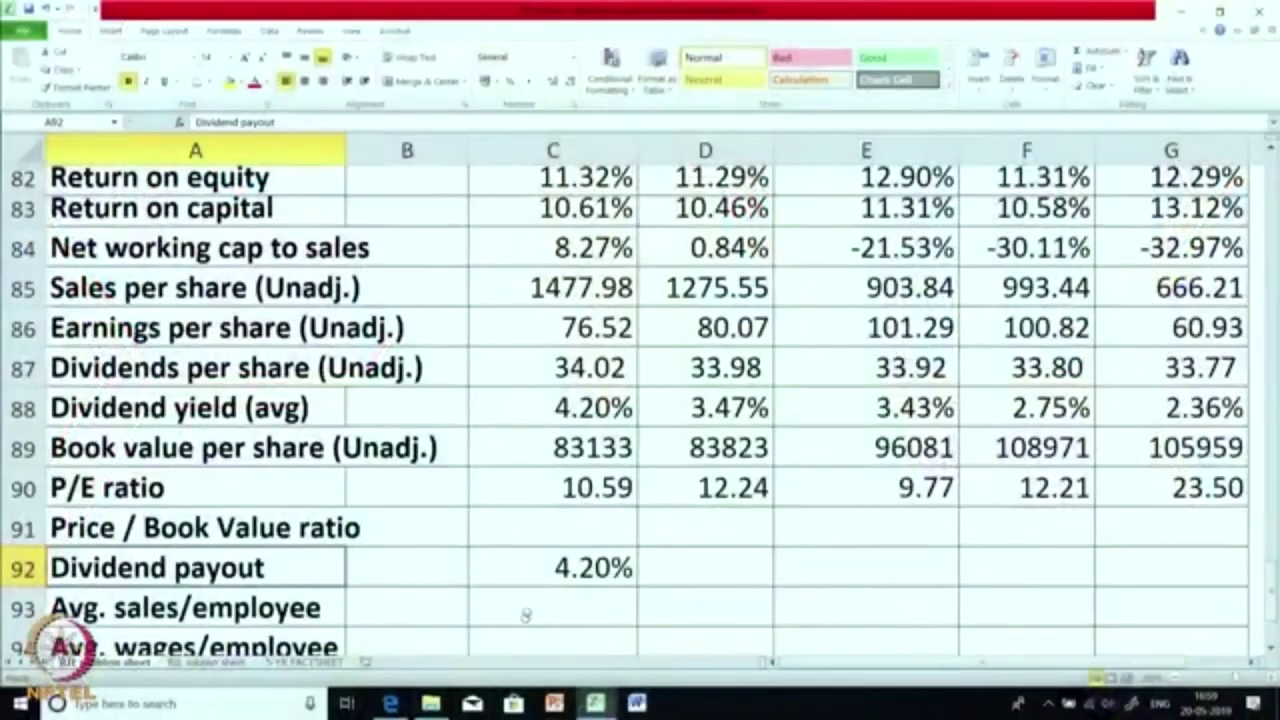
Replace the dividend payout formula in C92 with dividends per share divided by earnings per share, =C87/C86
click(539, 572)
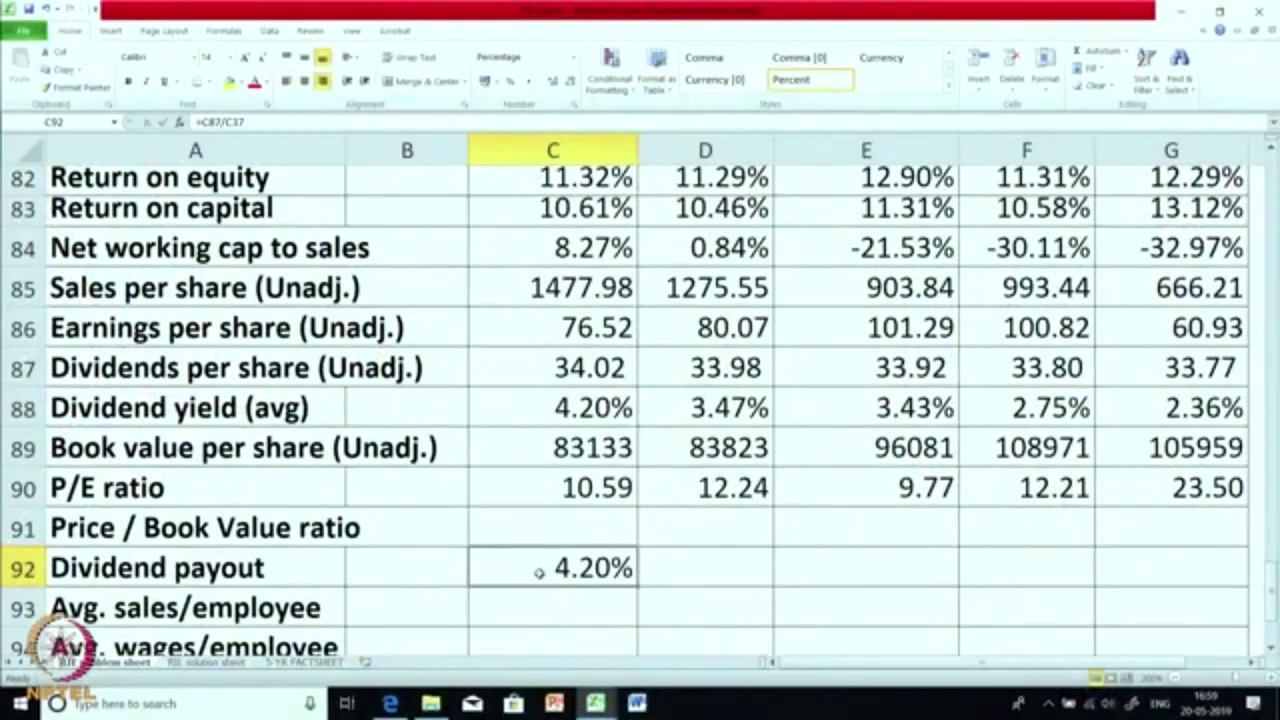
text(=)
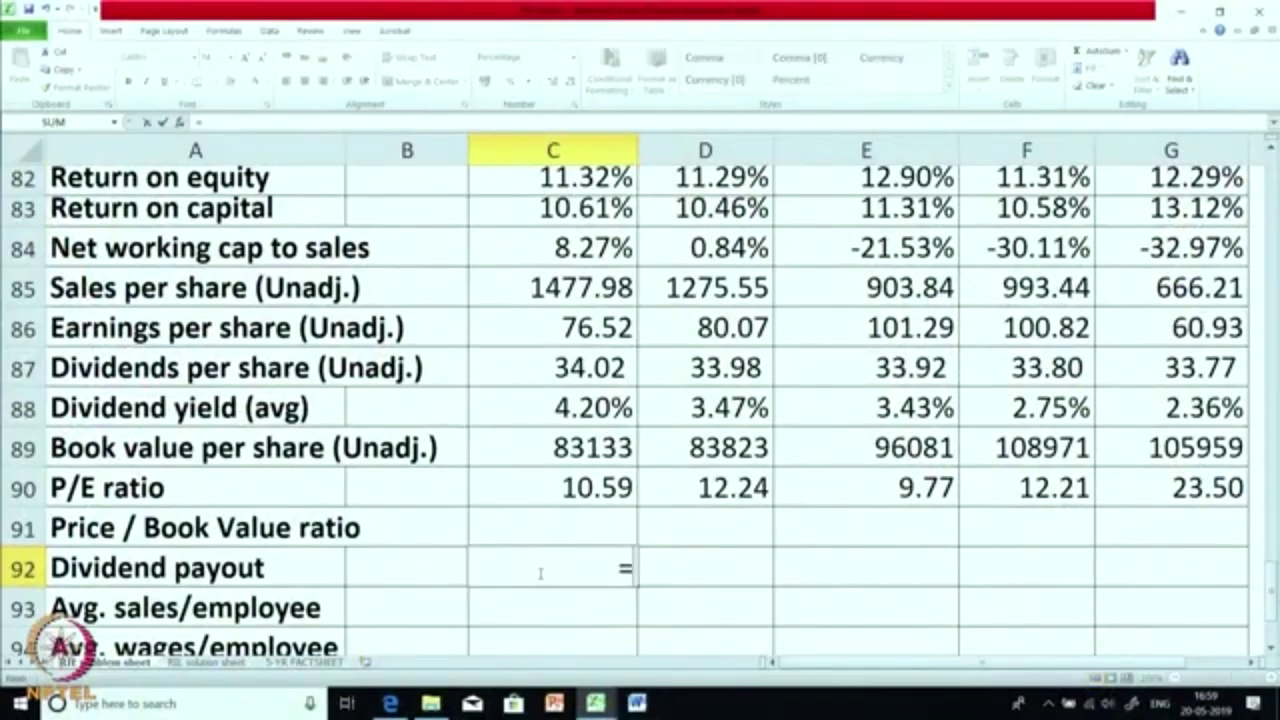
click(536, 369)
text(/)
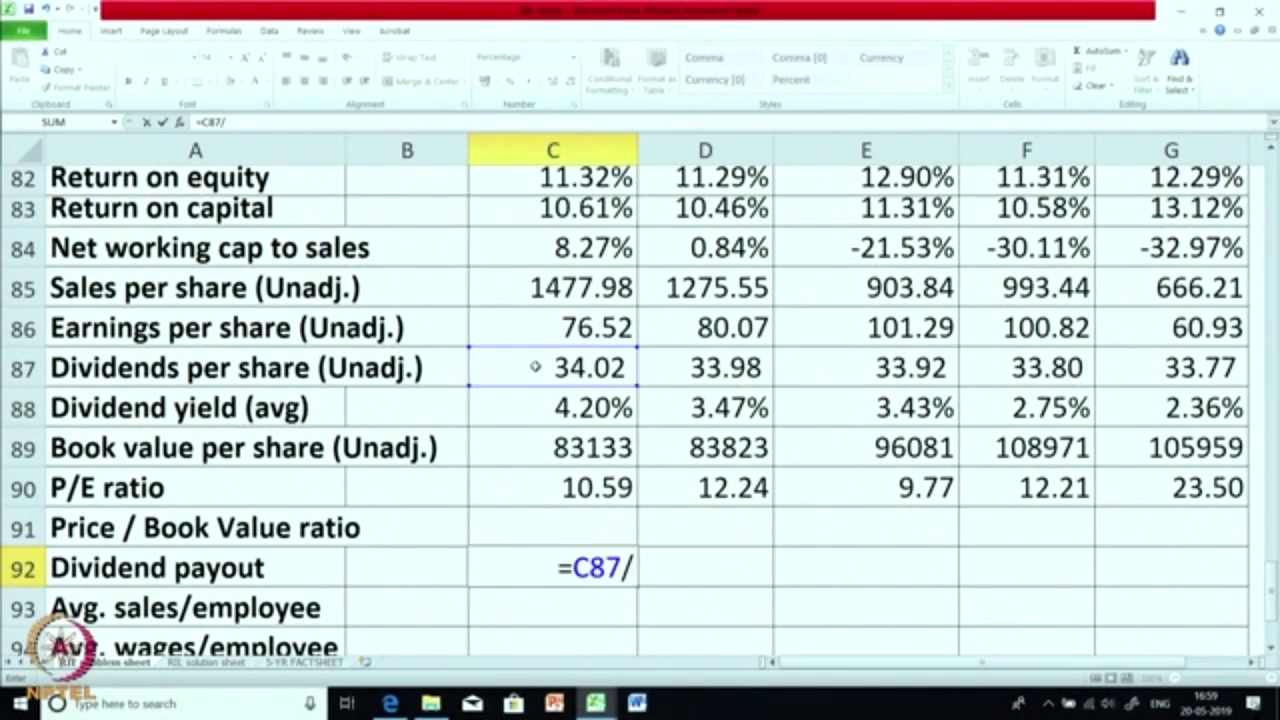
click(557, 326)
key(Return)
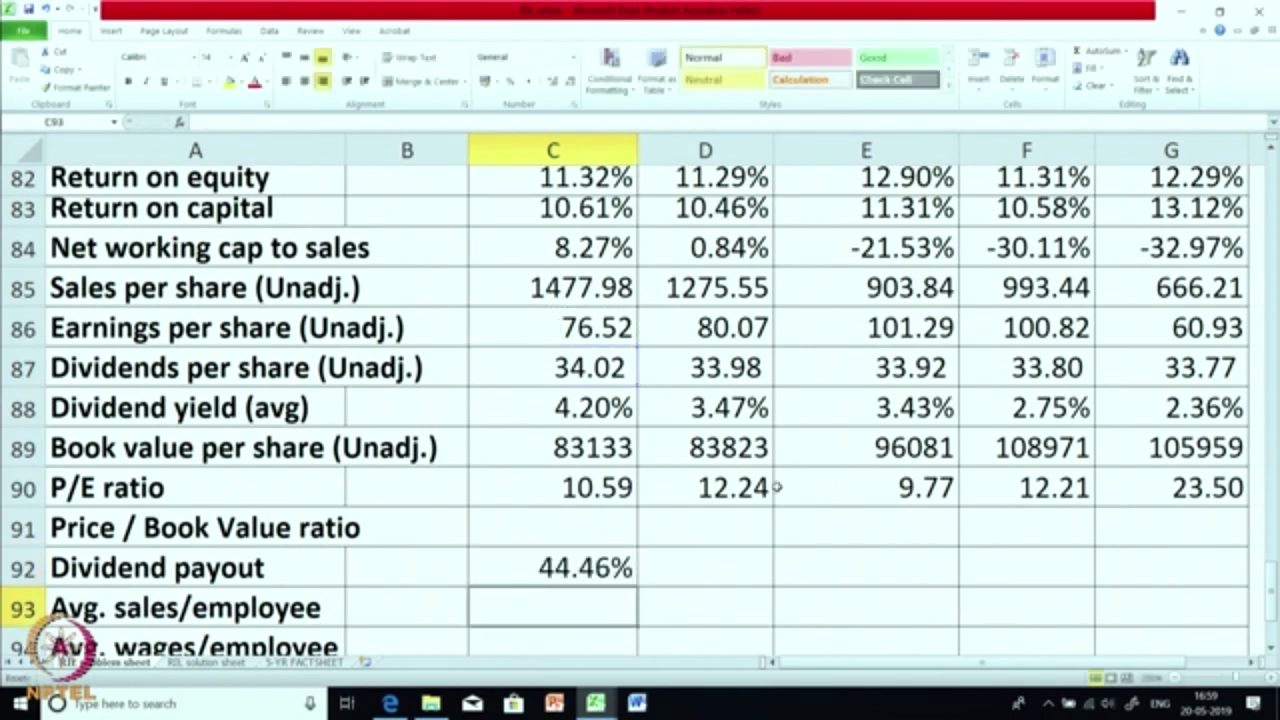
Fill the dividend payout formula from C92 across to G92
click(585, 574)
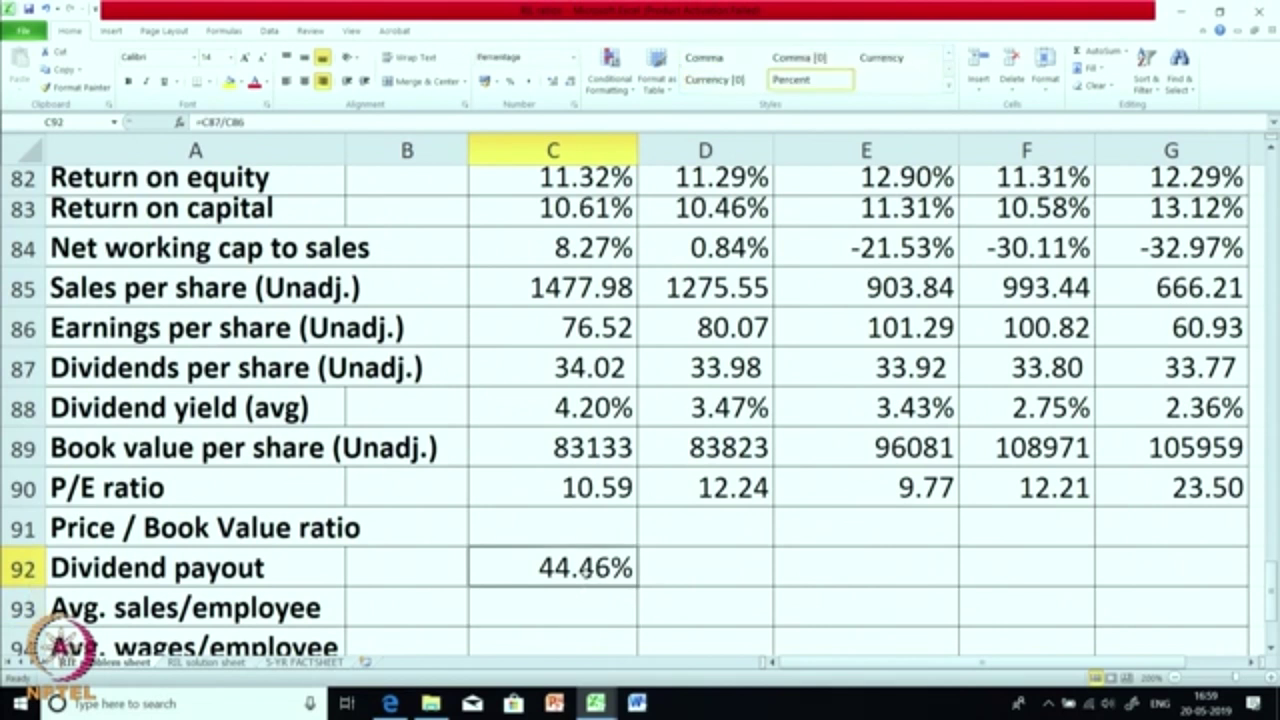
drag(637, 587, 1200, 570)
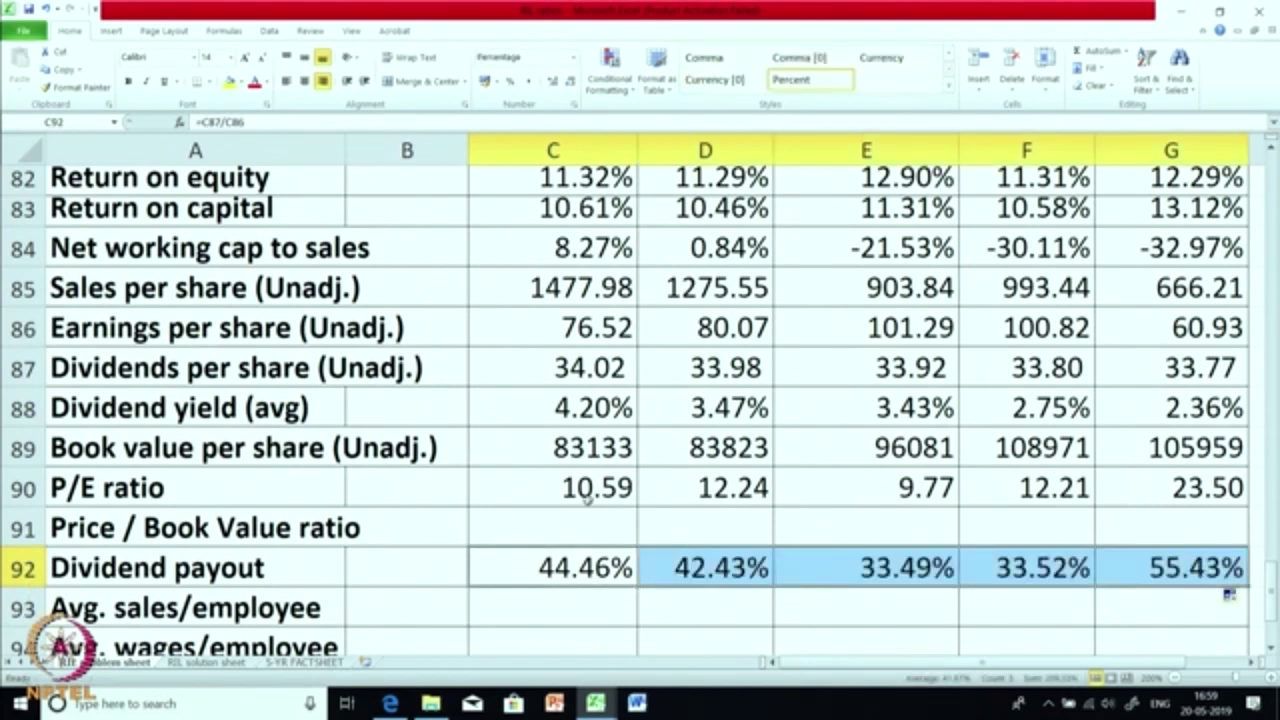
click(672, 528)
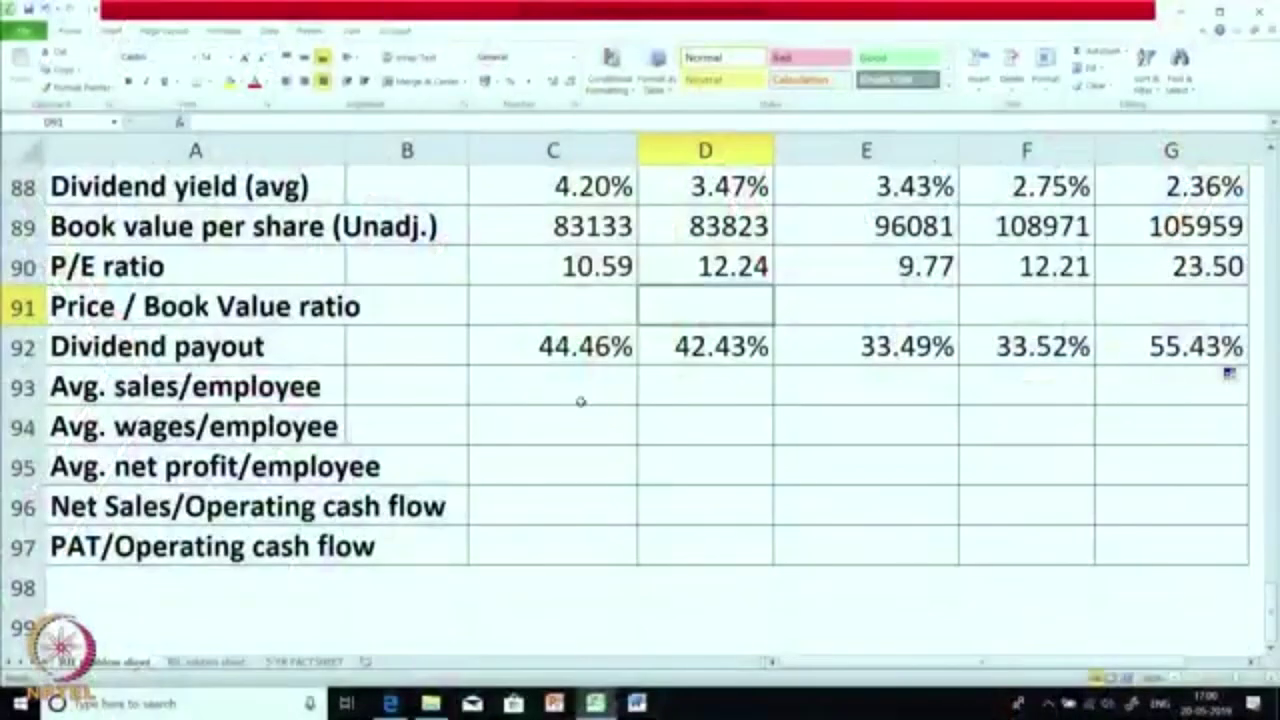
Calculate the Mar-14 average sales per employee in C93 as net sales divided by number of employees, =C44/C41
click(580, 399)
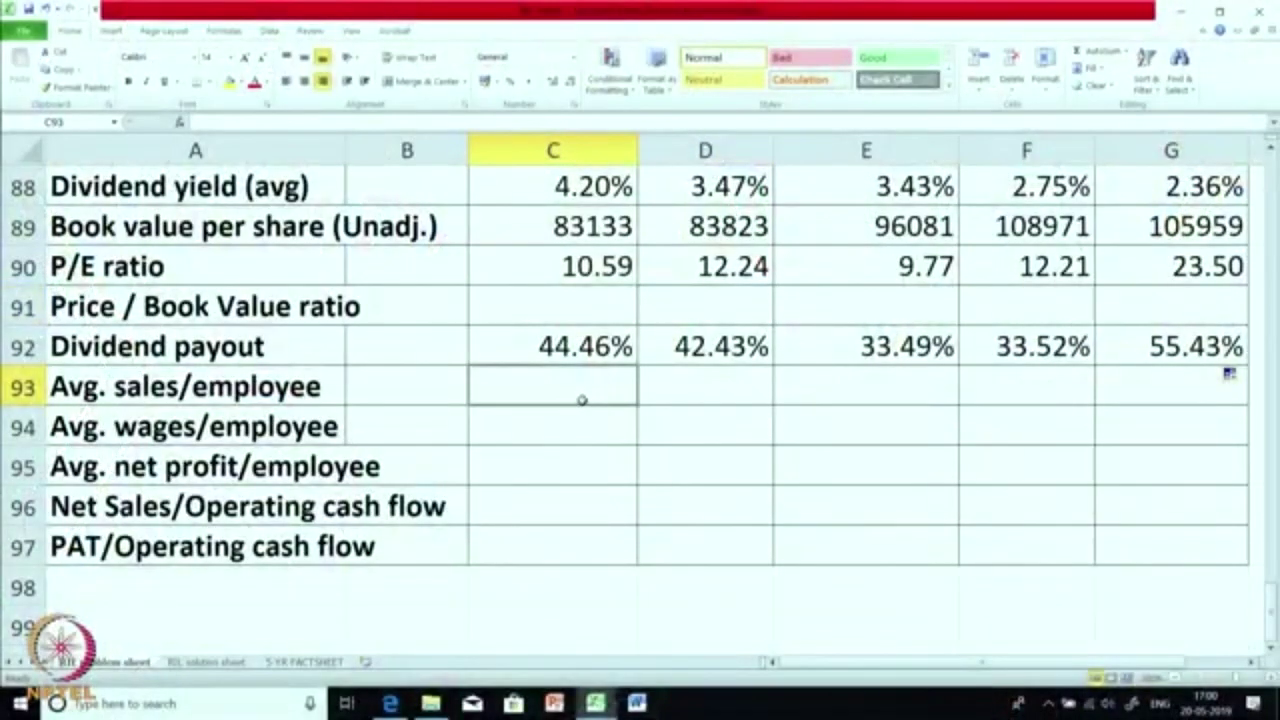
text(=)
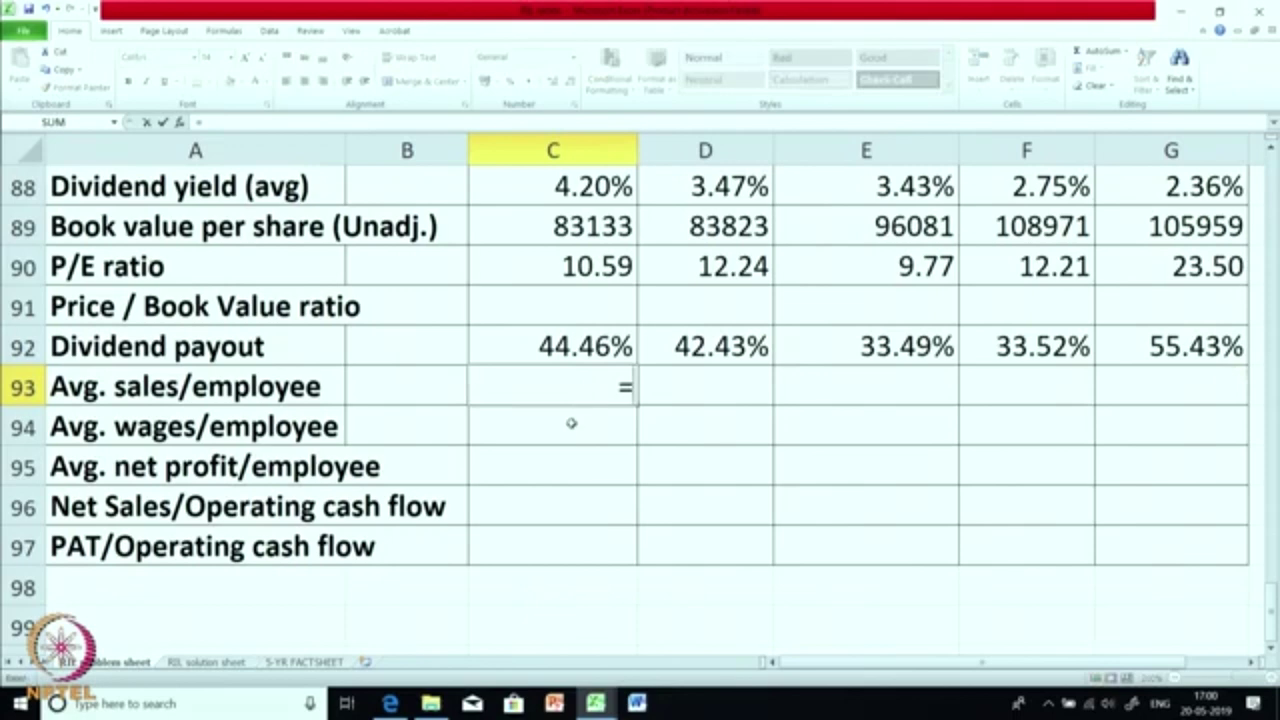
scroll(578, 425, up, 14)
scroll(584, 427, up, 4)
scroll(584, 427, down, 1)
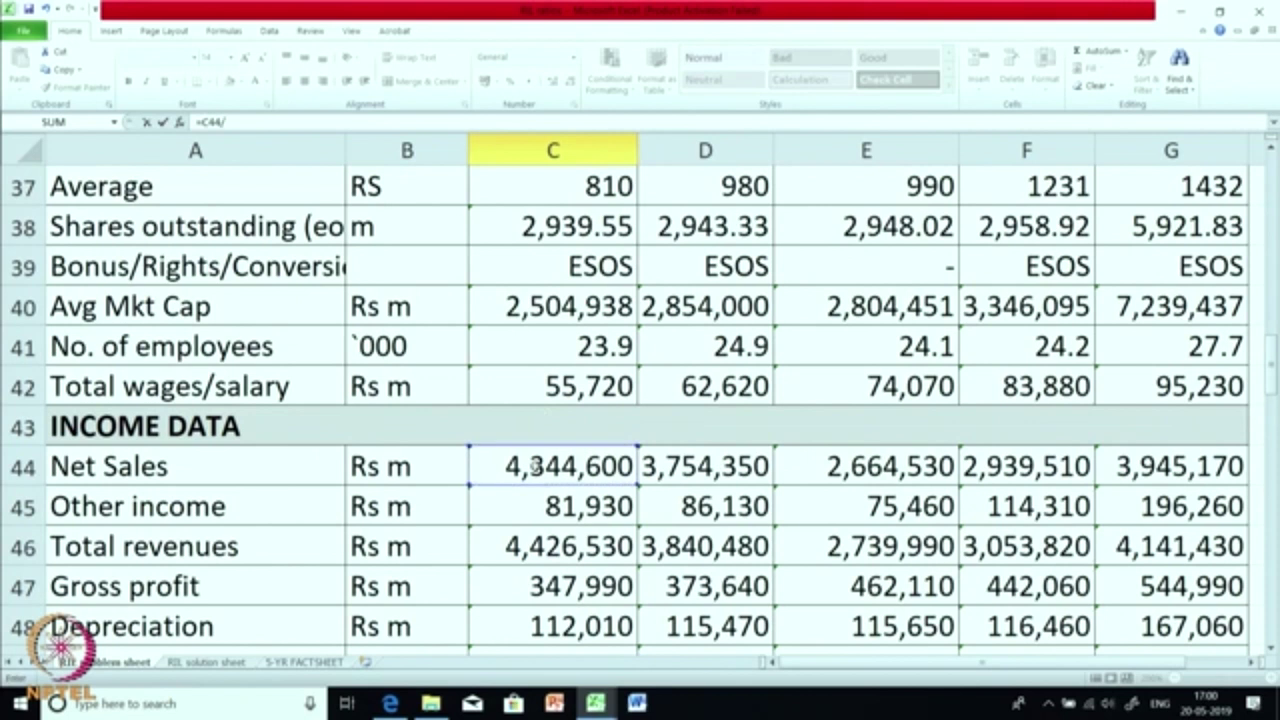
click(607, 352)
key(Return)
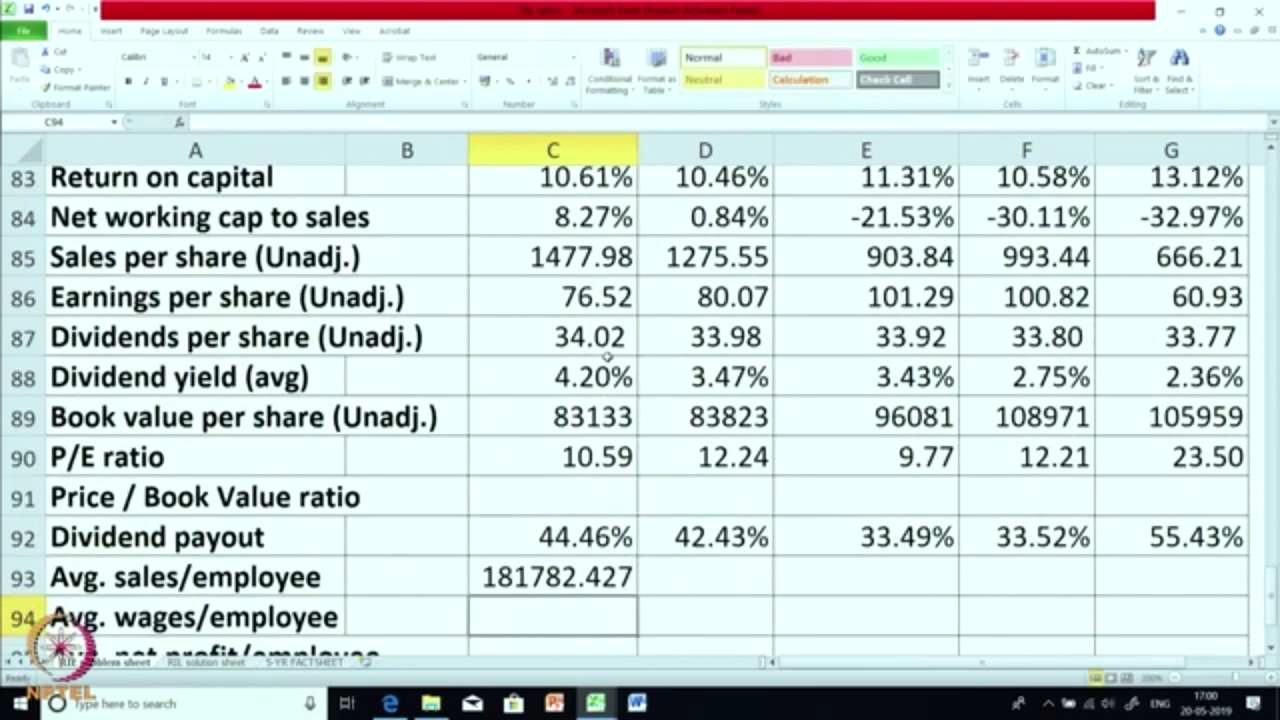
Show the Mar-14 average sales per employee in C93 without decimals and fill it across to G93
click(577, 588)
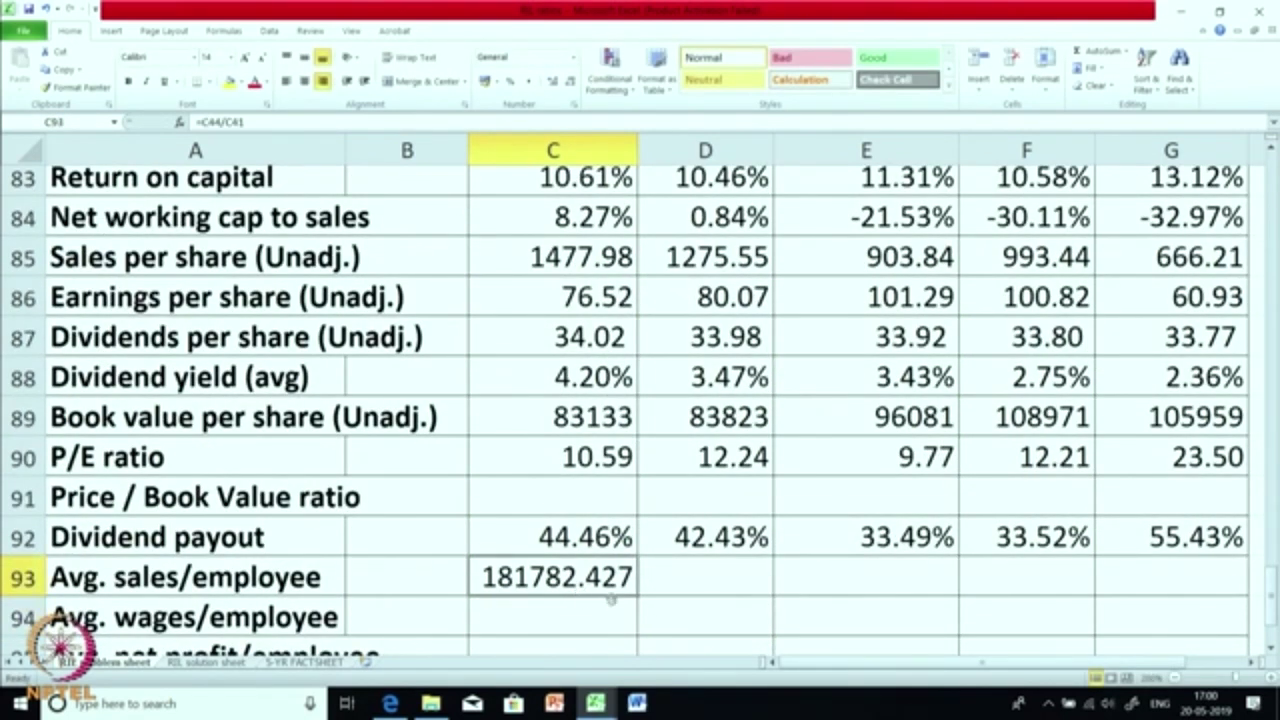
click(571, 84)
click(571, 84)
click(571, 84)
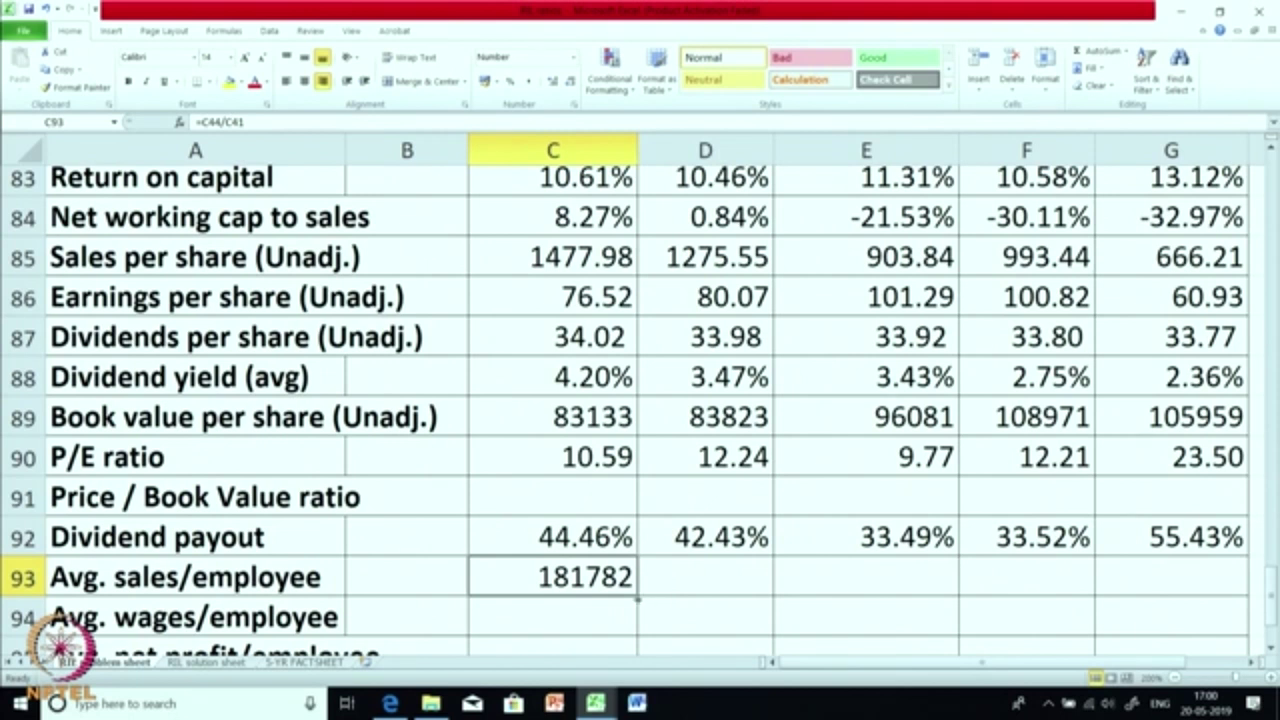
drag(637, 597, 1200, 595)
click(670, 540)
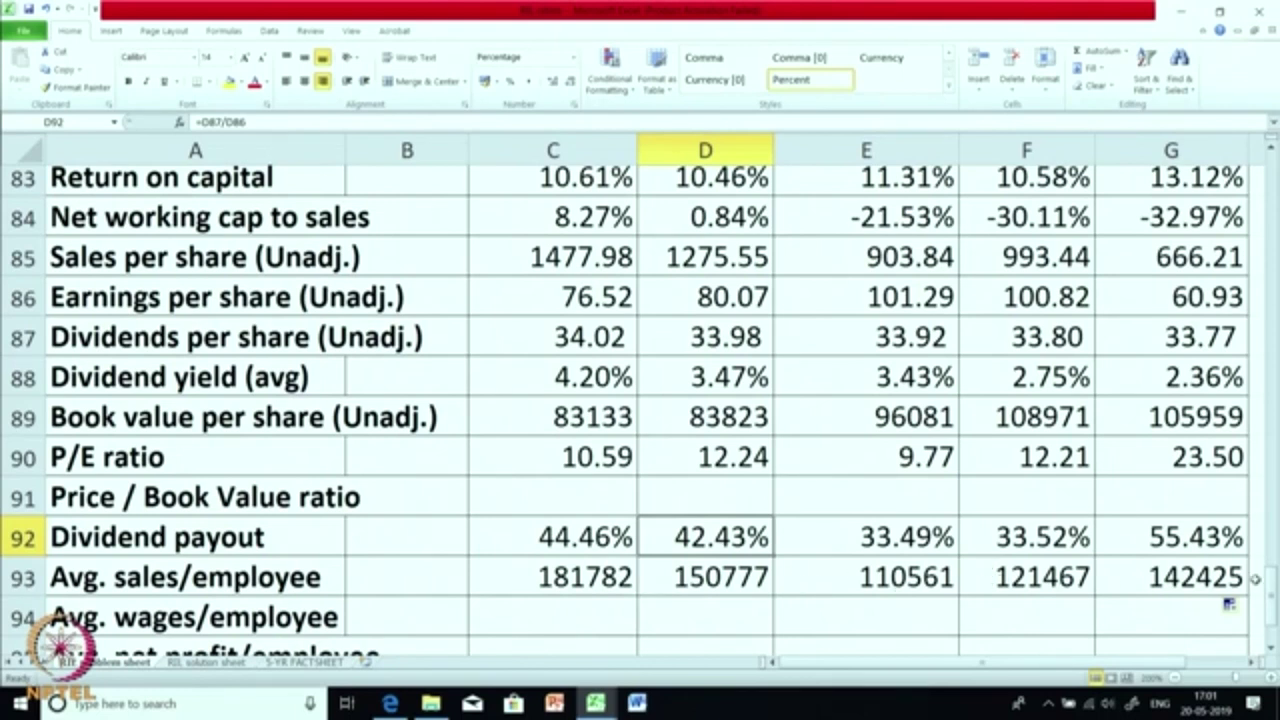
Calculate the Mar-14 average wages per employee in C94 as total wages/salary divided by number of employees, =C42/C41
scroll(920, 530, down, 1)
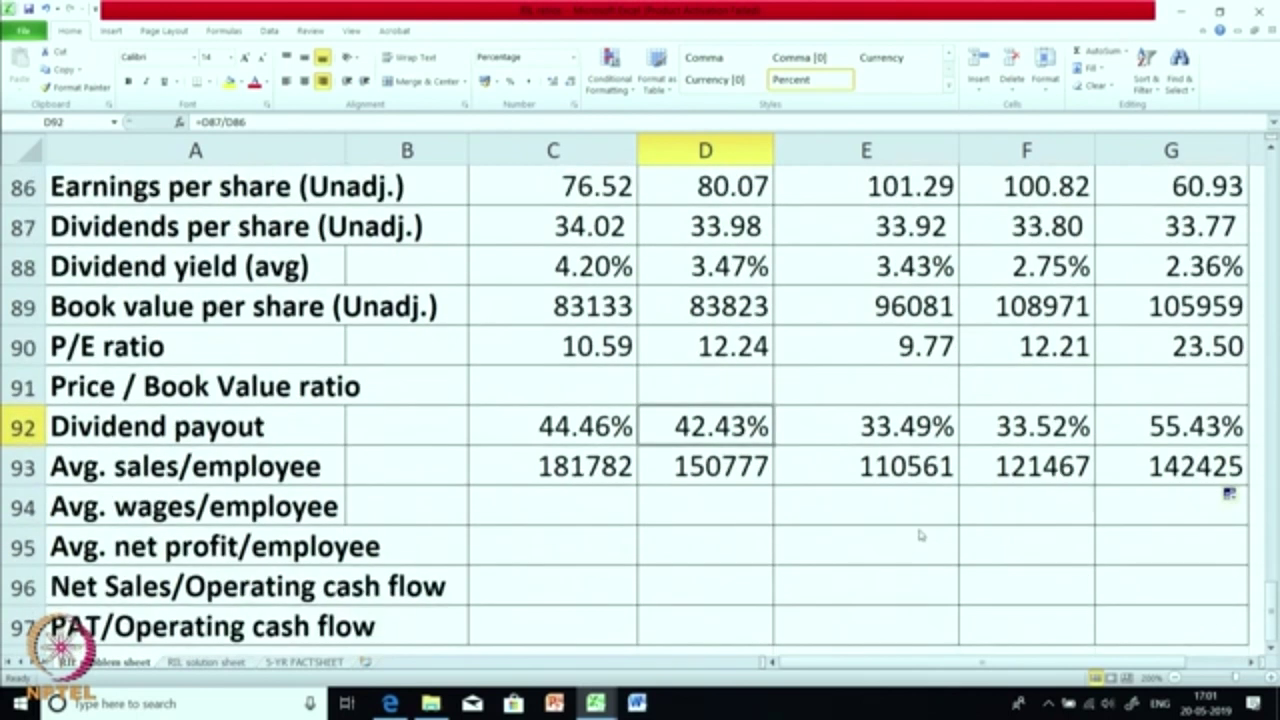
click(588, 518)
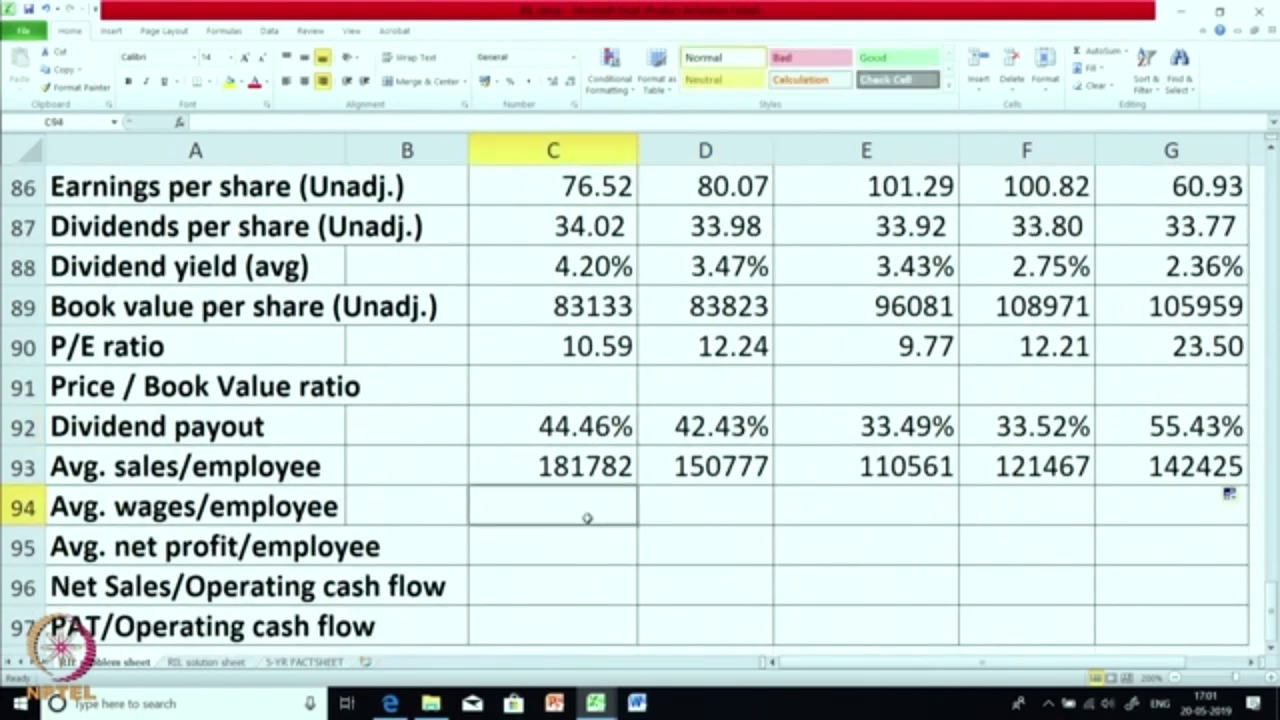
text(=)
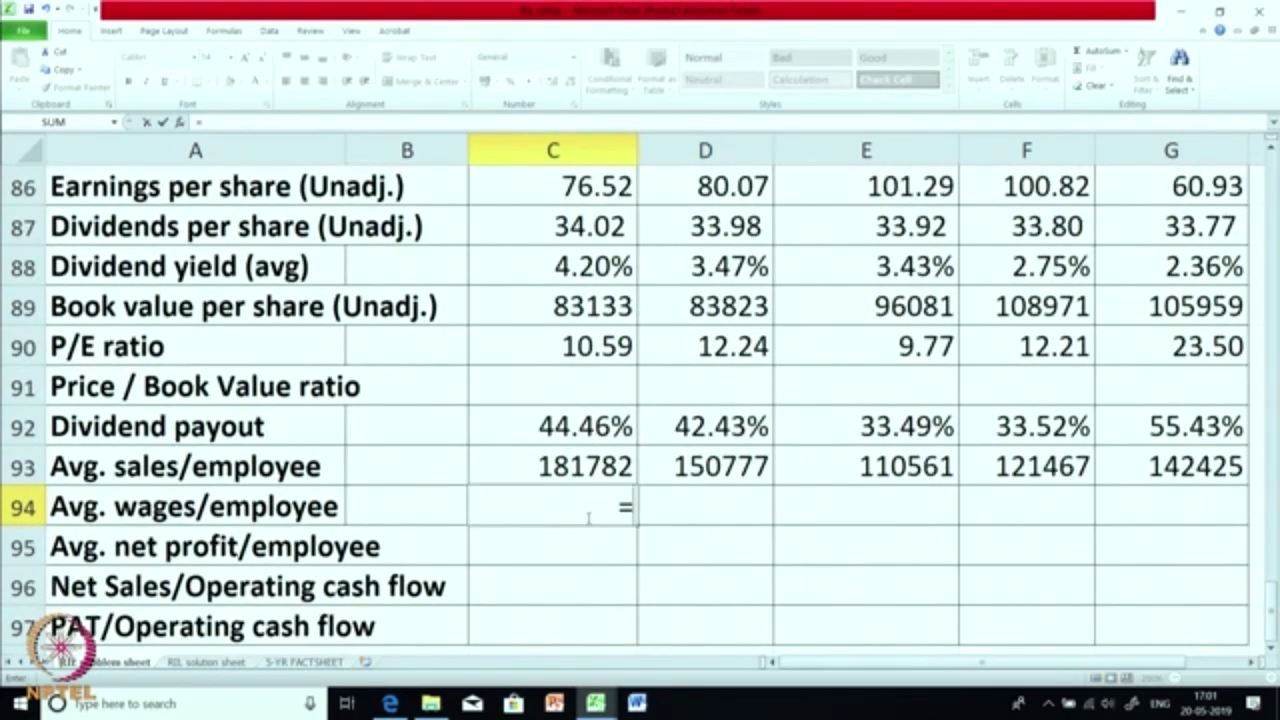
scroll(603, 532, up, 10)
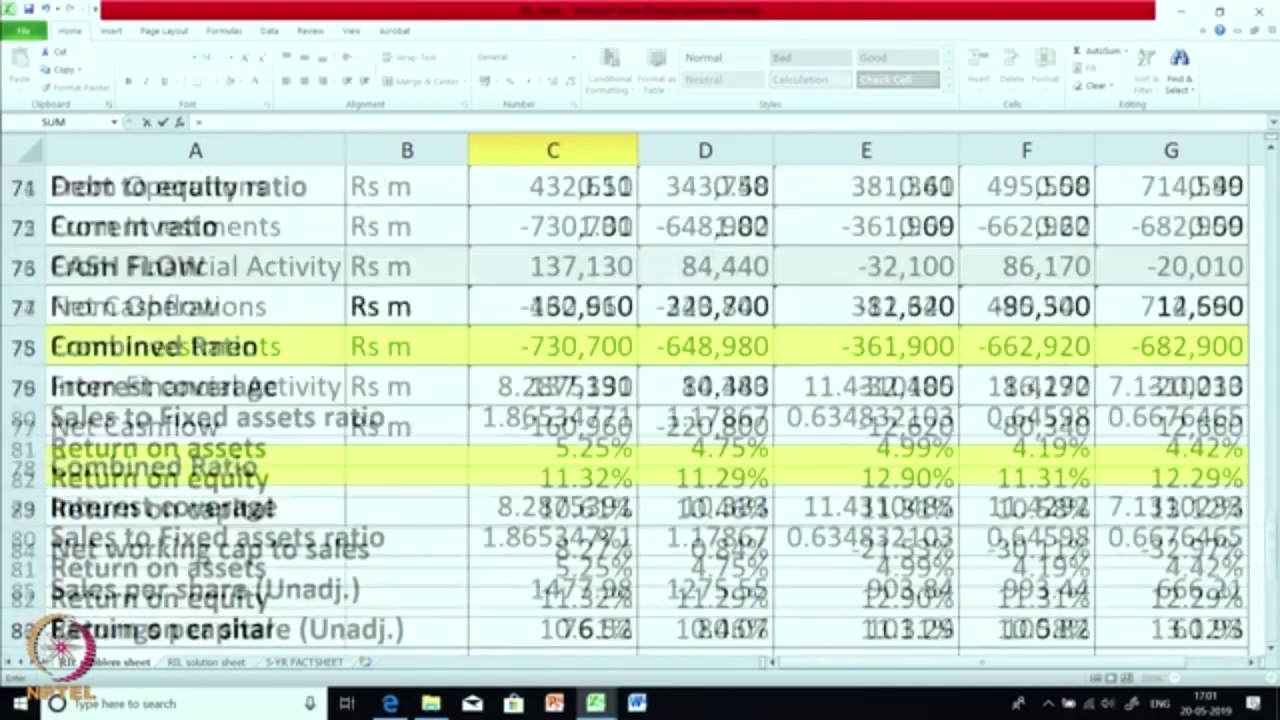
scroll(603, 535, up, 7)
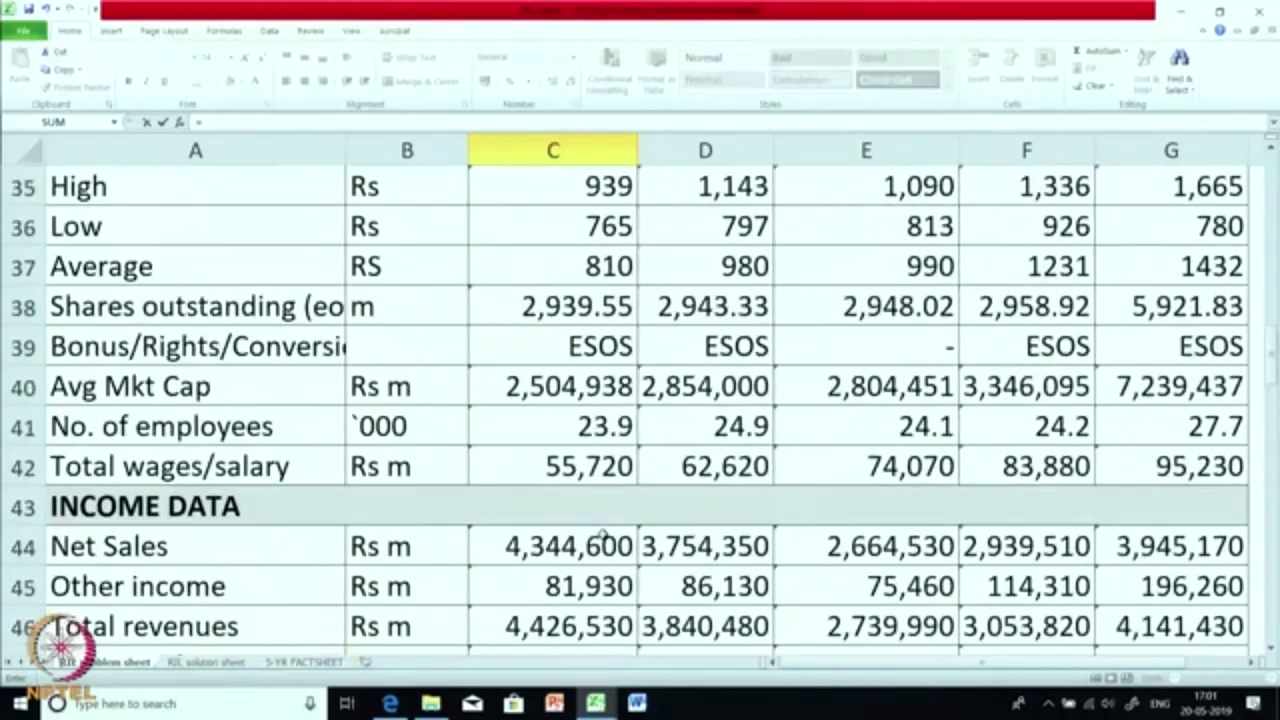
scroll(603, 535, down, 2)
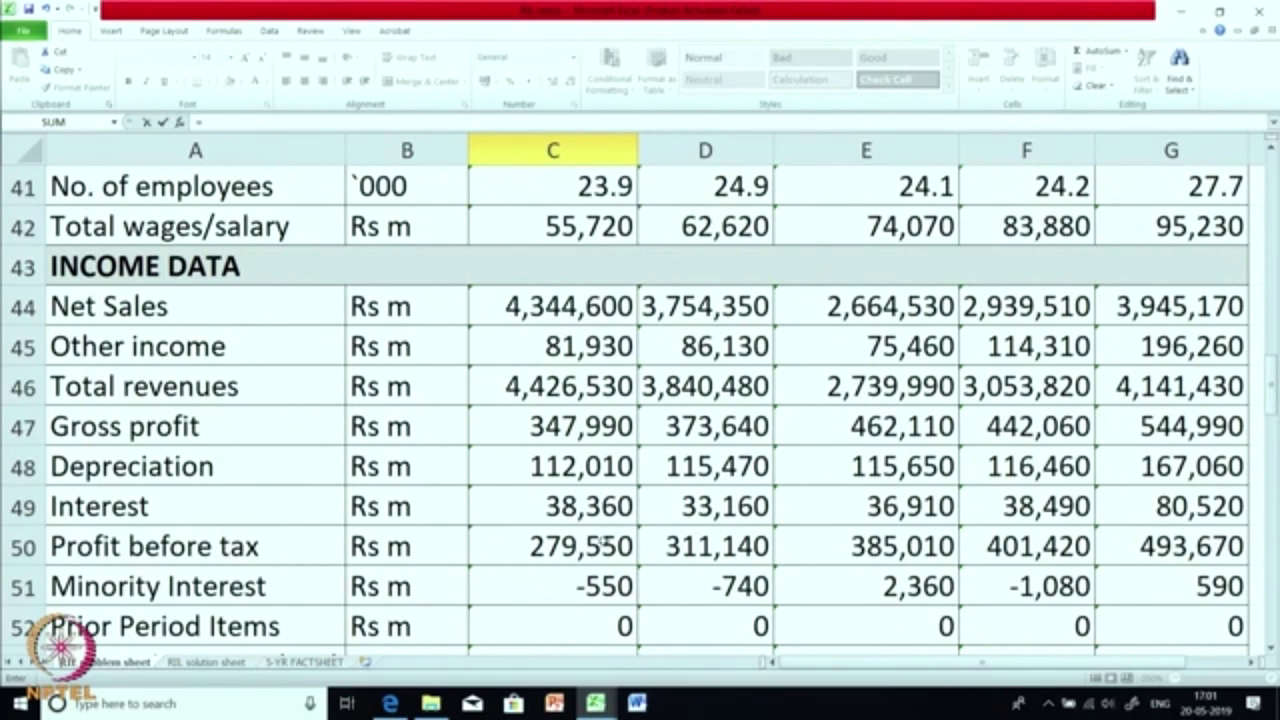
scroll(603, 535, down, 1)
scroll(603, 541, up, 4)
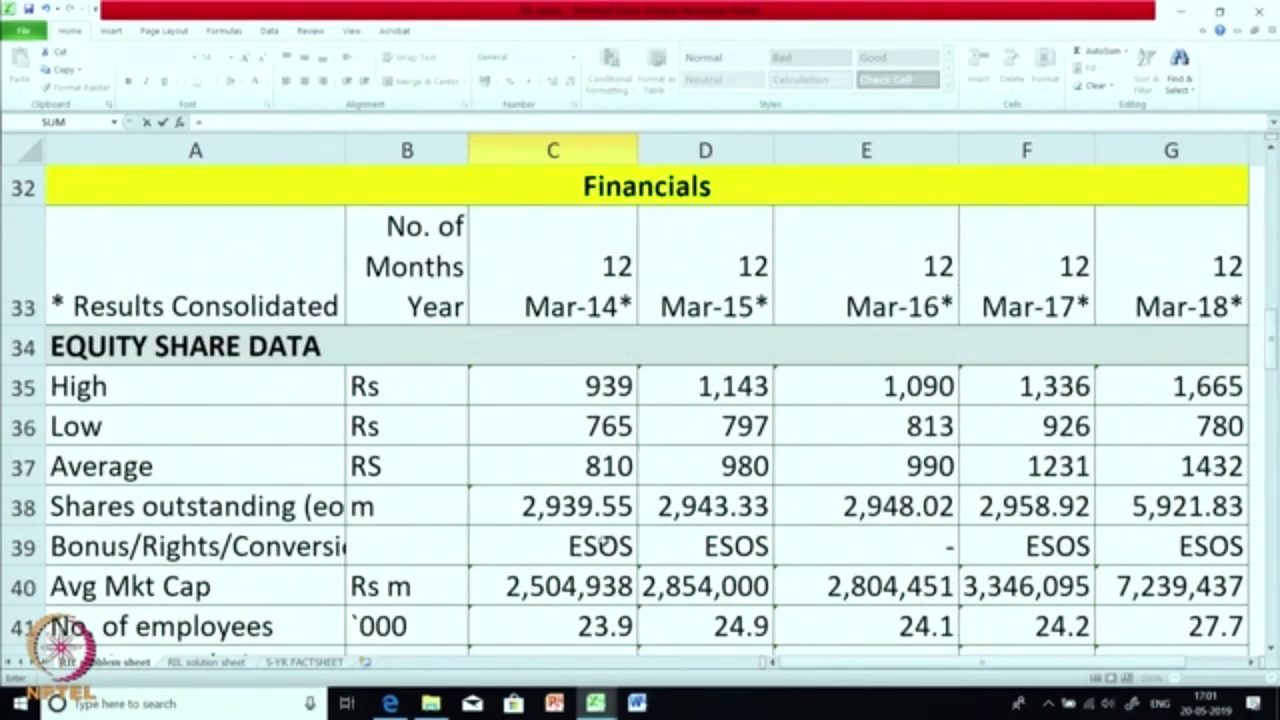
scroll(603, 541, up, 2)
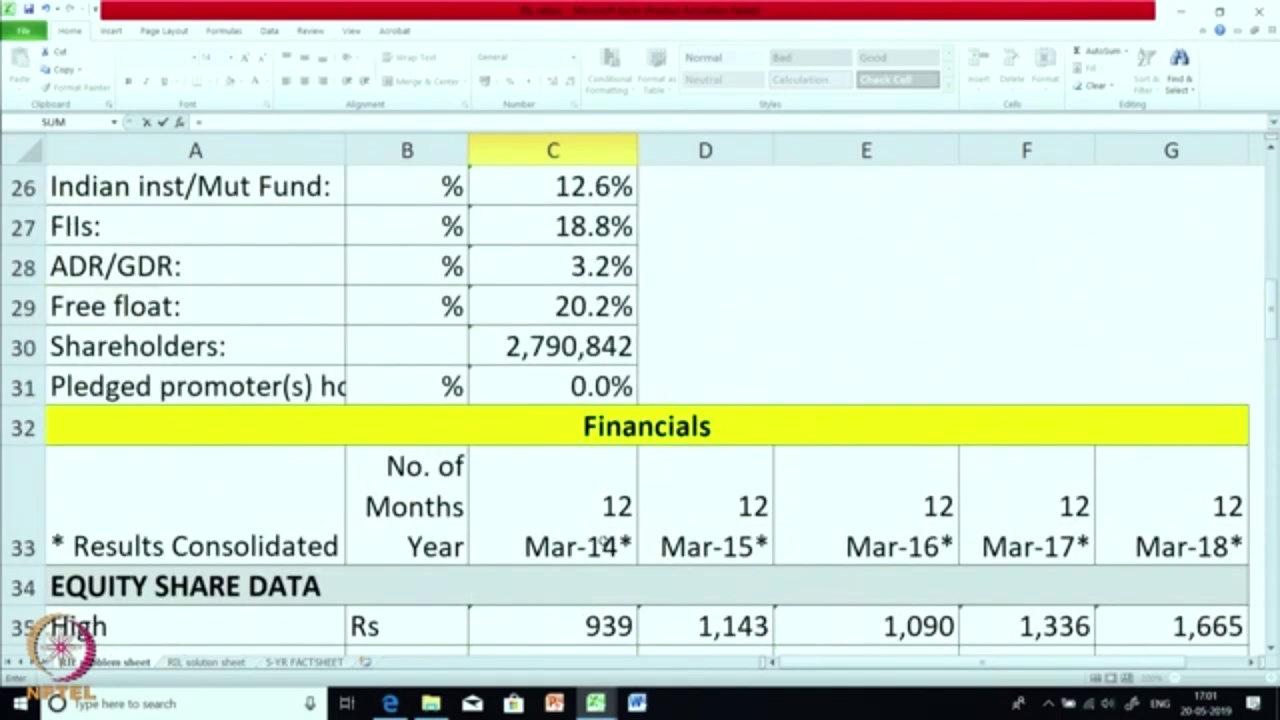
scroll(603, 541, down, 3)
click(596, 468)
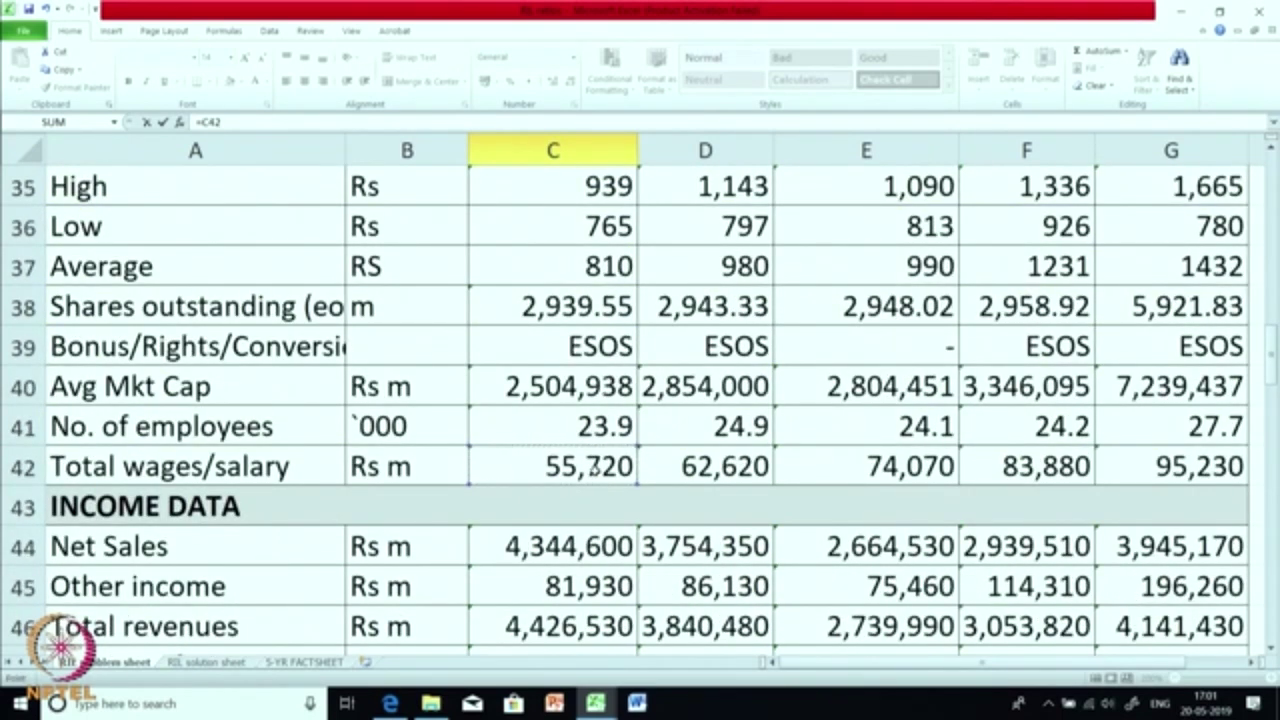
text(/)
click(598, 428)
key(Return)
Show the Mar-14 average wages per employee in C94 without decimals and fill it across to G94
click(580, 592)
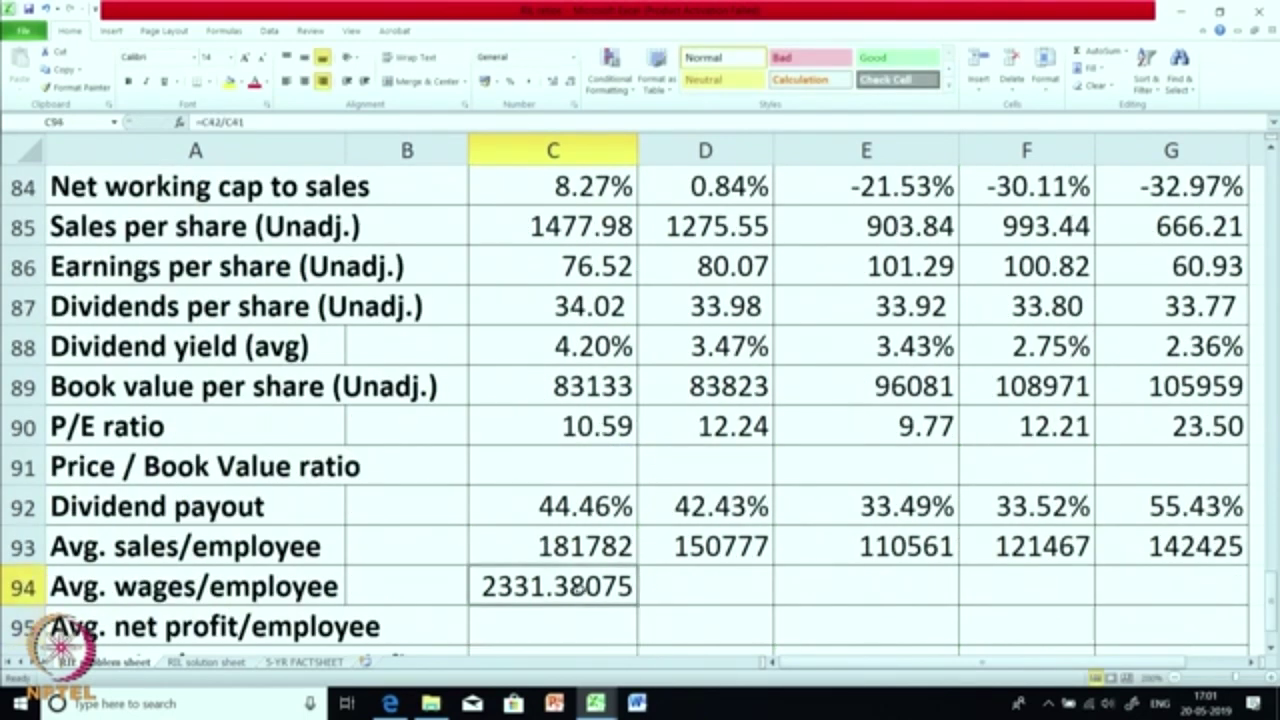
click(570, 82)
click(570, 82)
click(570, 82)
click(570, 82)
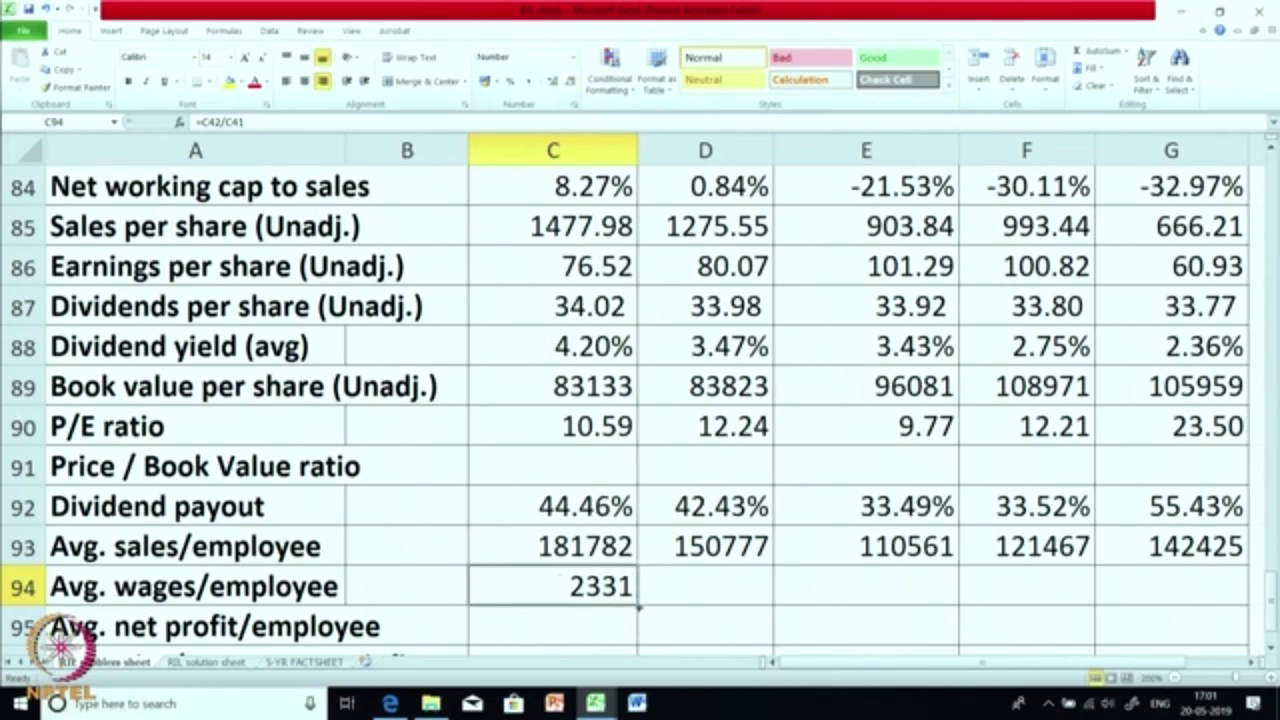
drag(638, 607, 1215, 606)
Extend the average wages per employee formula in C94 with a division by 1000, =C42/C41/1000
click(597, 530)
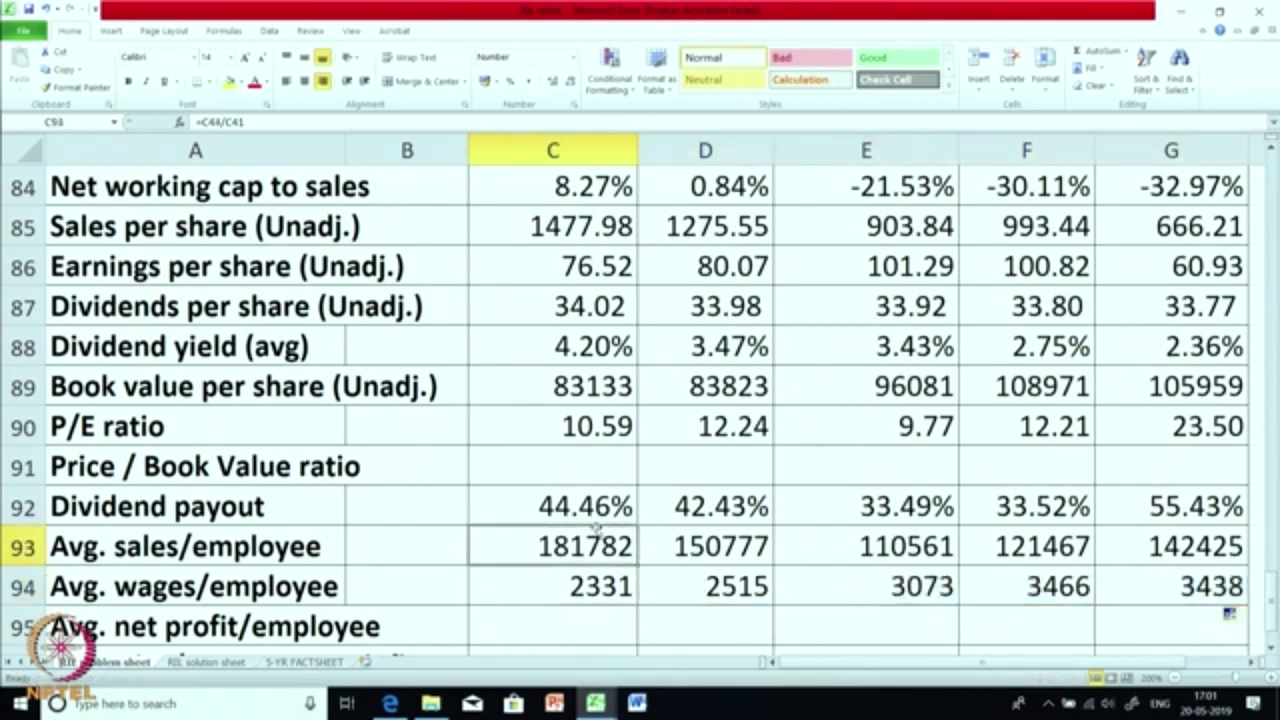
scroll(519, 528, up, 13)
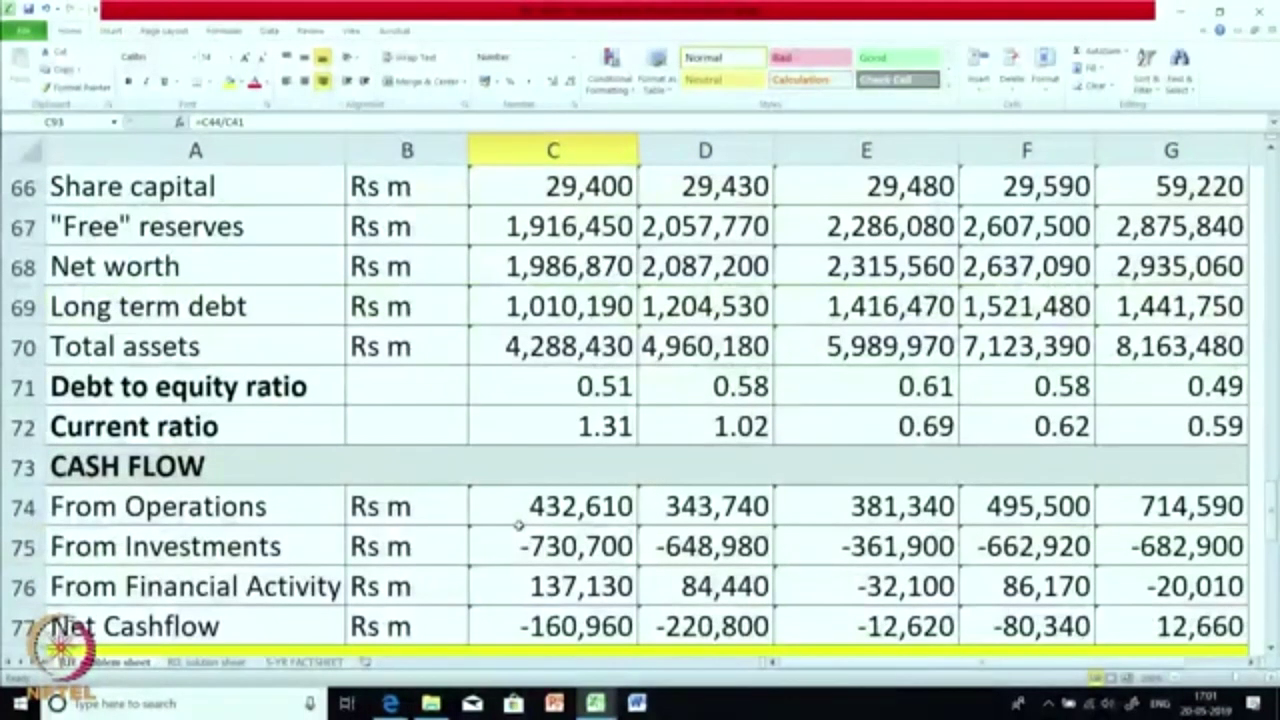
scroll(519, 525, up, 10)
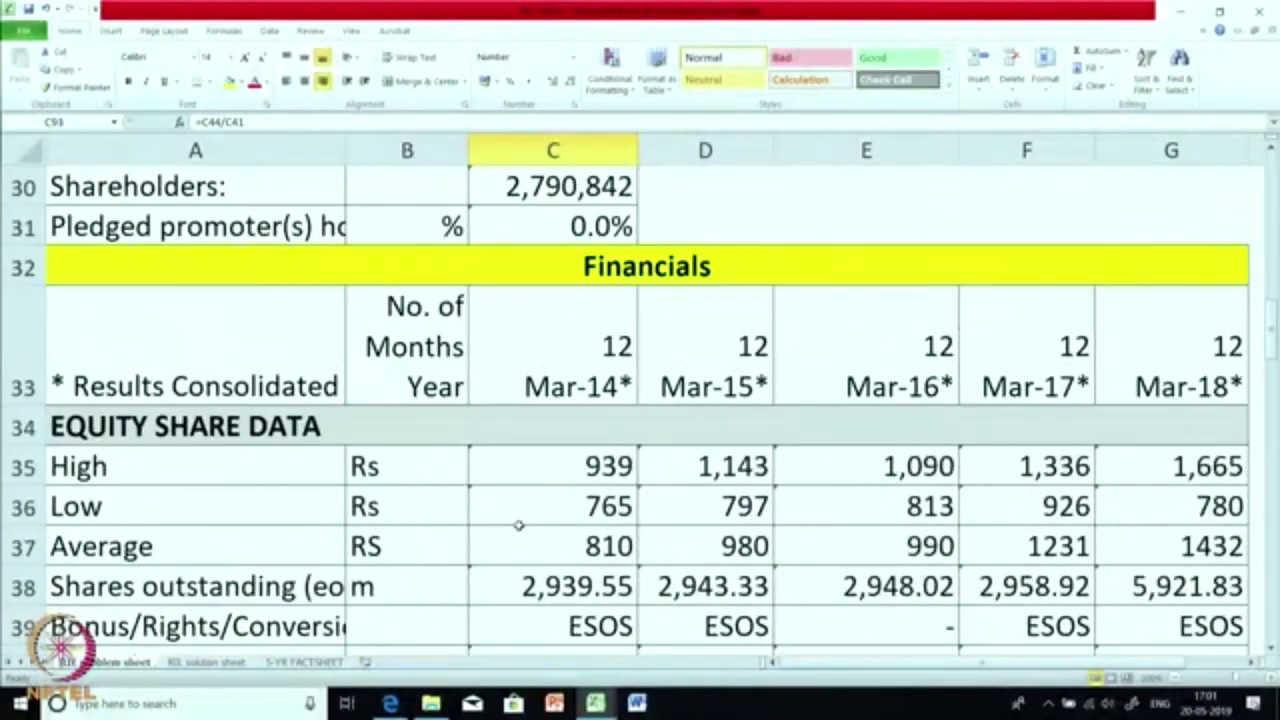
scroll(519, 525, down, 8)
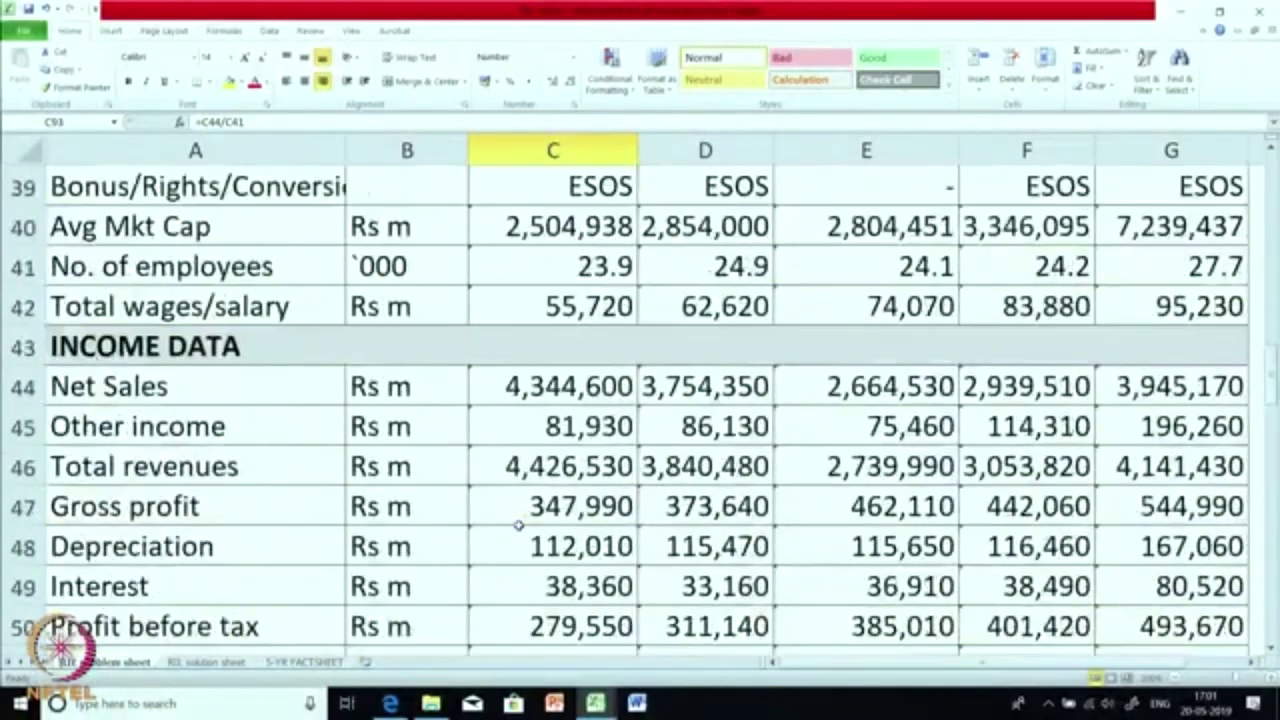
scroll(519, 525, up, 1)
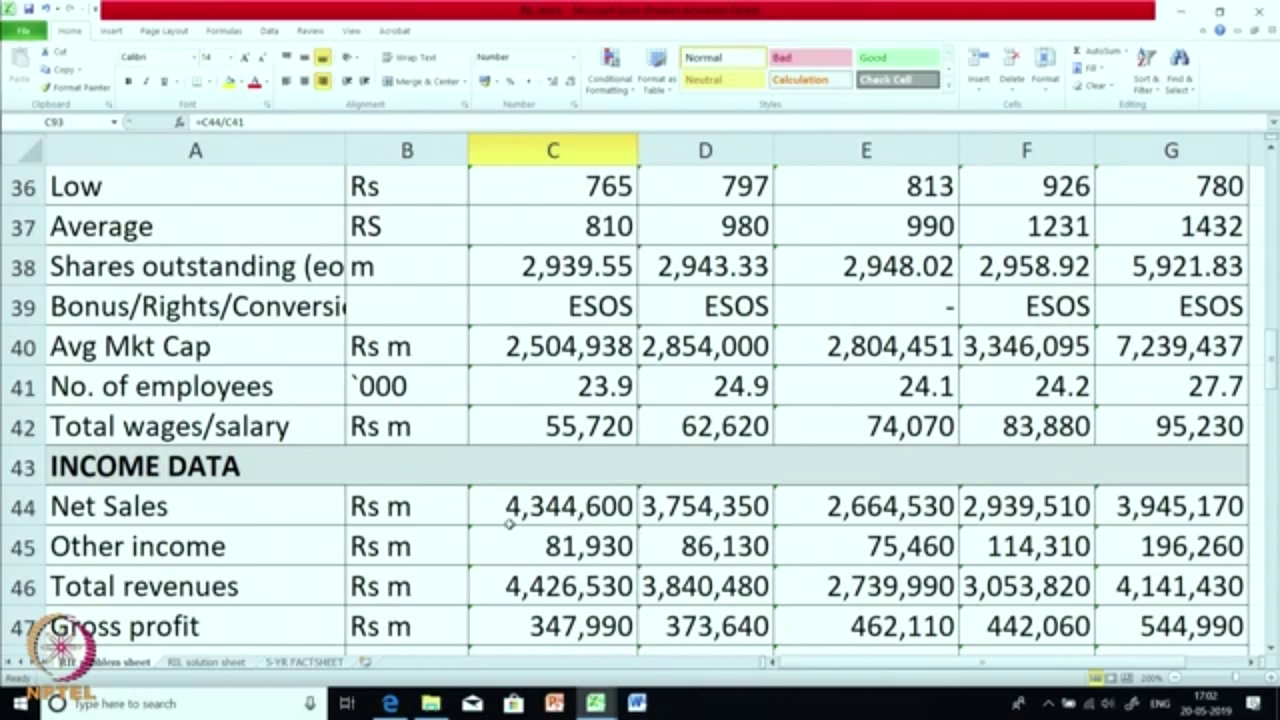
scroll(509, 523, down, 17)
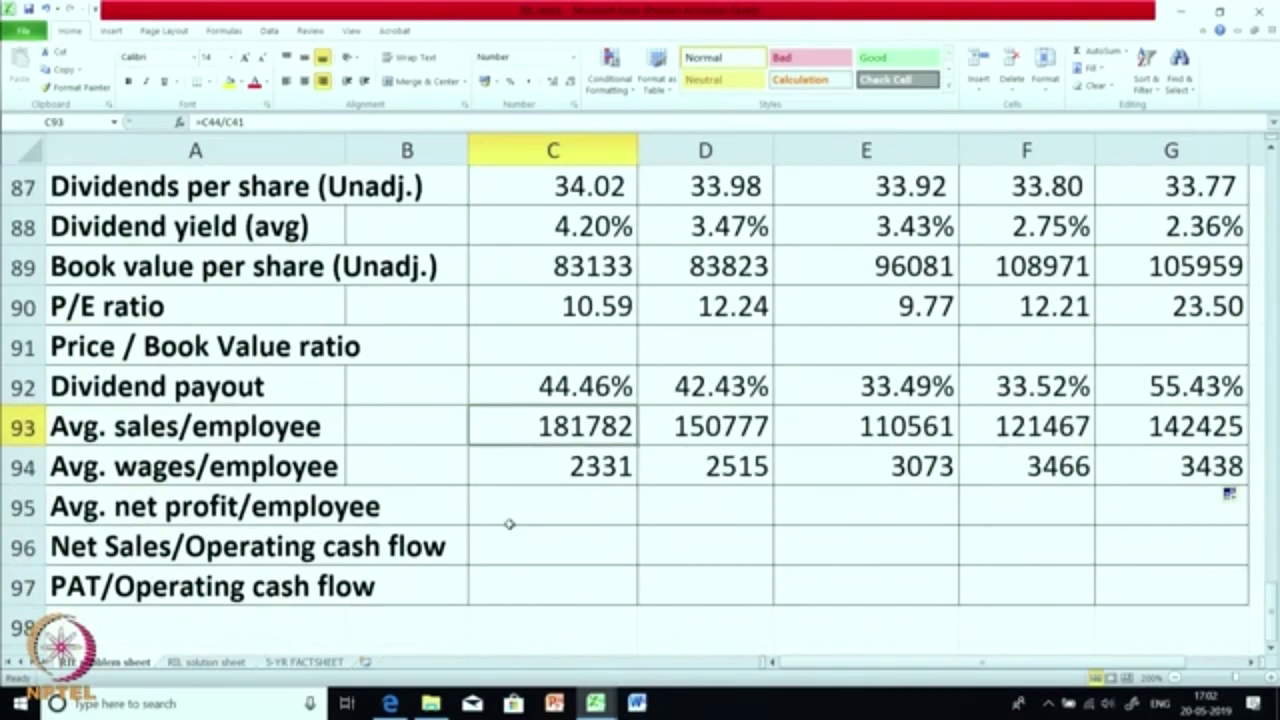
scroll(509, 523, down, 1)
click(551, 346)
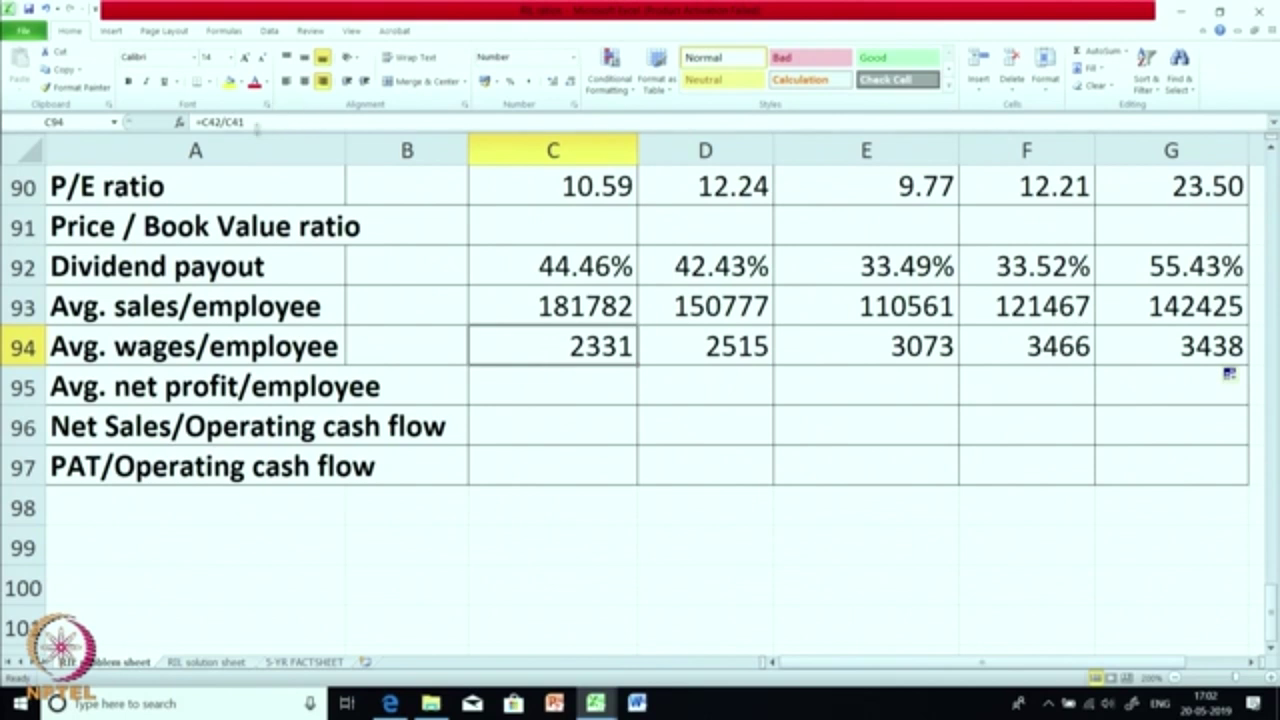
click(256, 122)
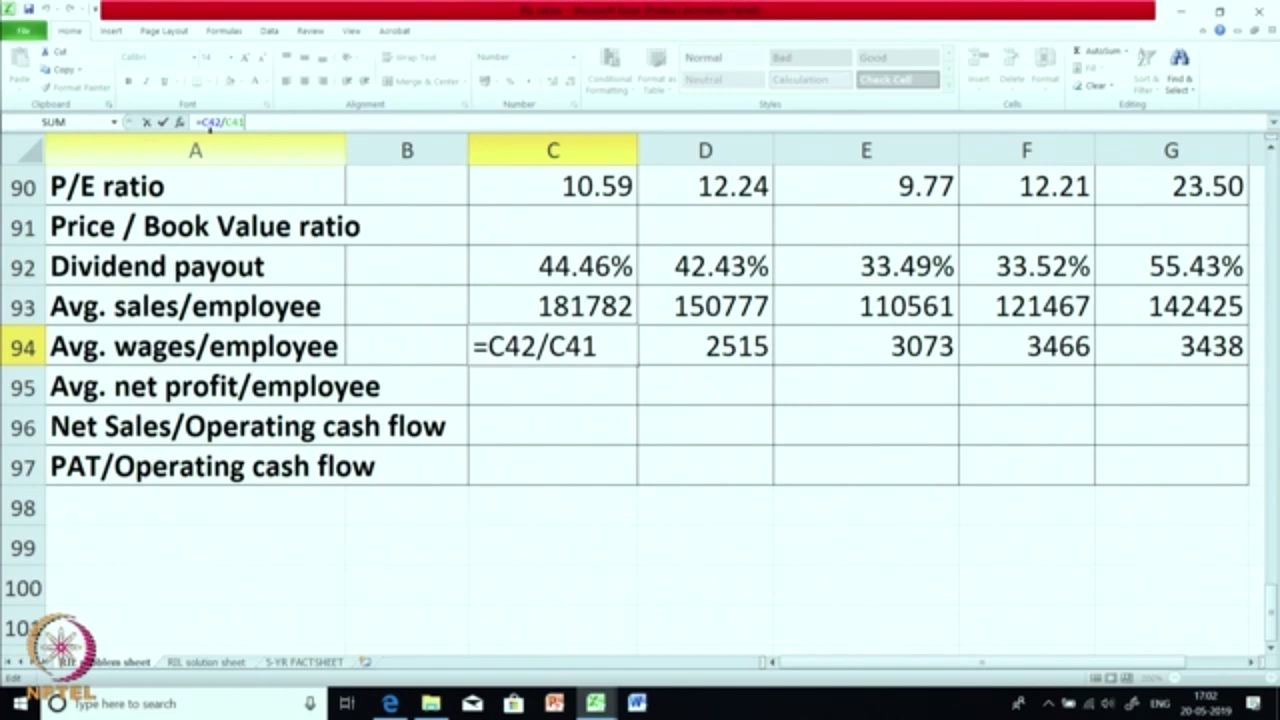
text(/)
text(1000)
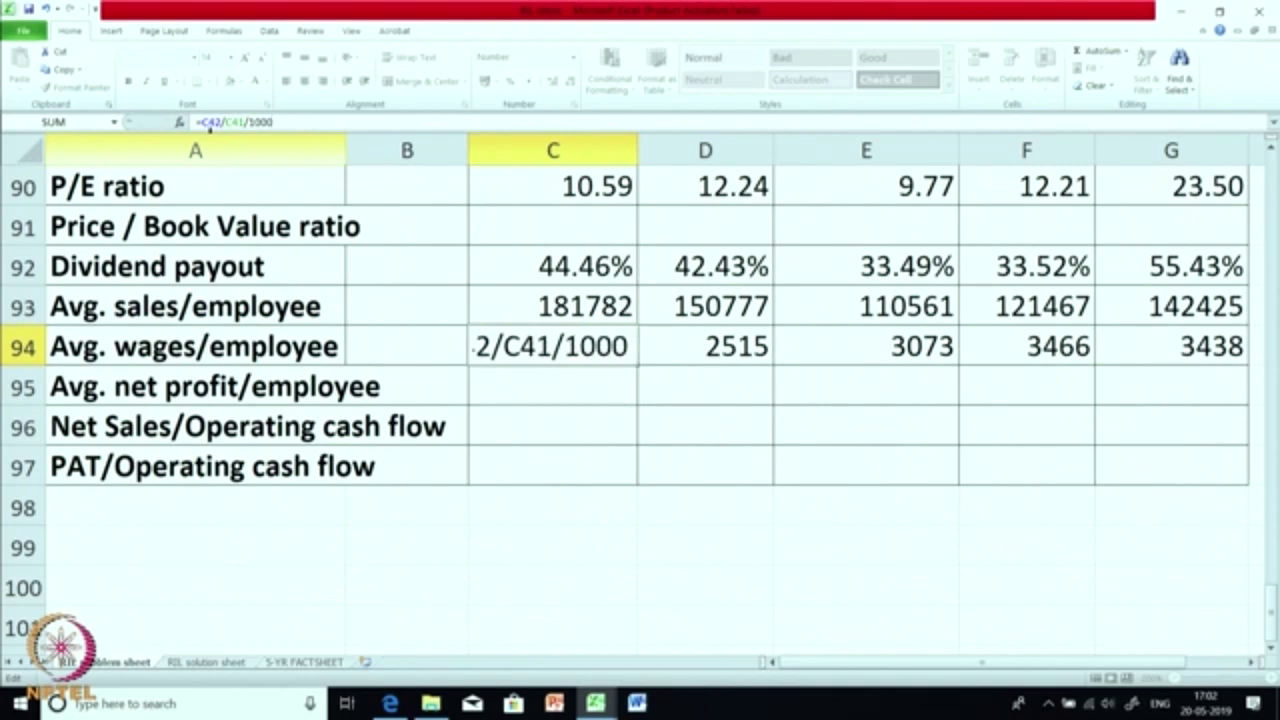
key(Return)
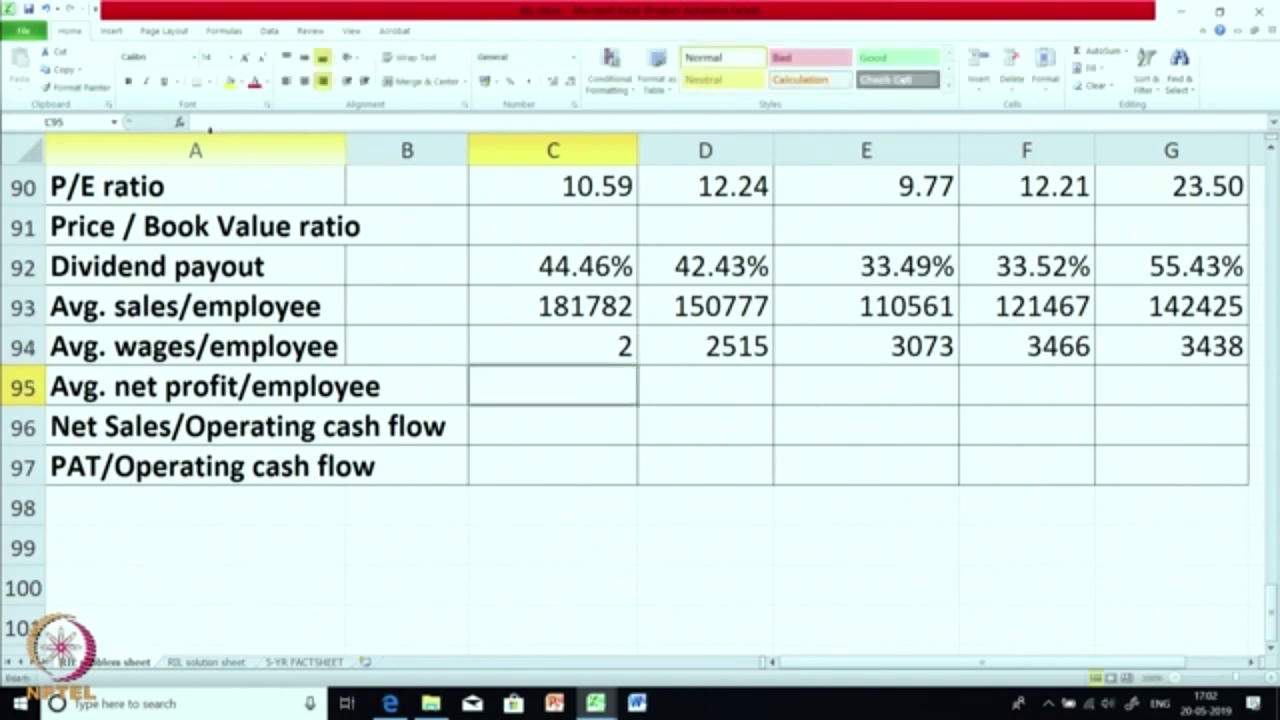
Show the average wages per employee in C94 with two decimals and fill the revised formula across to G94
click(565, 340)
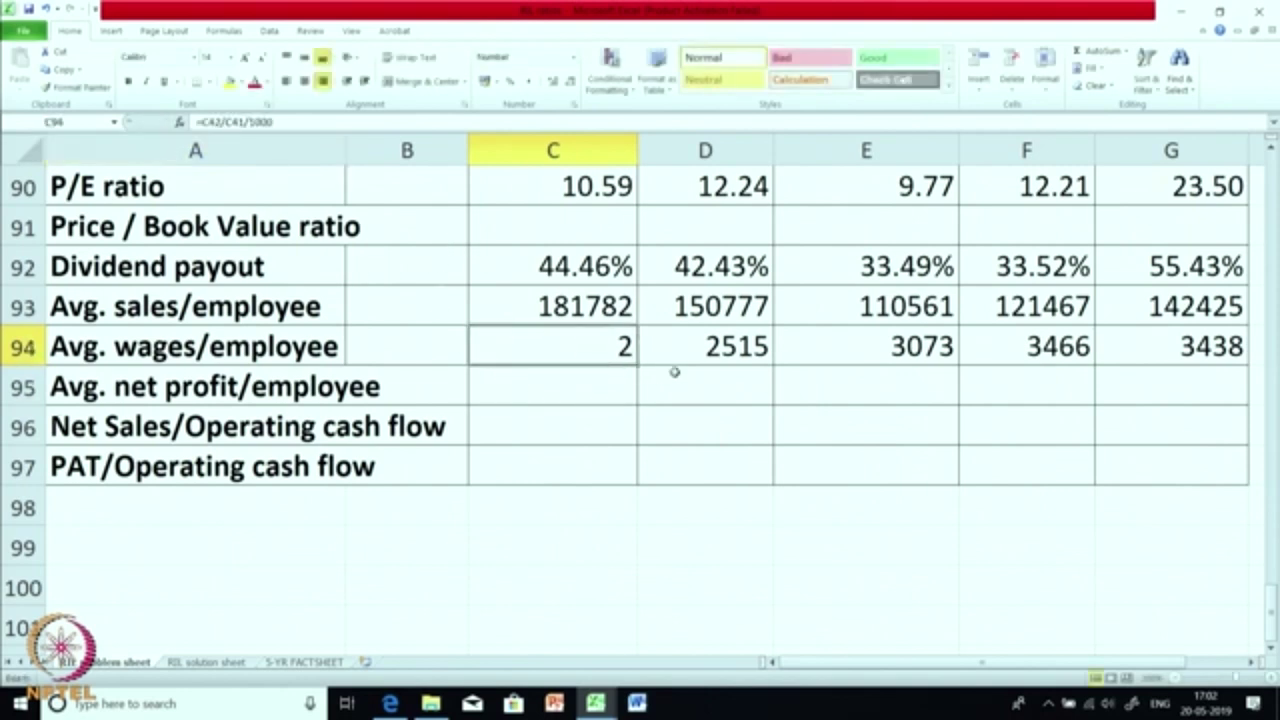
drag(637, 366, 1235, 355)
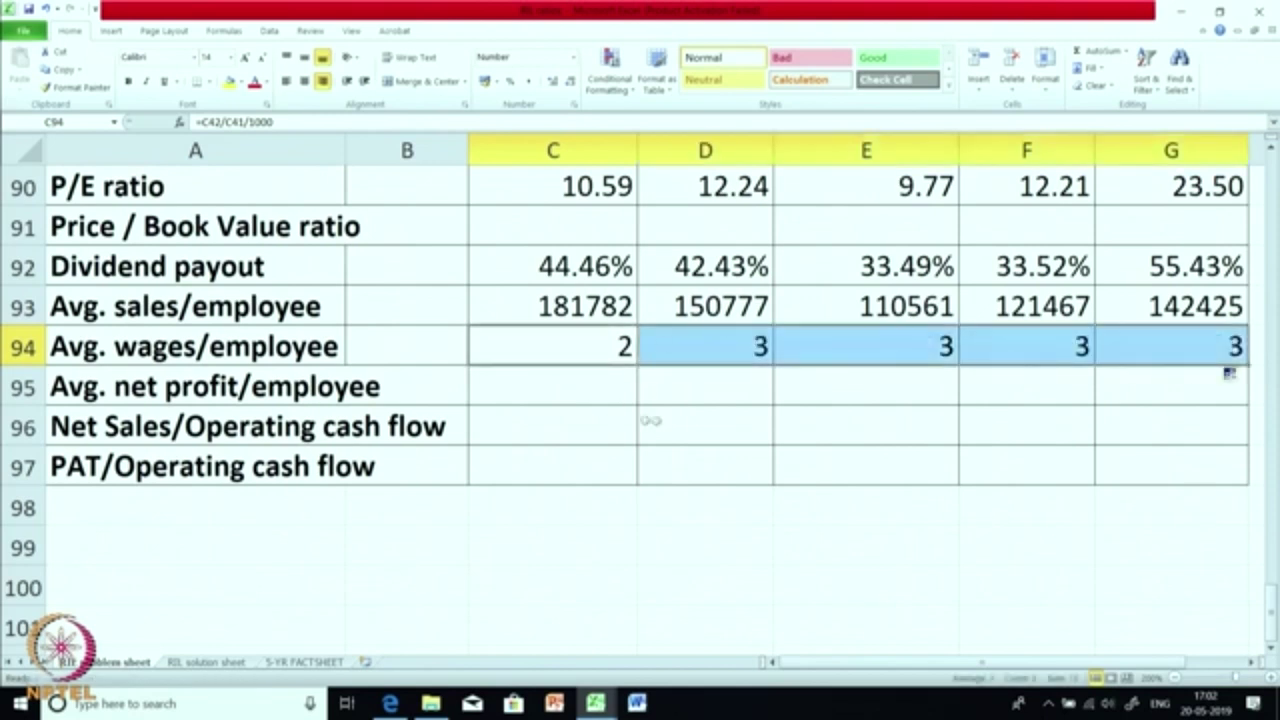
click(546, 347)
click(552, 82)
click(552, 82)
drag(636, 366, 1231, 349)
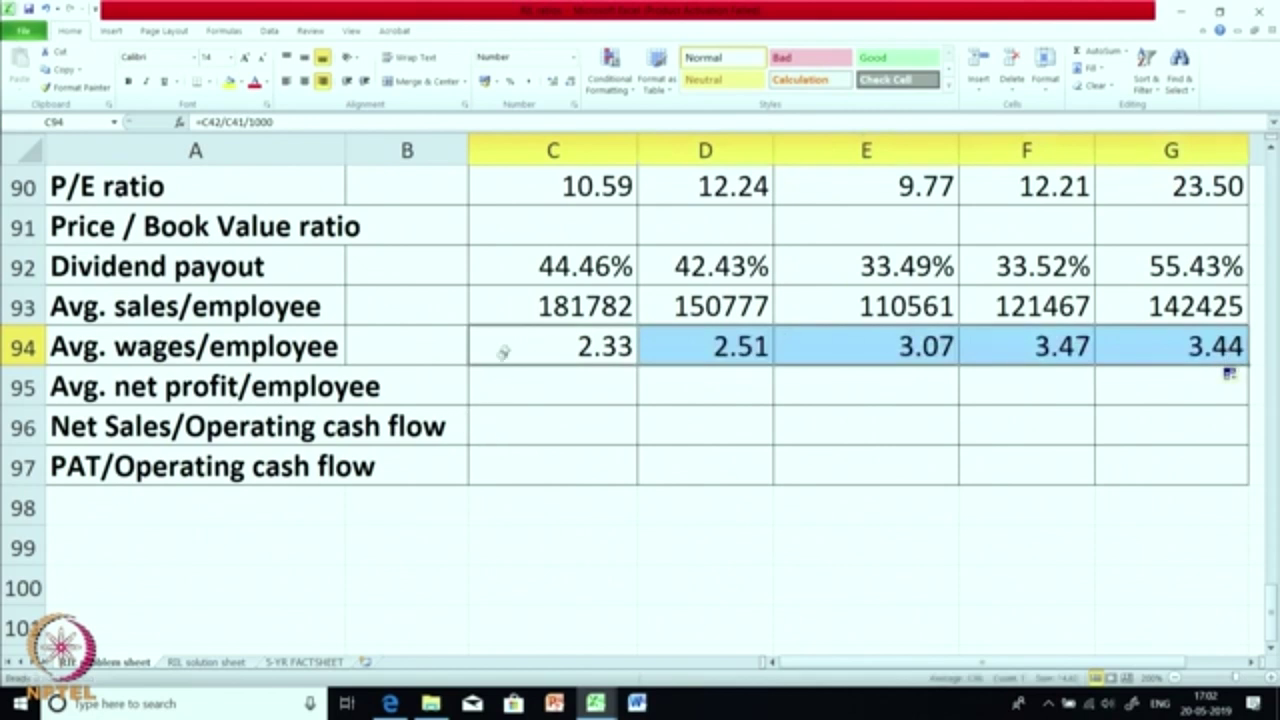
Extend the average sales per employee formula in C93 with a division by 1000, =C44/C41/1000
click(516, 308)
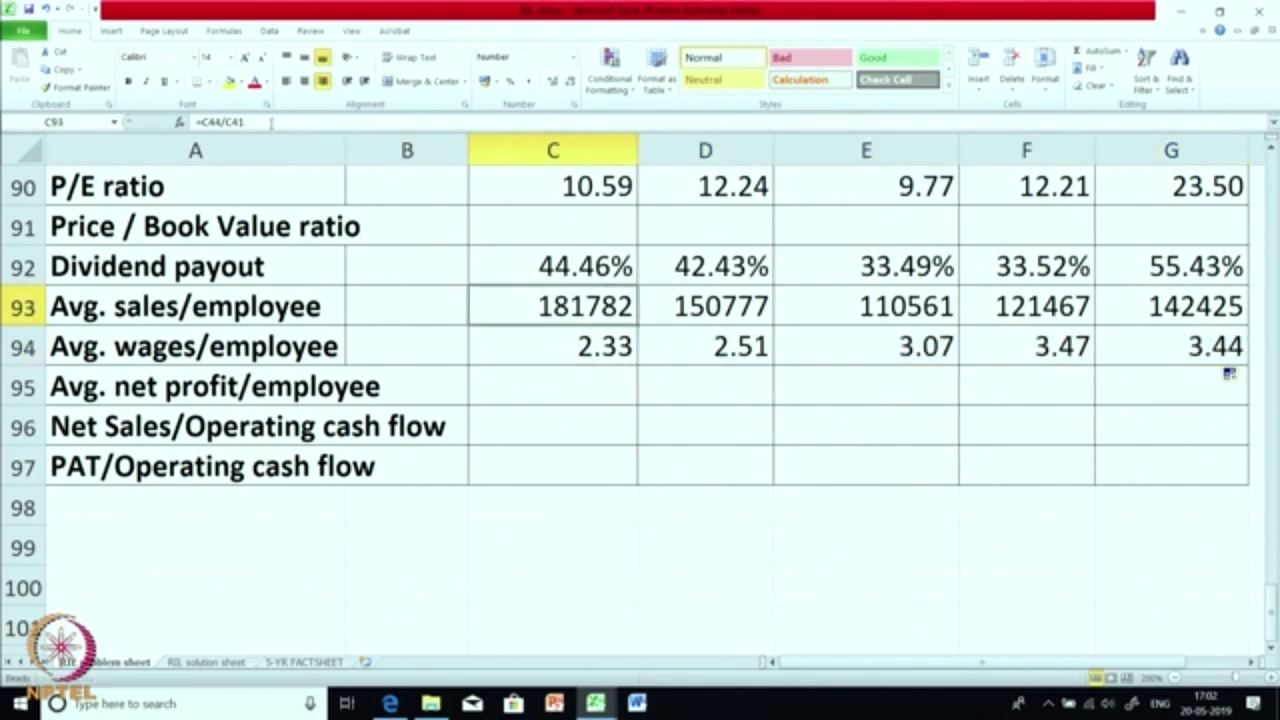
click(270, 122)
text(/)
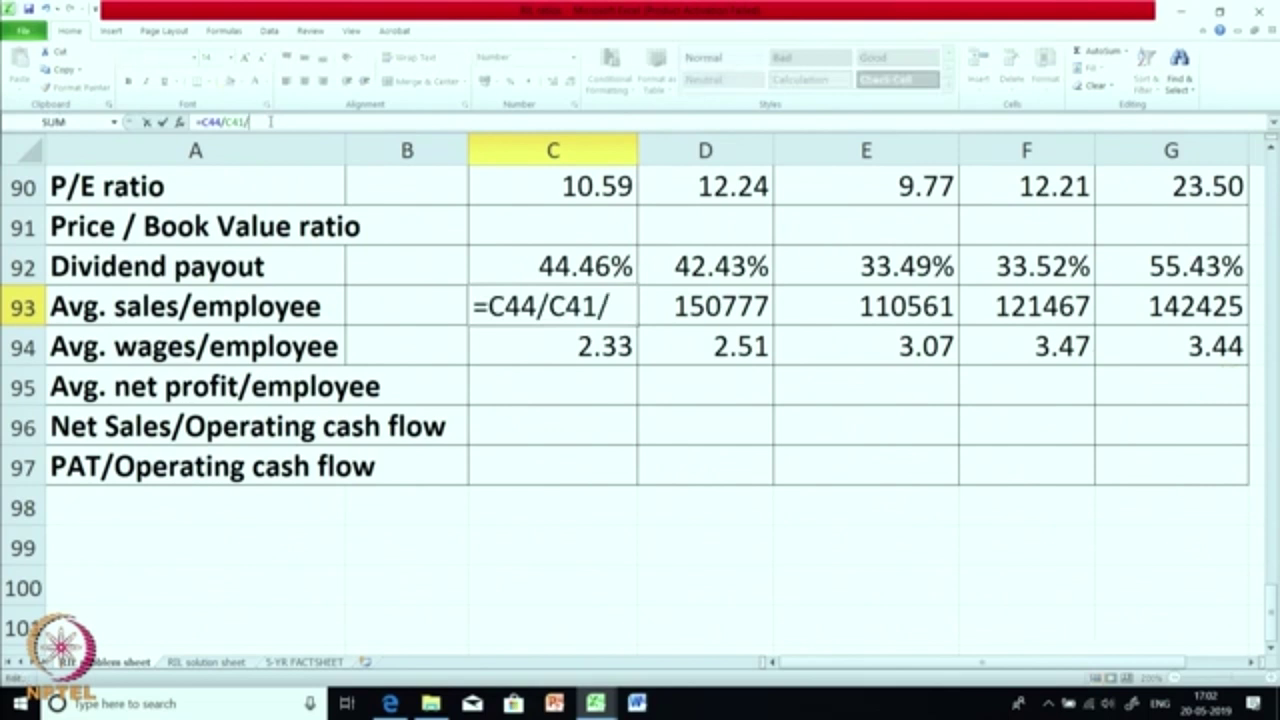
text(1000)
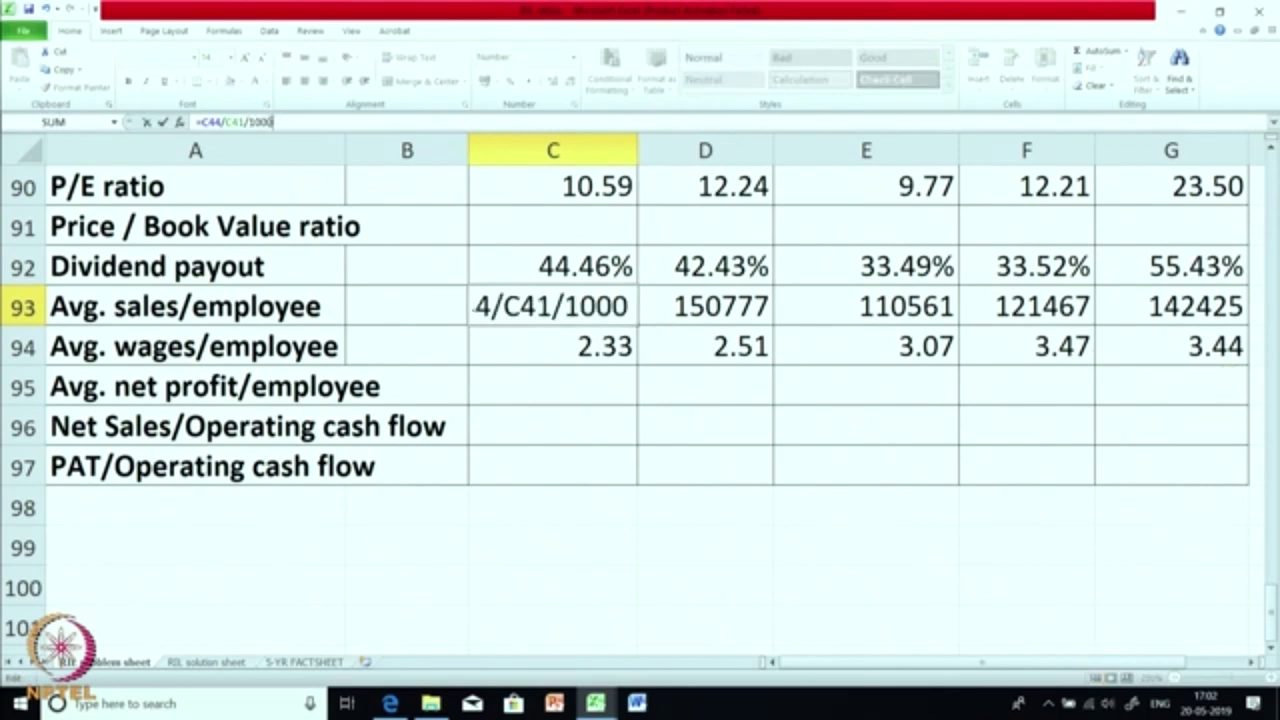
key(Return)
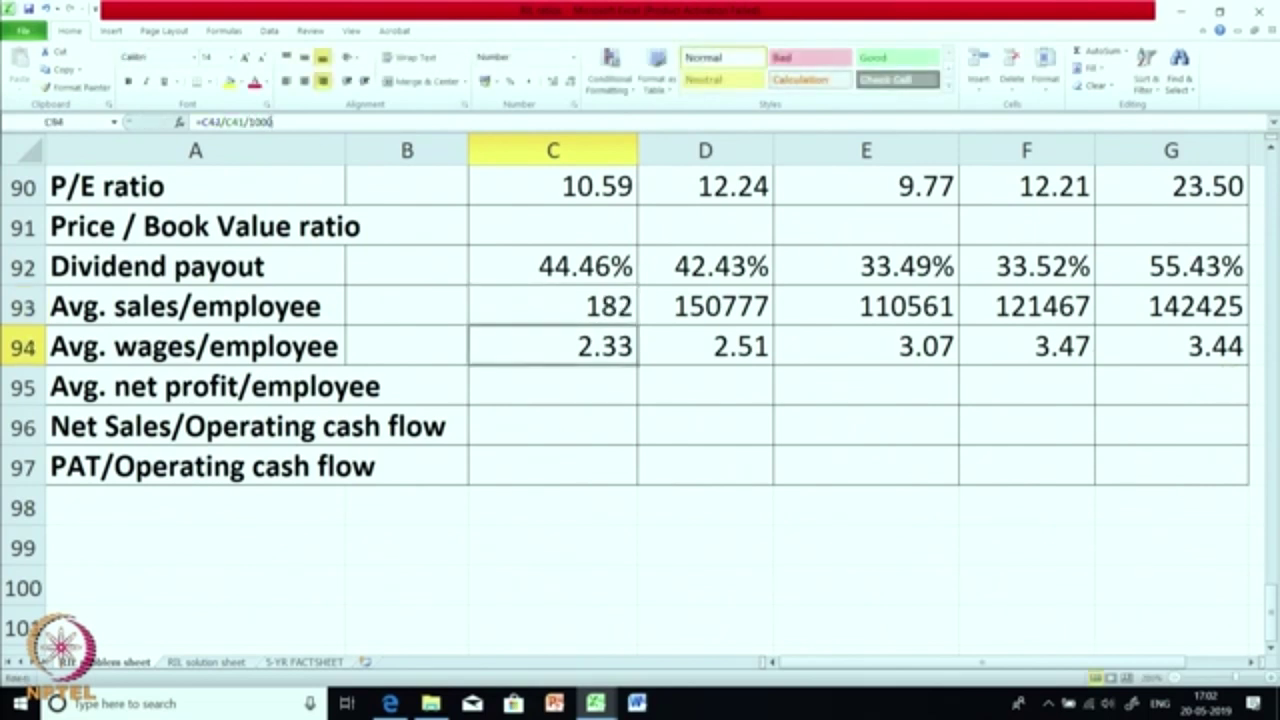
Fill the revised average sales per employee formula from C93 across to G93
click(616, 305)
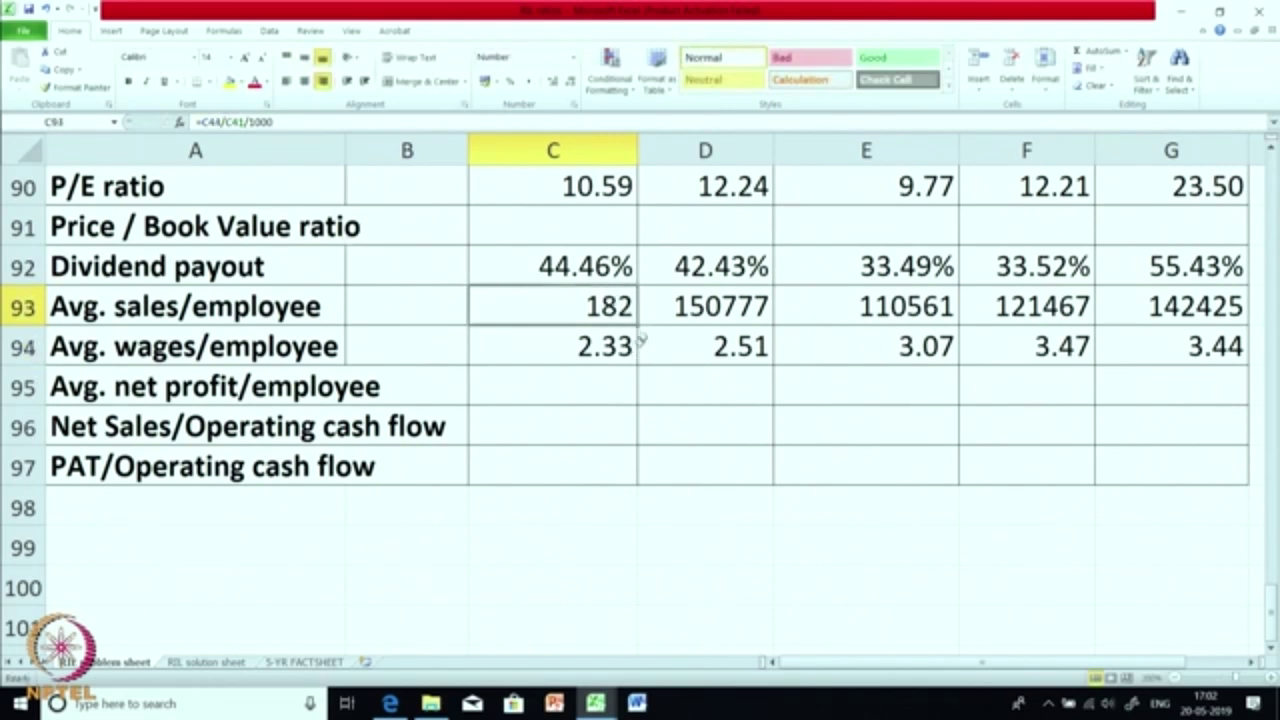
drag(638, 326, 1176, 314)
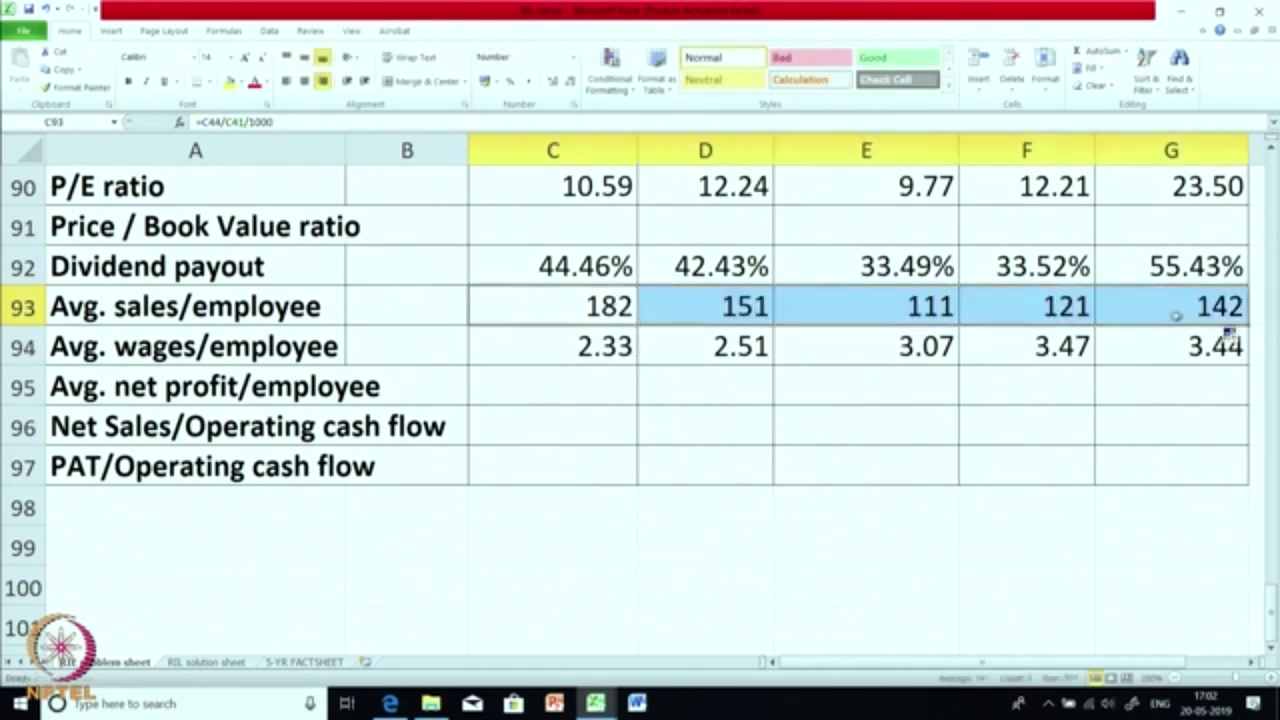
click(586, 413)
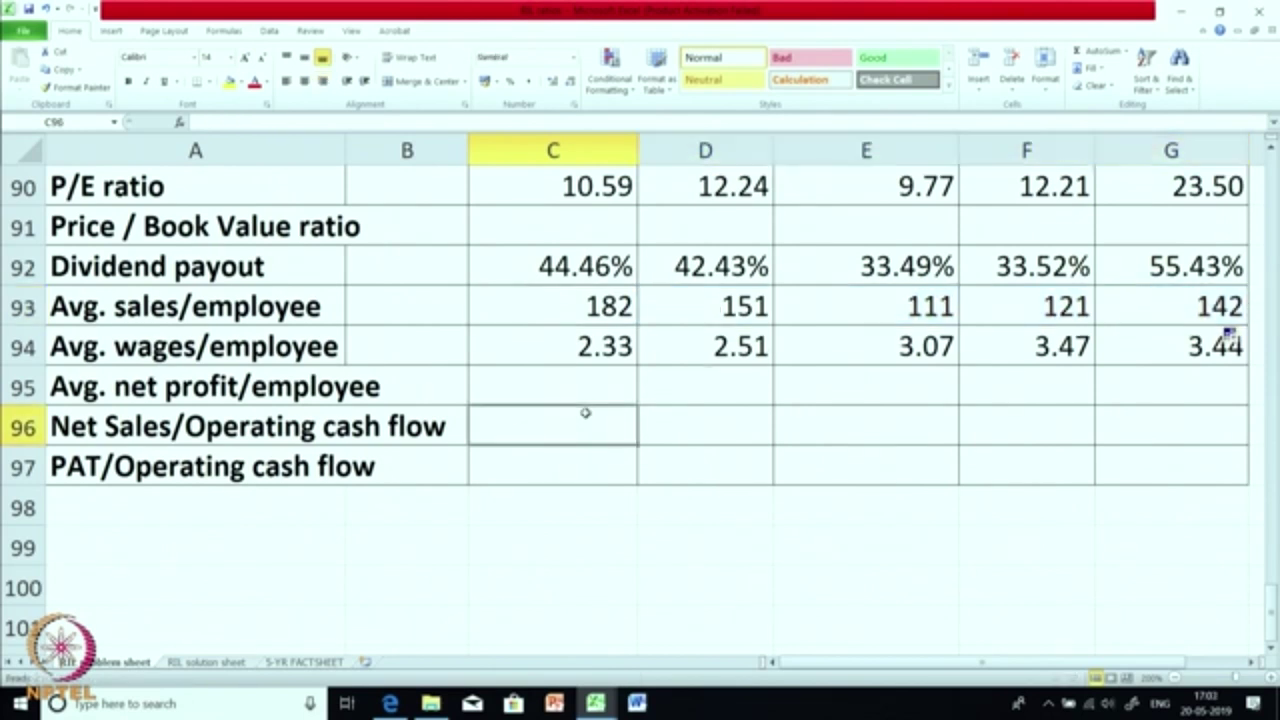
Calculate the Mar-14 average net profit per employee in C95 from profit after tax and number of employees, =C55/C41/1000
click(562, 388)
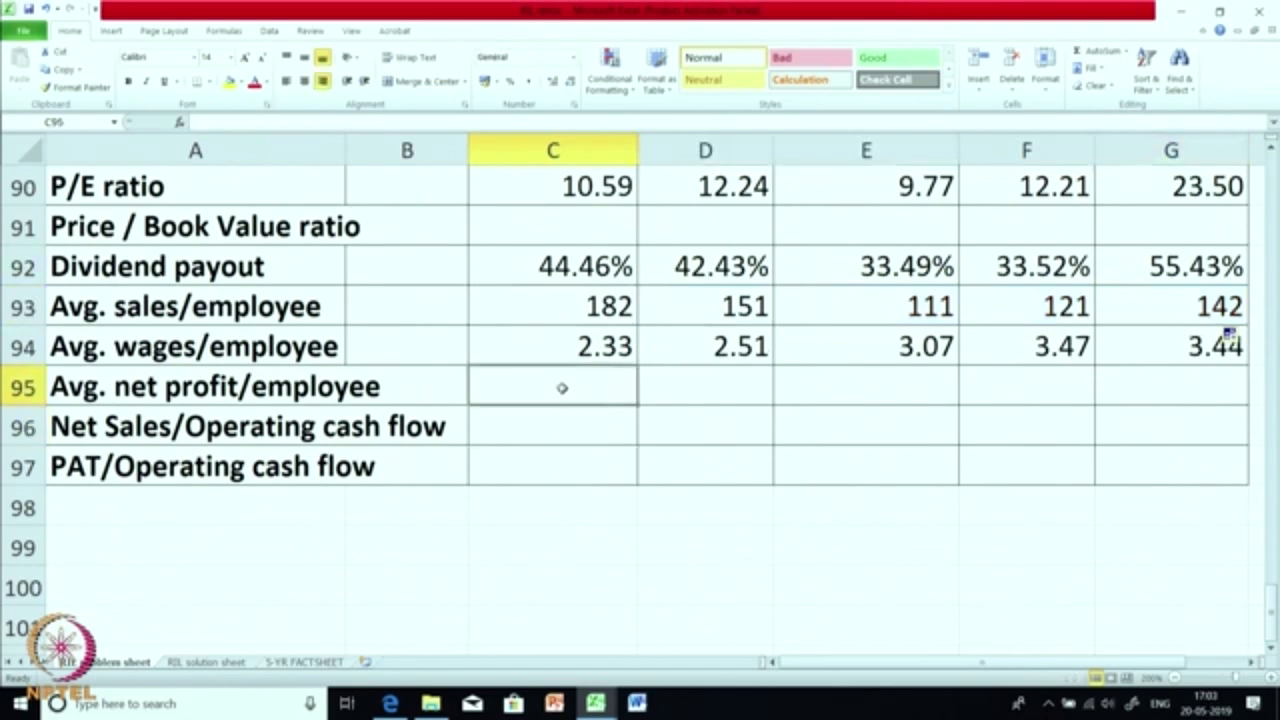
text(=)
scroll(562, 388, up, 6)
scroll(562, 388, up, 4)
scroll(562, 388, up, 3)
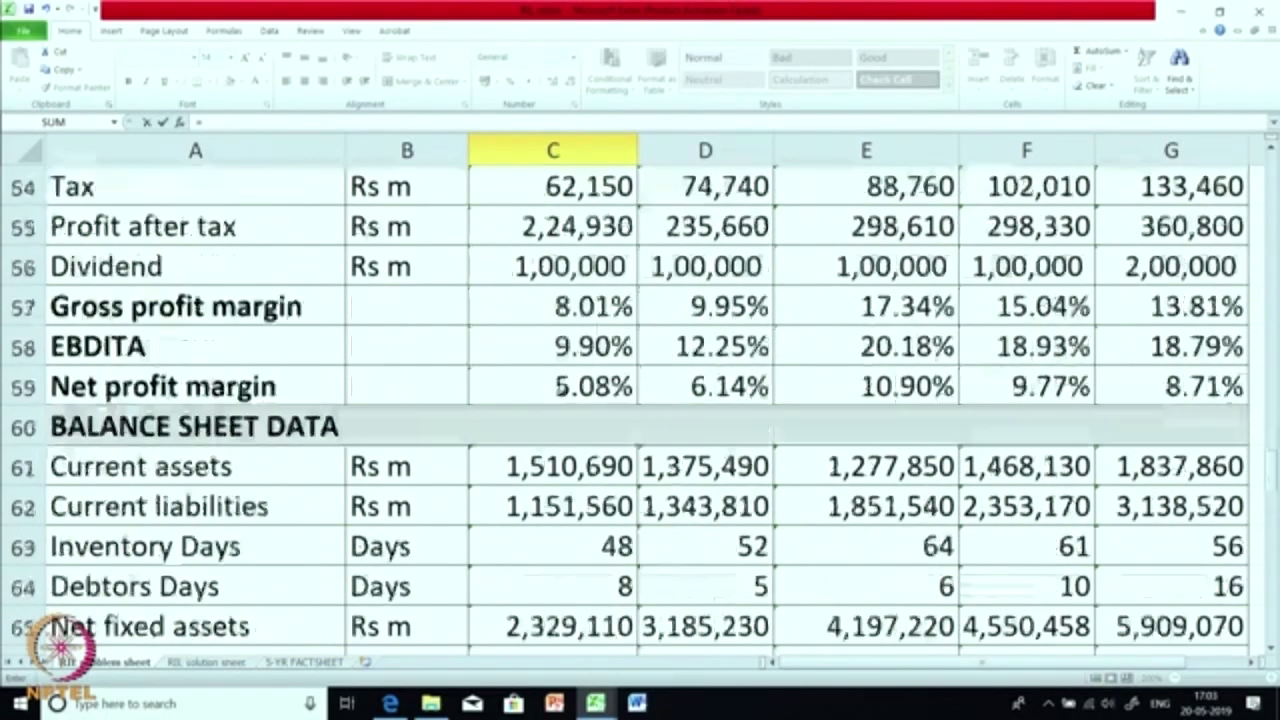
click(547, 350)
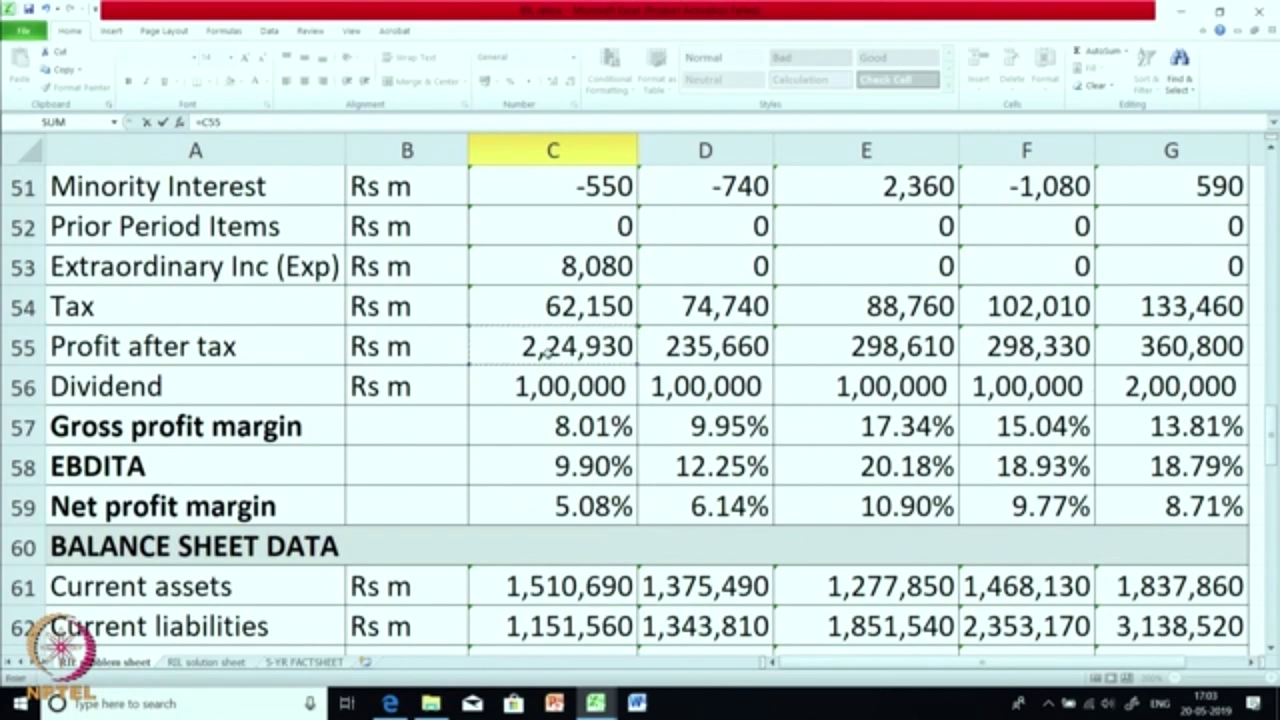
scroll(547, 350, up, 4)
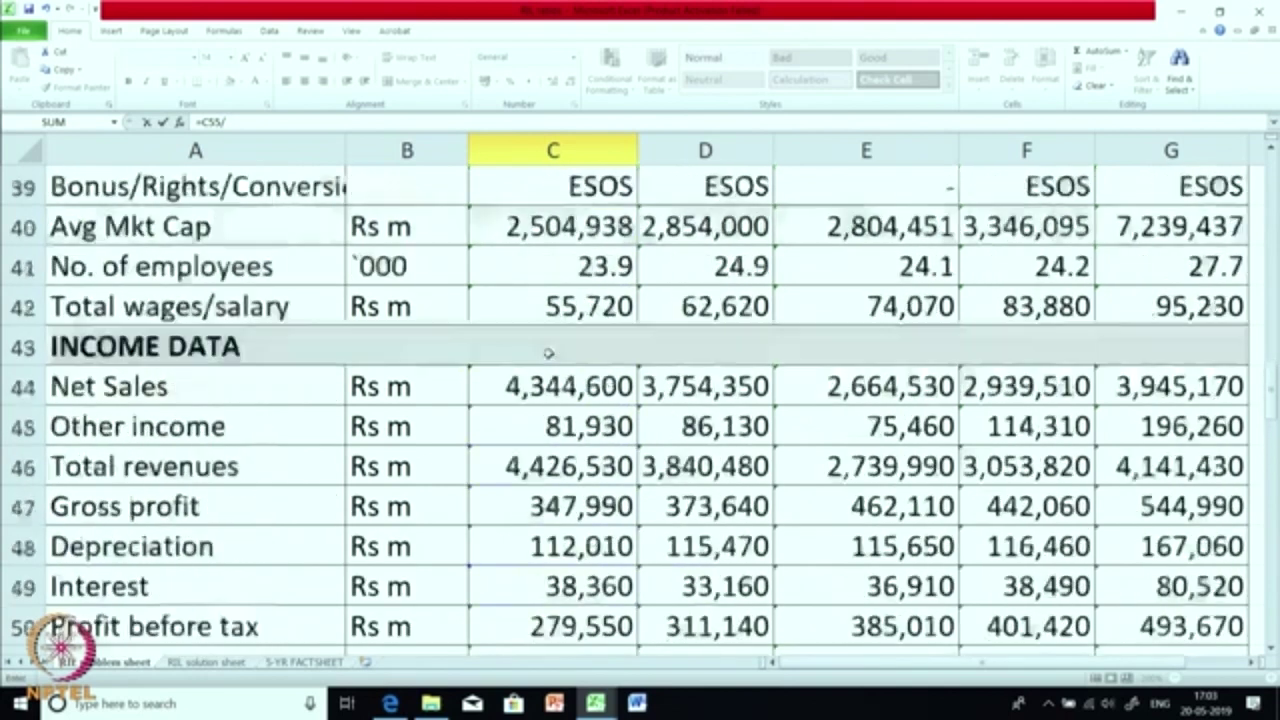
click(596, 268)
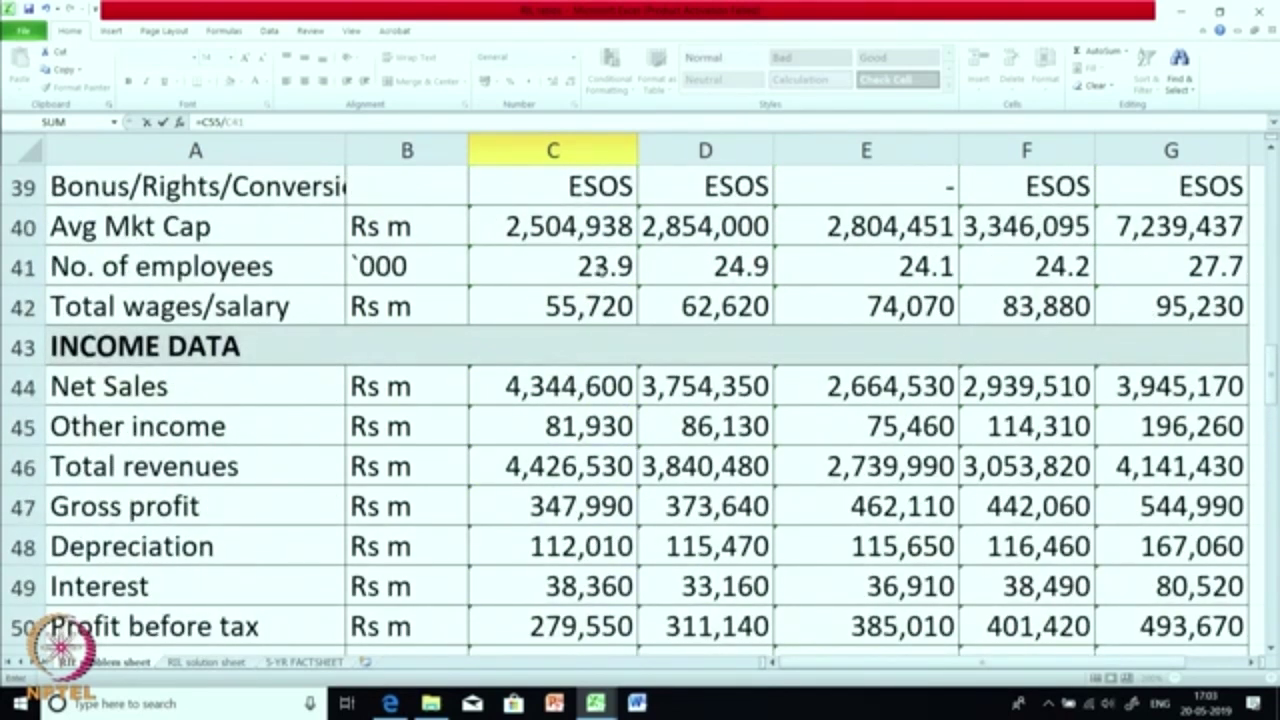
text(/1000)
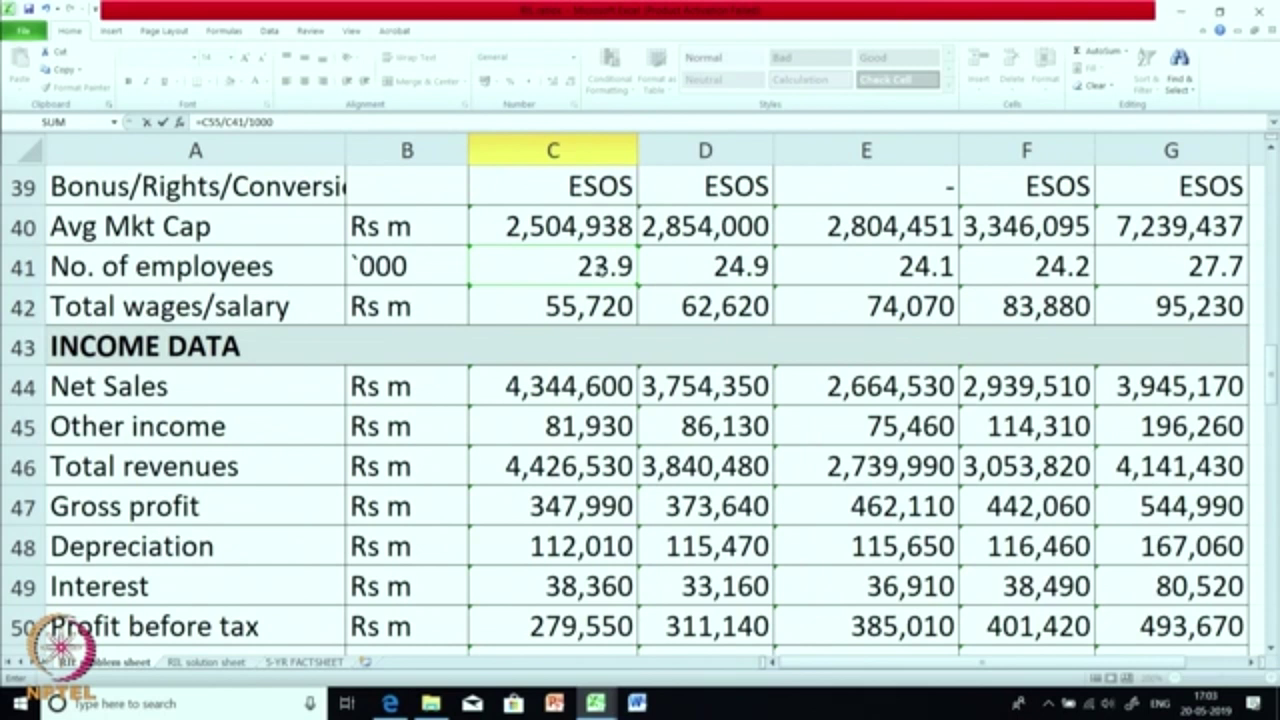
key(Return)
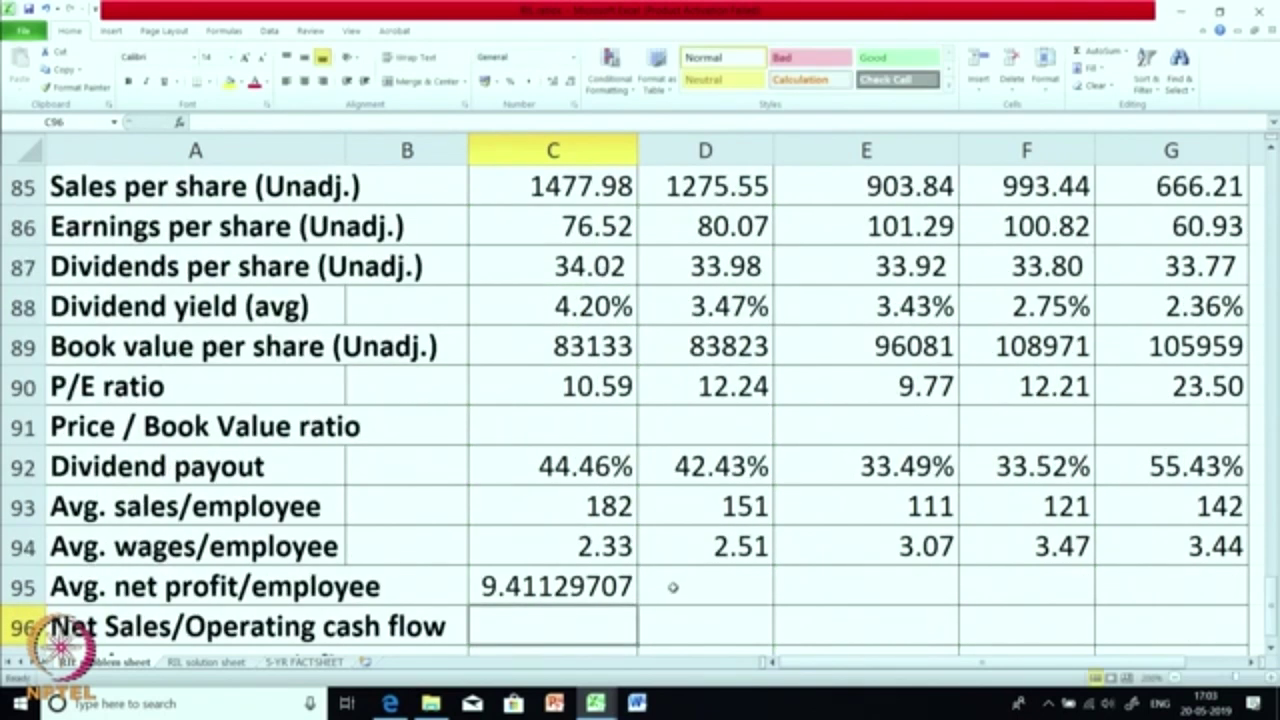
Show the average net profit per employee in C95 with two decimals and fill it across to G95
click(585, 588)
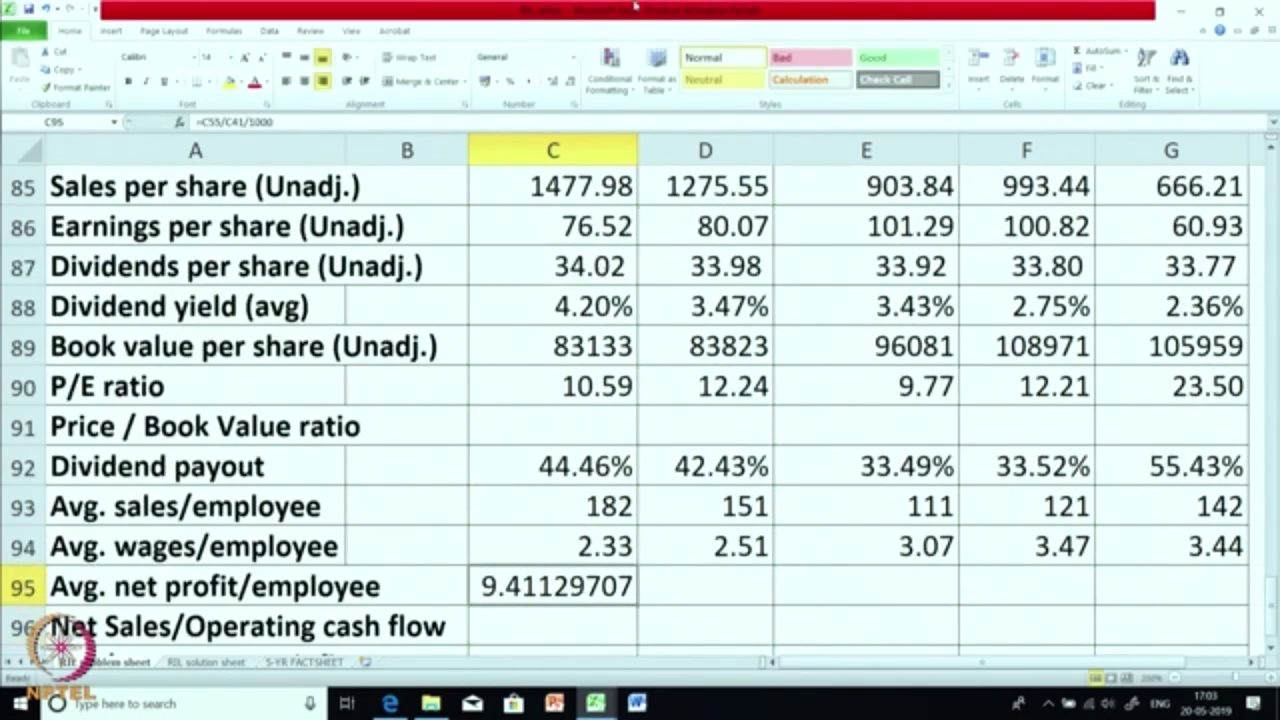
click(569, 82)
double_click(569, 82)
click(569, 82)
click(569, 82)
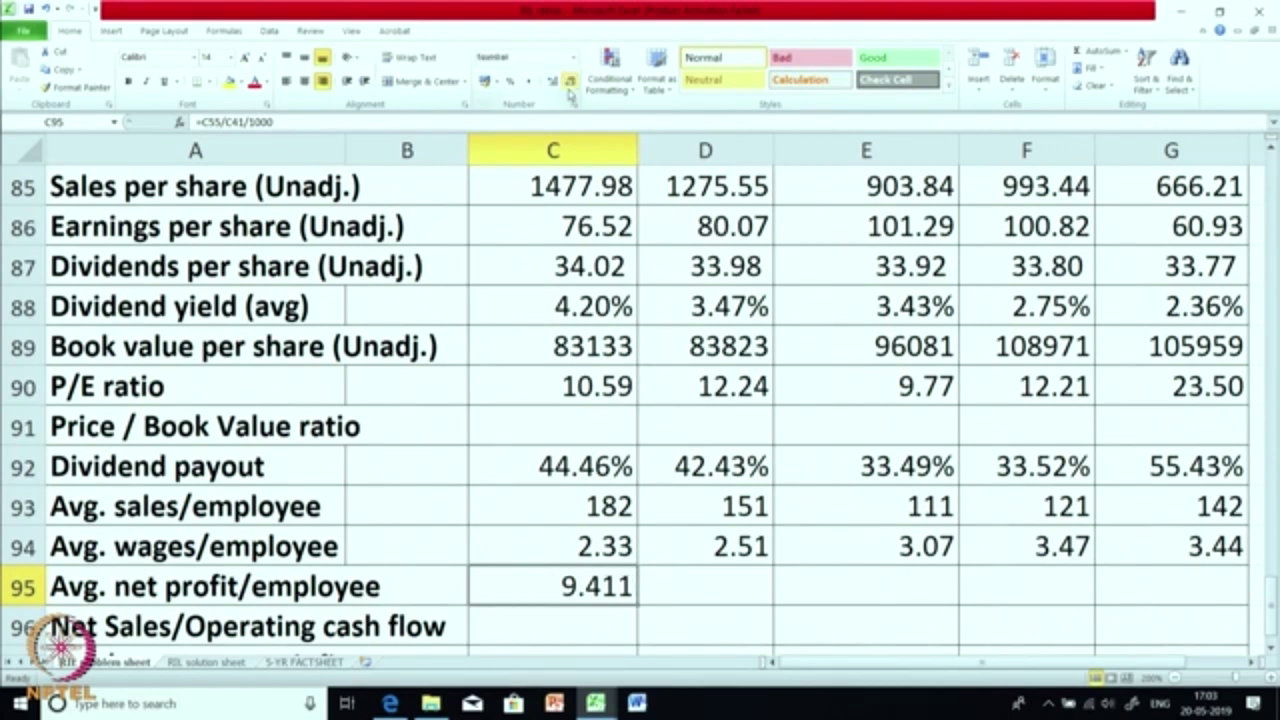
click(569, 82)
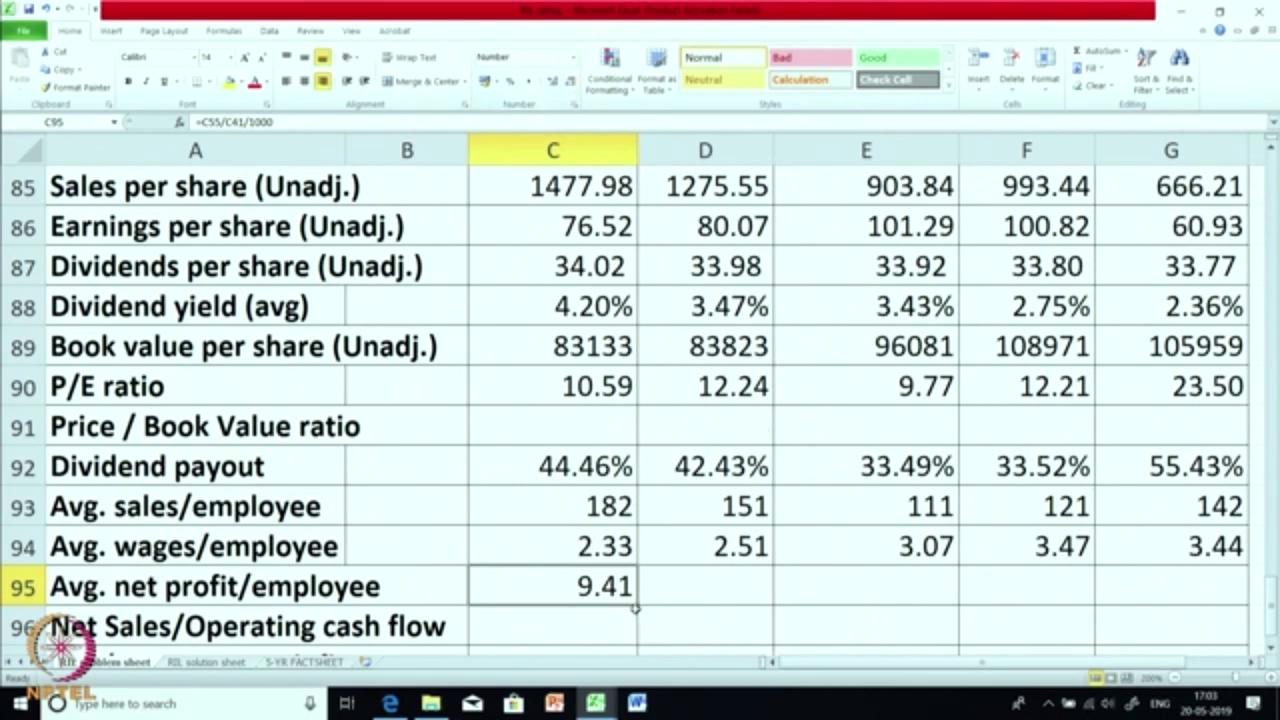
drag(636, 605, 1180, 606)
click(964, 512)
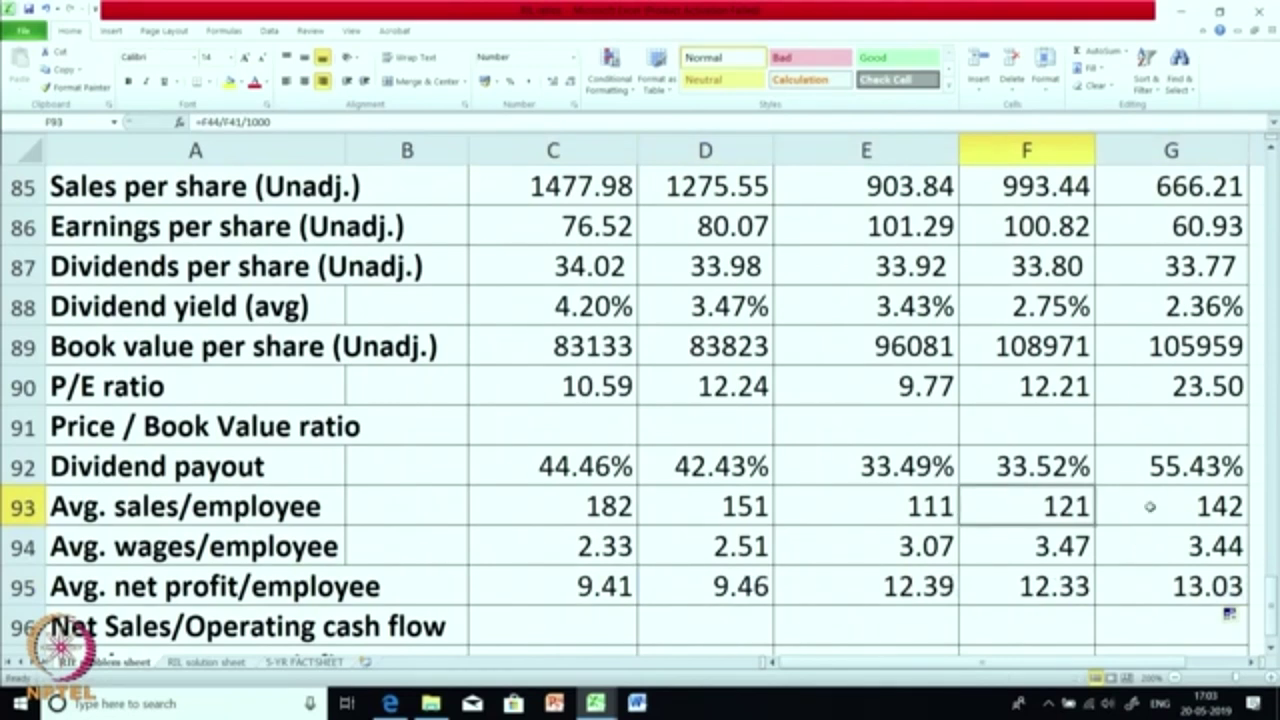
Calculate the Mar-14 net sales to operating cash flow ratio in C96 with the formula =C44/C74
scroll(1025, 518, down, 1)
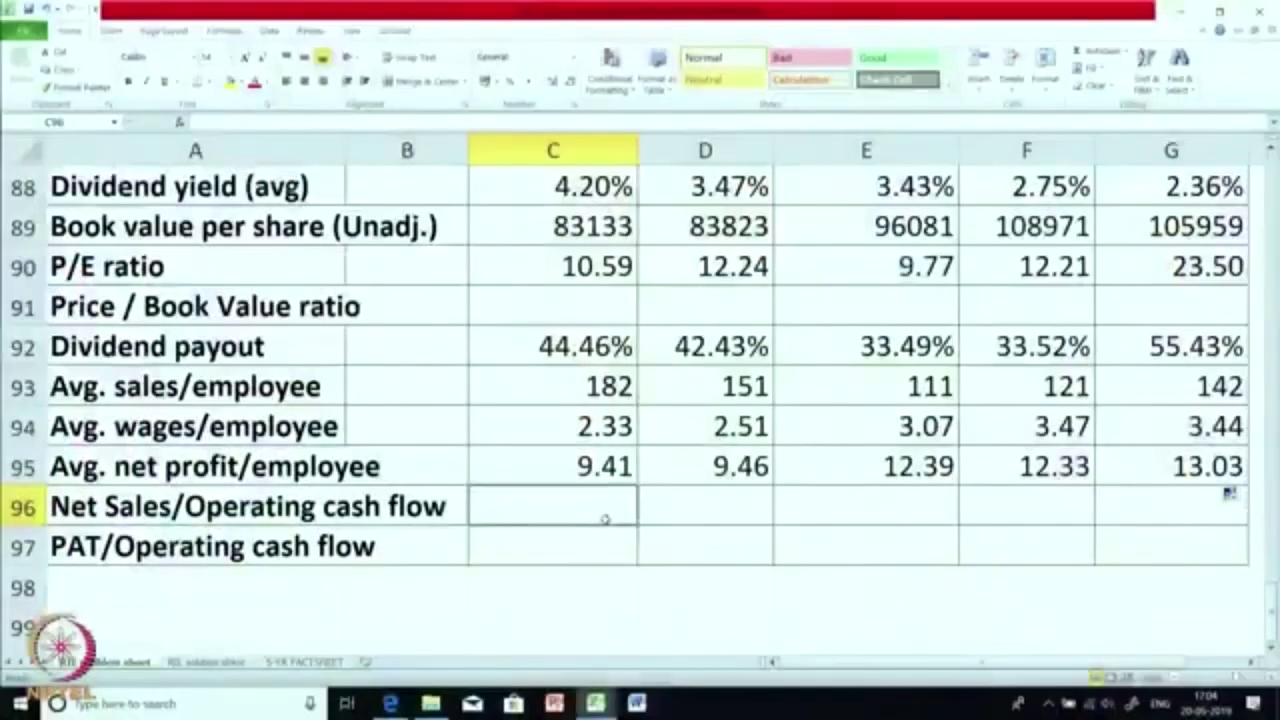
text(=)
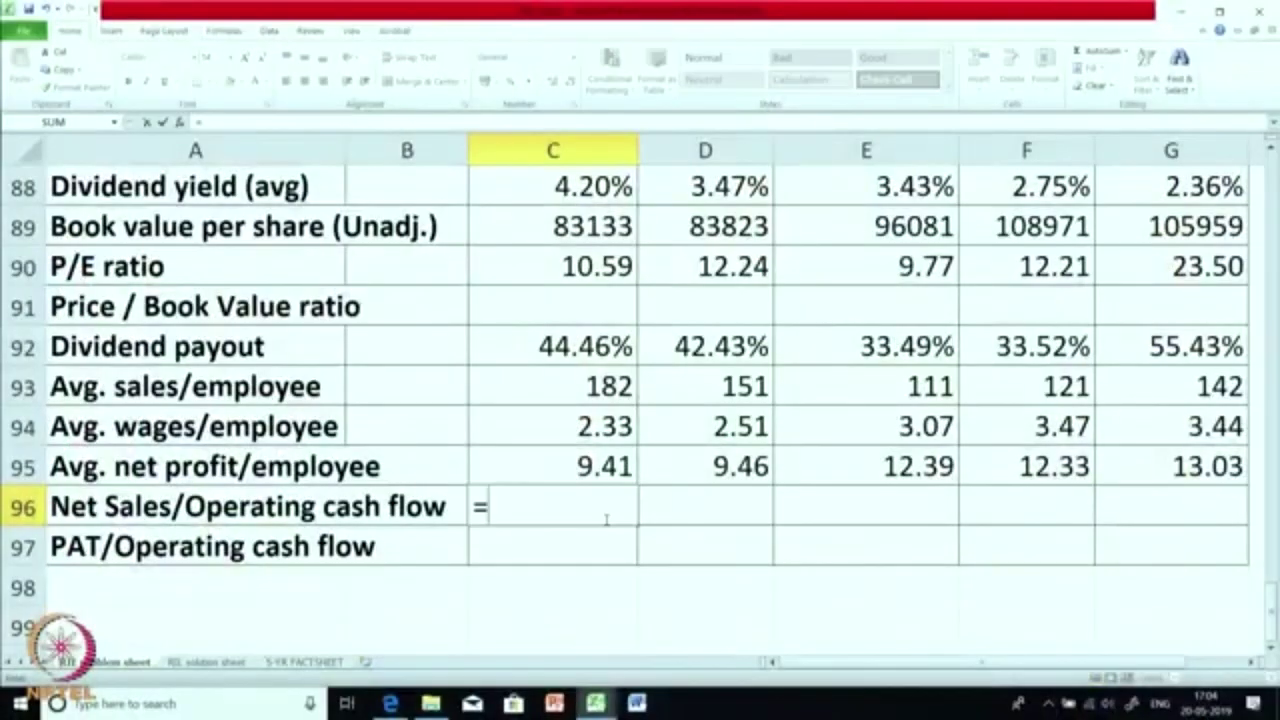
scroll(520, 495, up, 9)
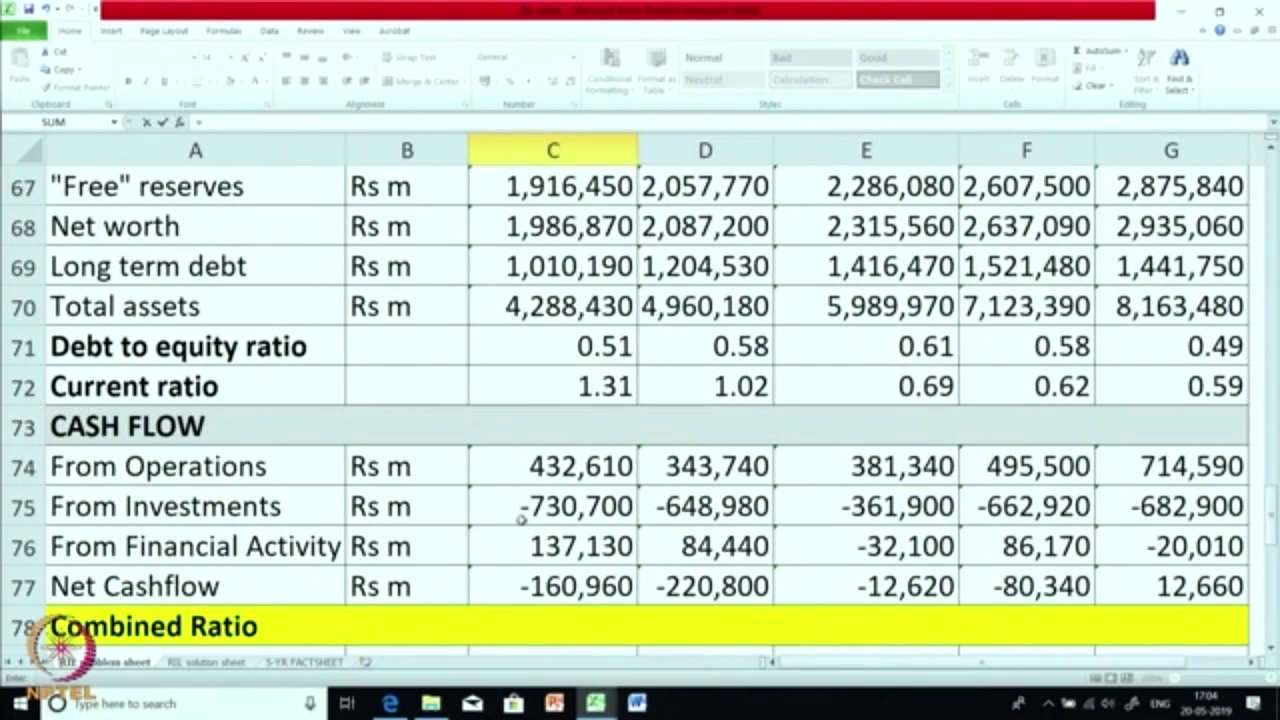
scroll(520, 516, up, 5)
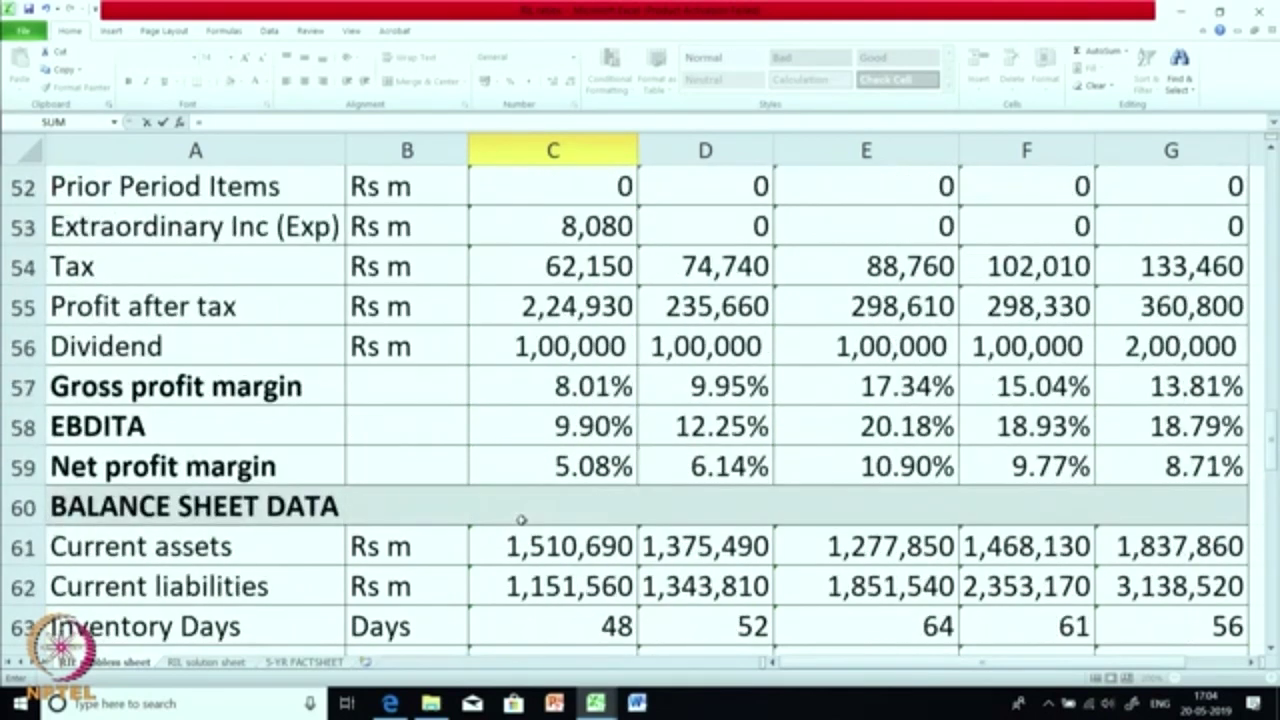
scroll(520, 518, up, 2)
click(563, 347)
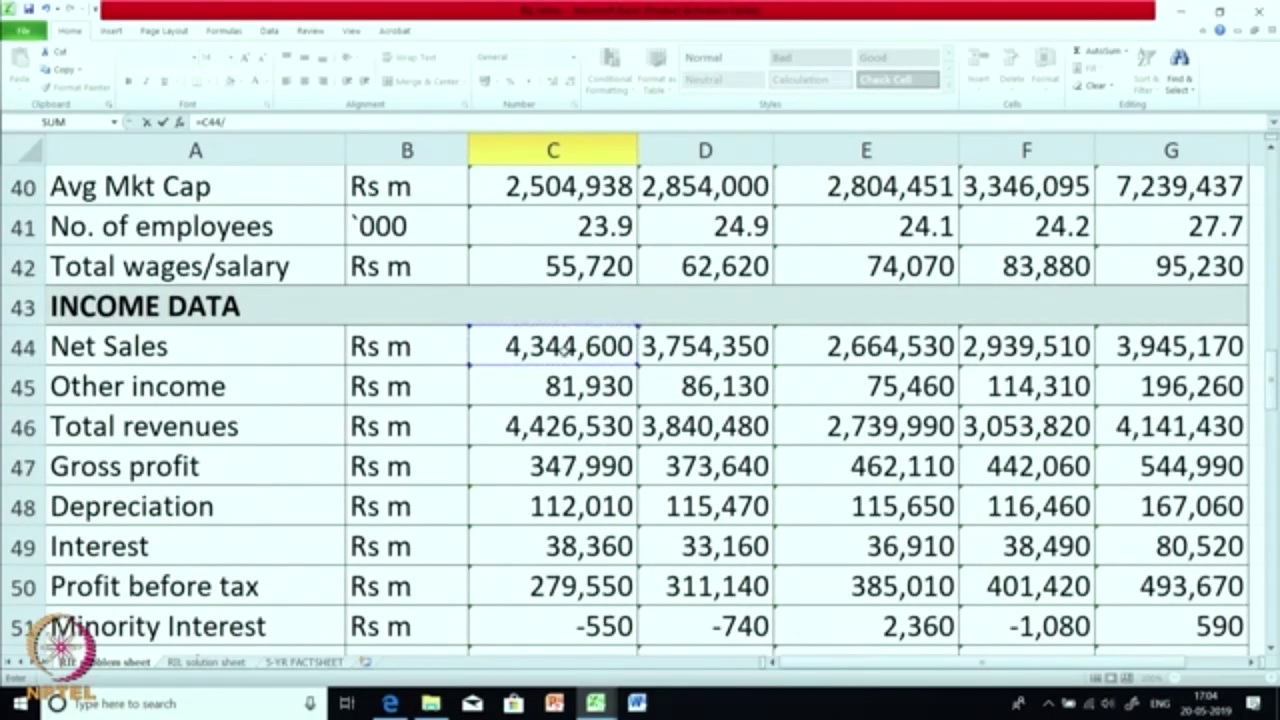
scroll(563, 347, down, 8)
click(584, 350)
key(Return)
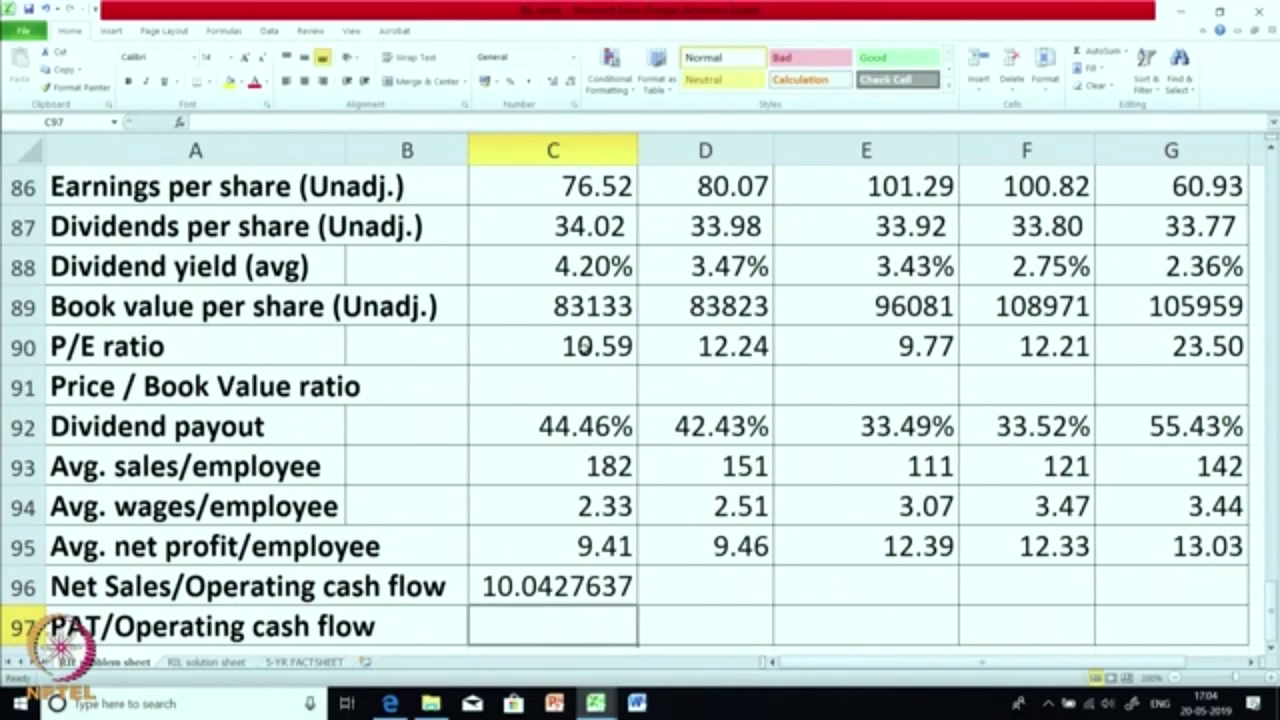
Show the net sales to operating cash flow ratio in C96 with two decimals and fill it across to G96
click(598, 578)
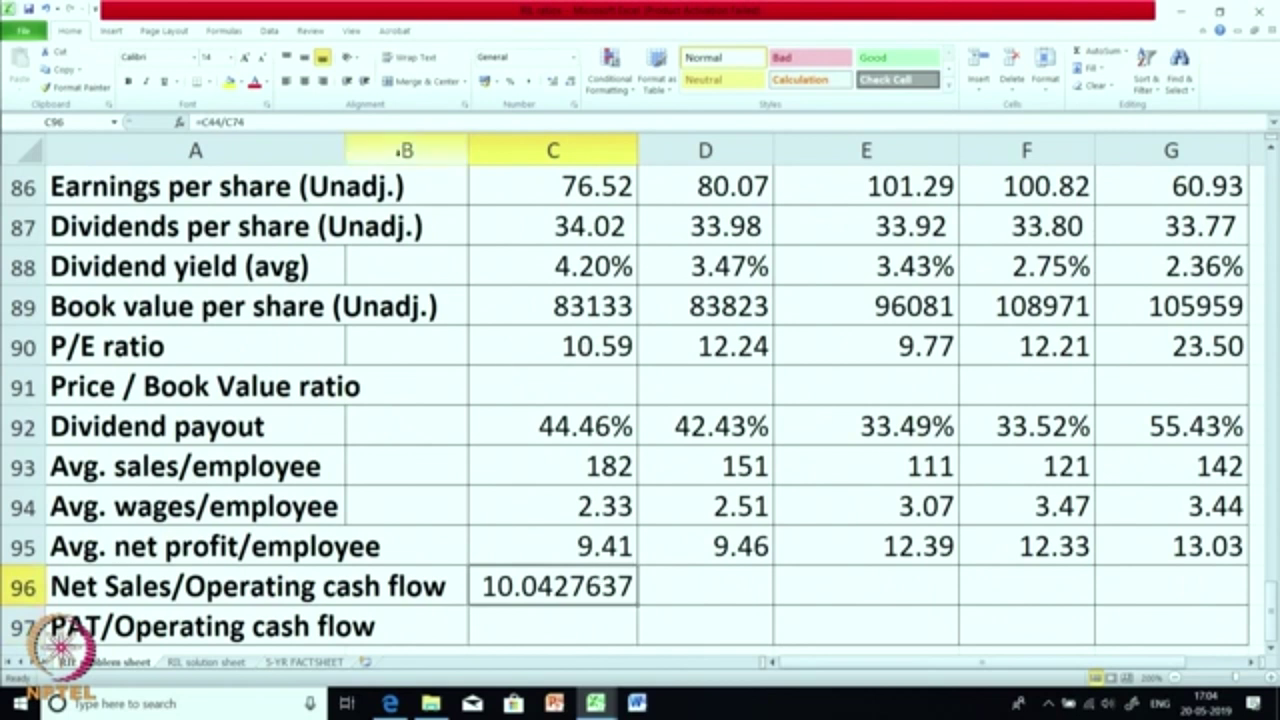
click(567, 80)
click(567, 80)
click(567, 80)
click(567, 80)
click(567, 80)
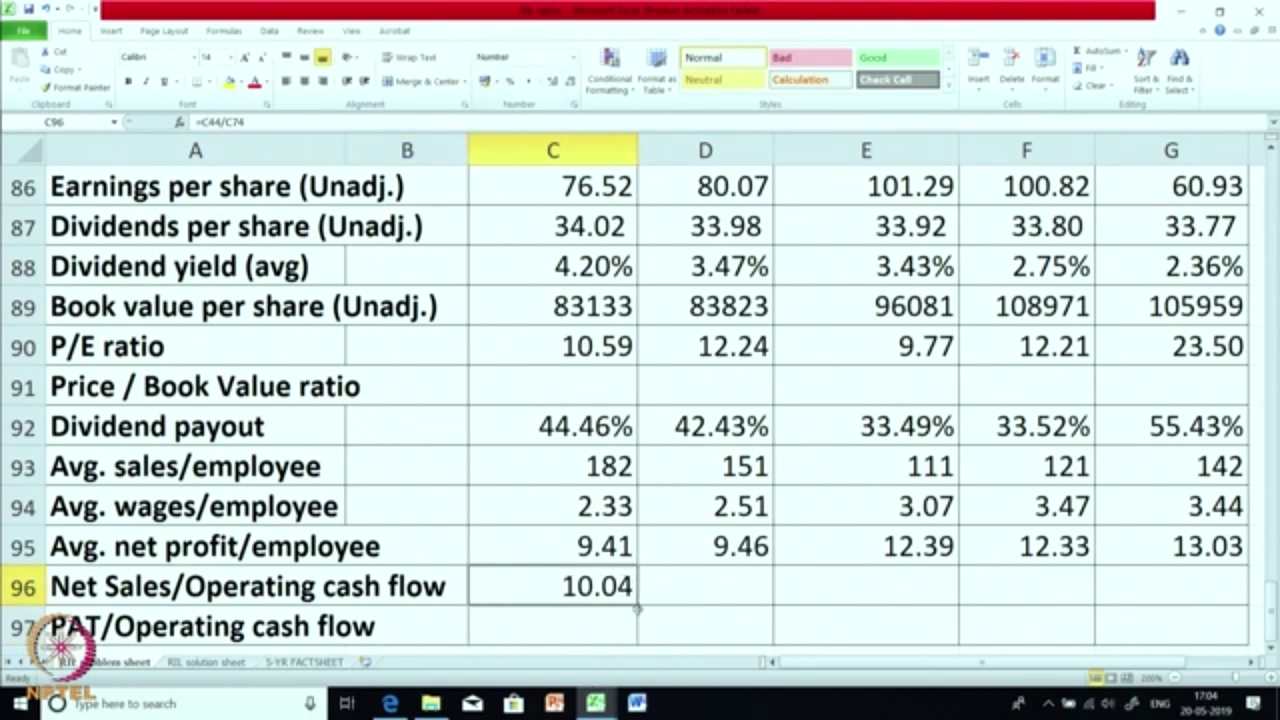
drag(637, 606, 1180, 594)
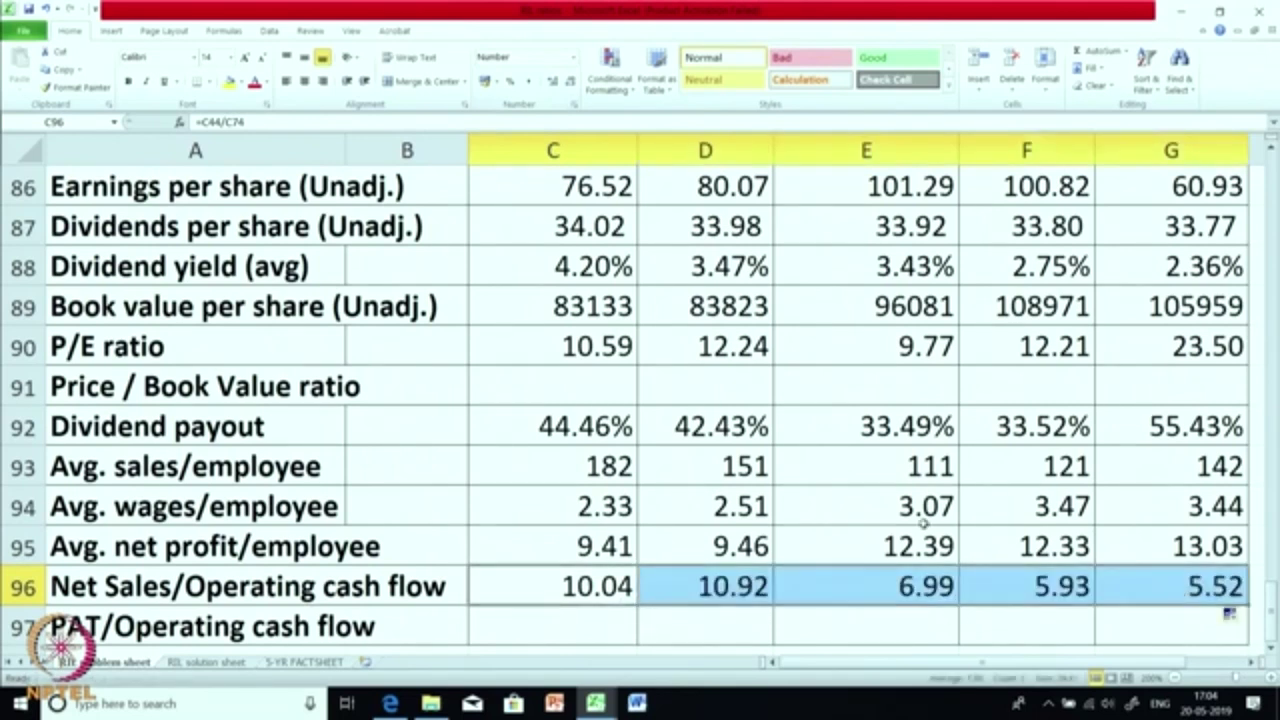
click(923, 524)
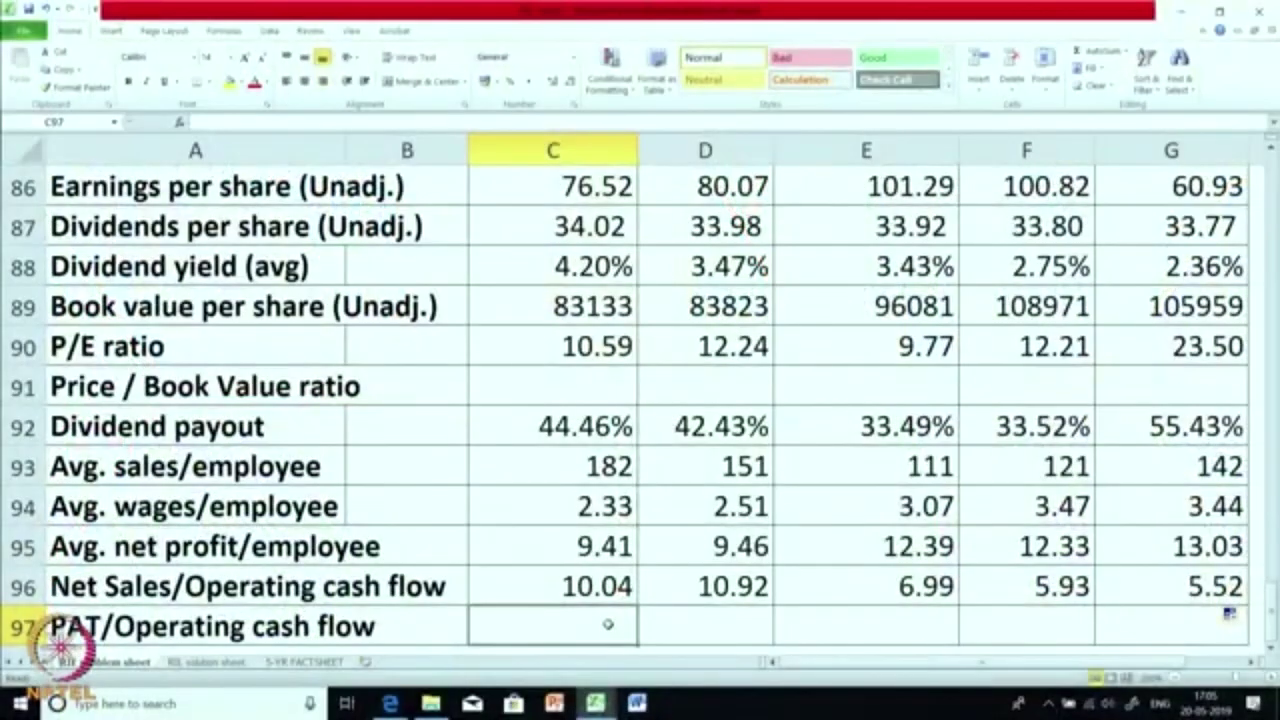
Calculate the Mar-14 PAT to operating cash flow ratio in C97 with the formula =C55/C74
text(=)
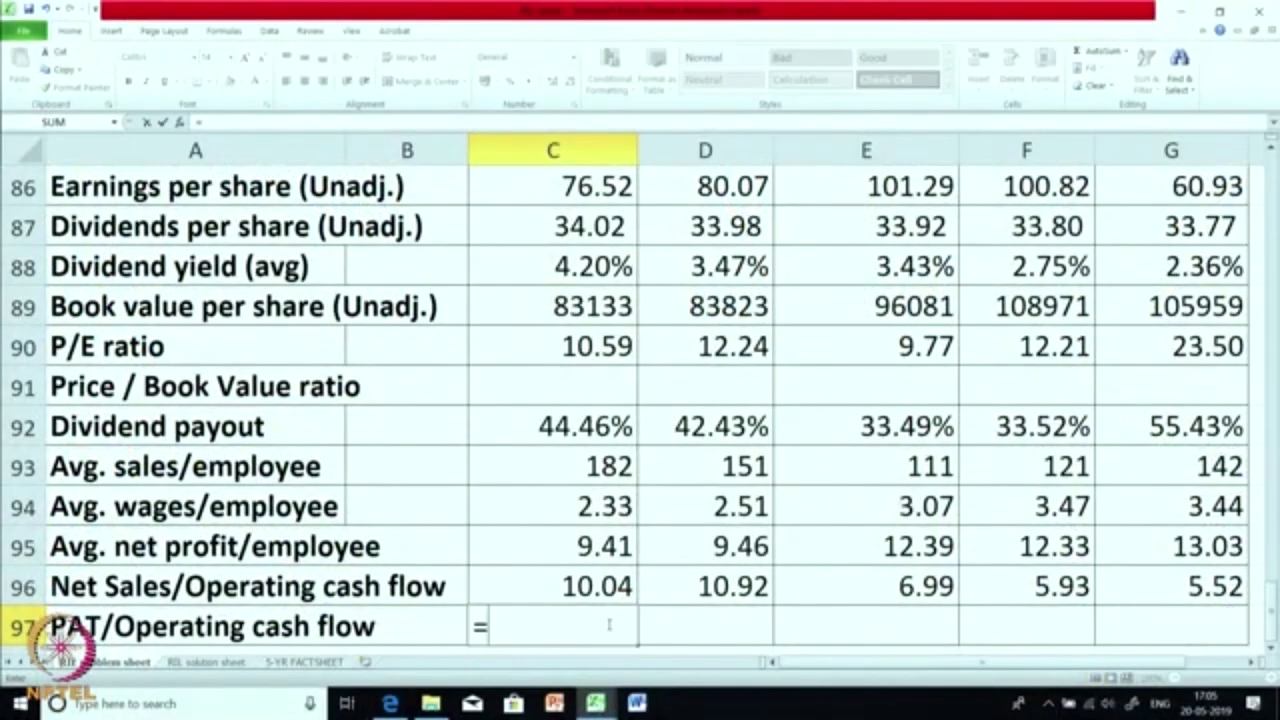
scroll(609, 624, up, 7)
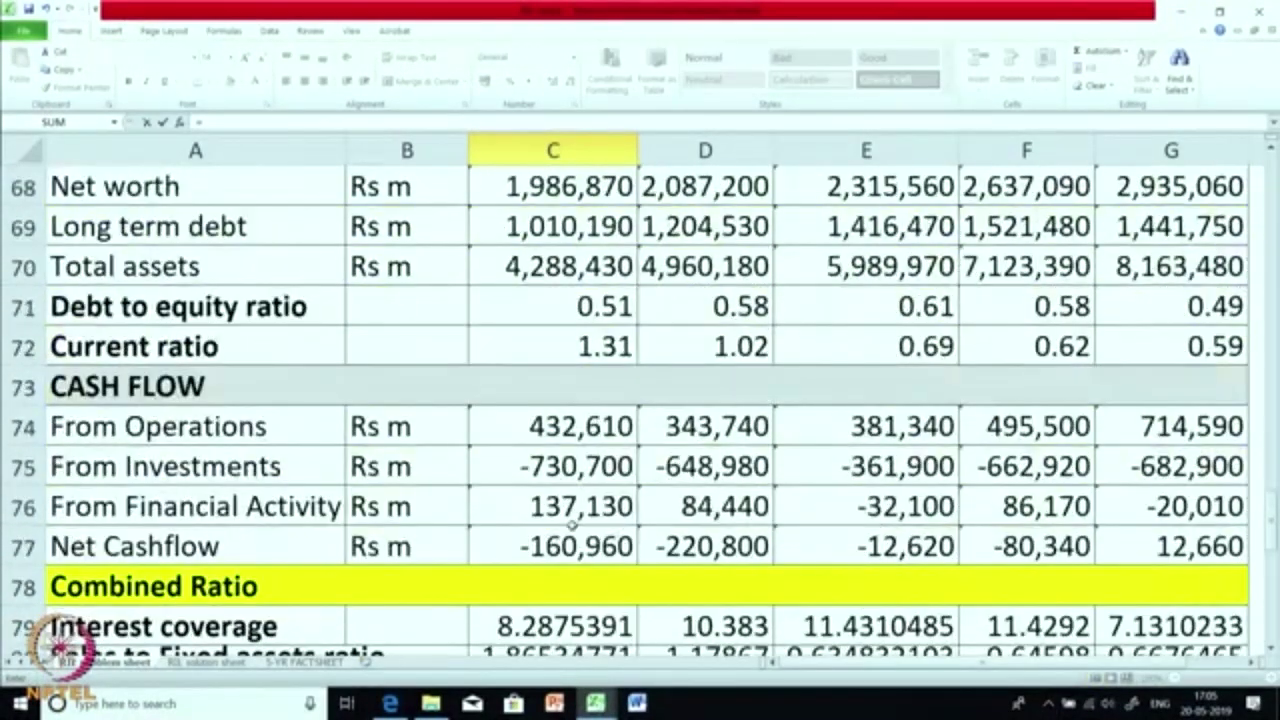
scroll(572, 525, up, 3)
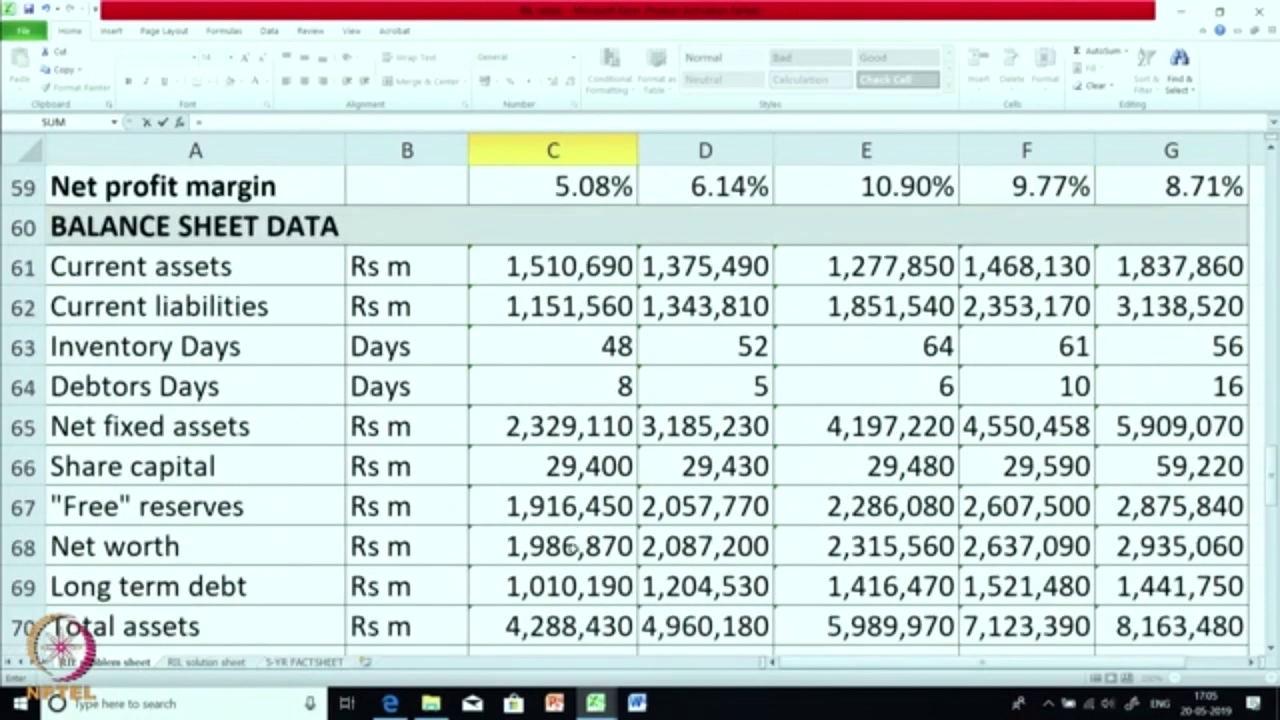
scroll(572, 547, up, 1)
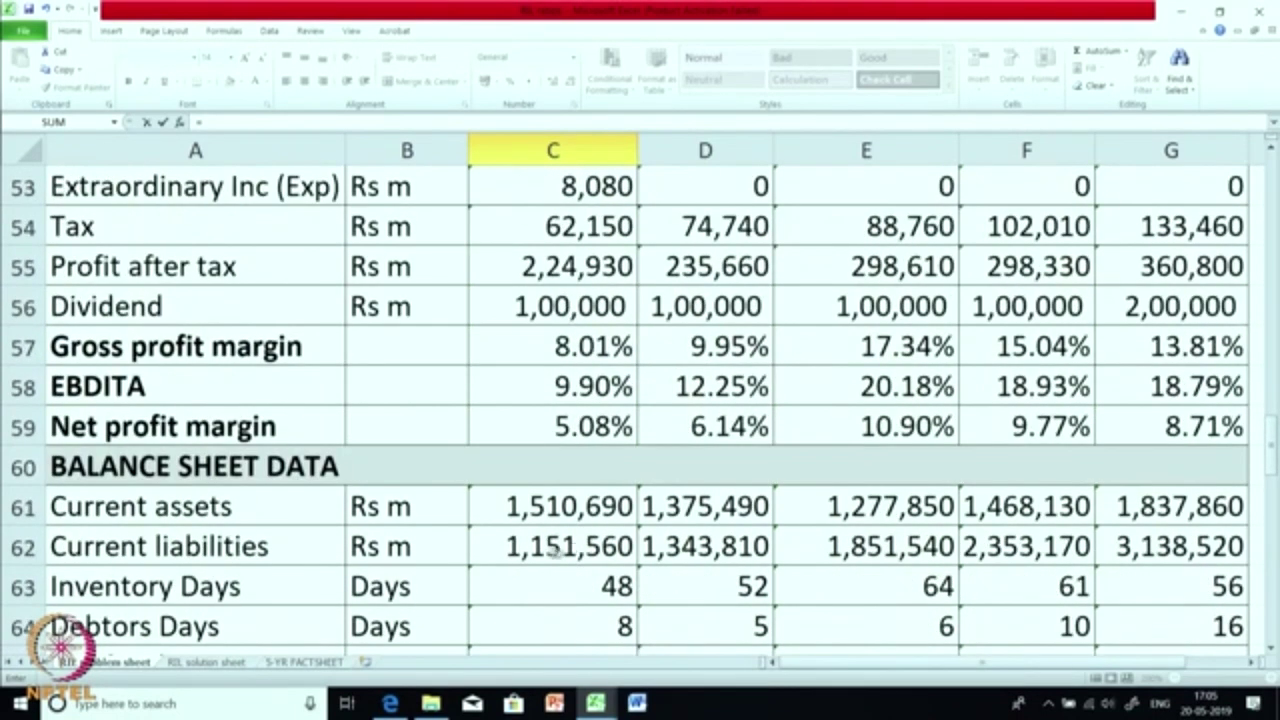
click(577, 421)
click(557, 273)
scroll(557, 273, down, 7)
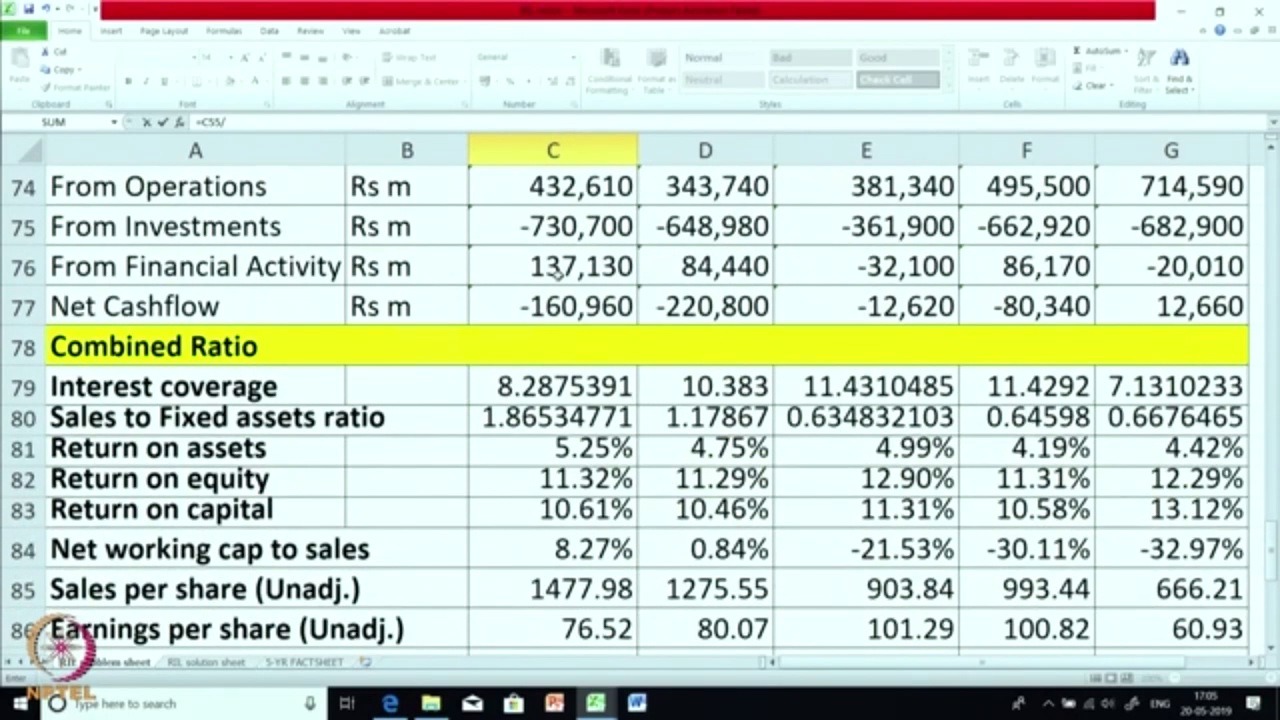
scroll(557, 272, up, 2)
click(563, 428)
key(Return)
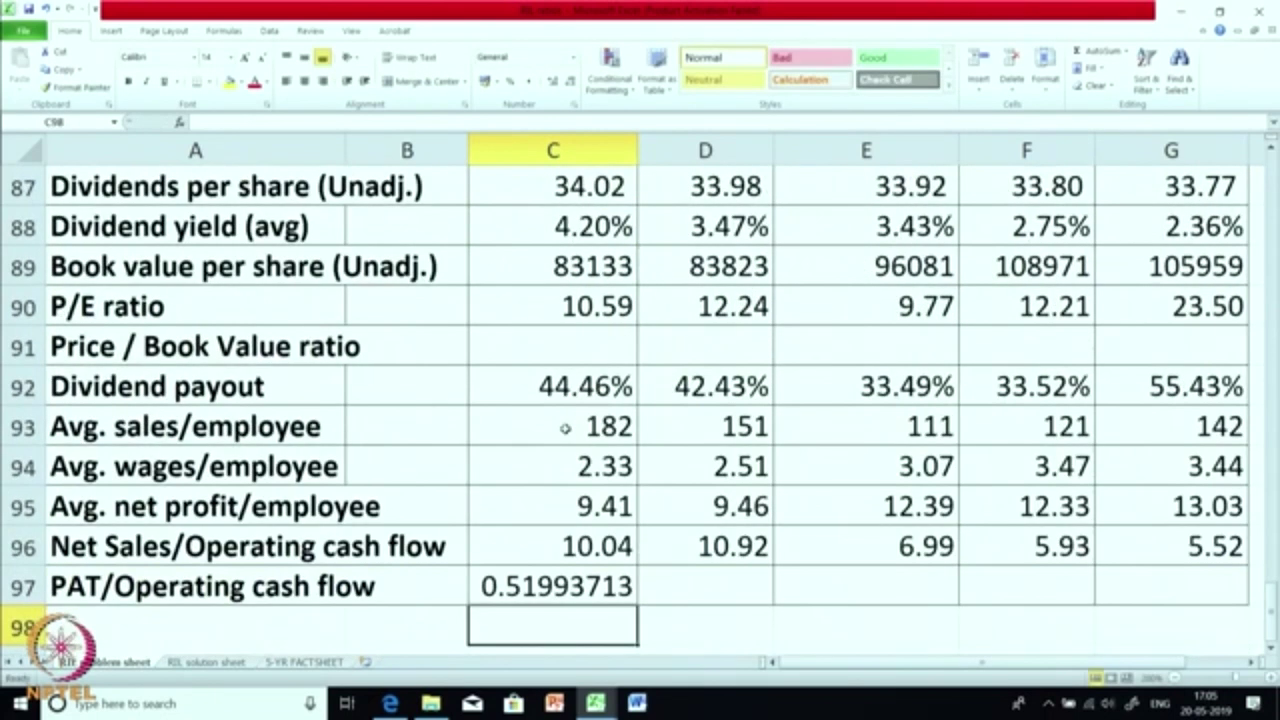
Format the PAT to operating cash flow ratio in C97 as a percentage with two decimals and fill it across to G97
click(587, 592)
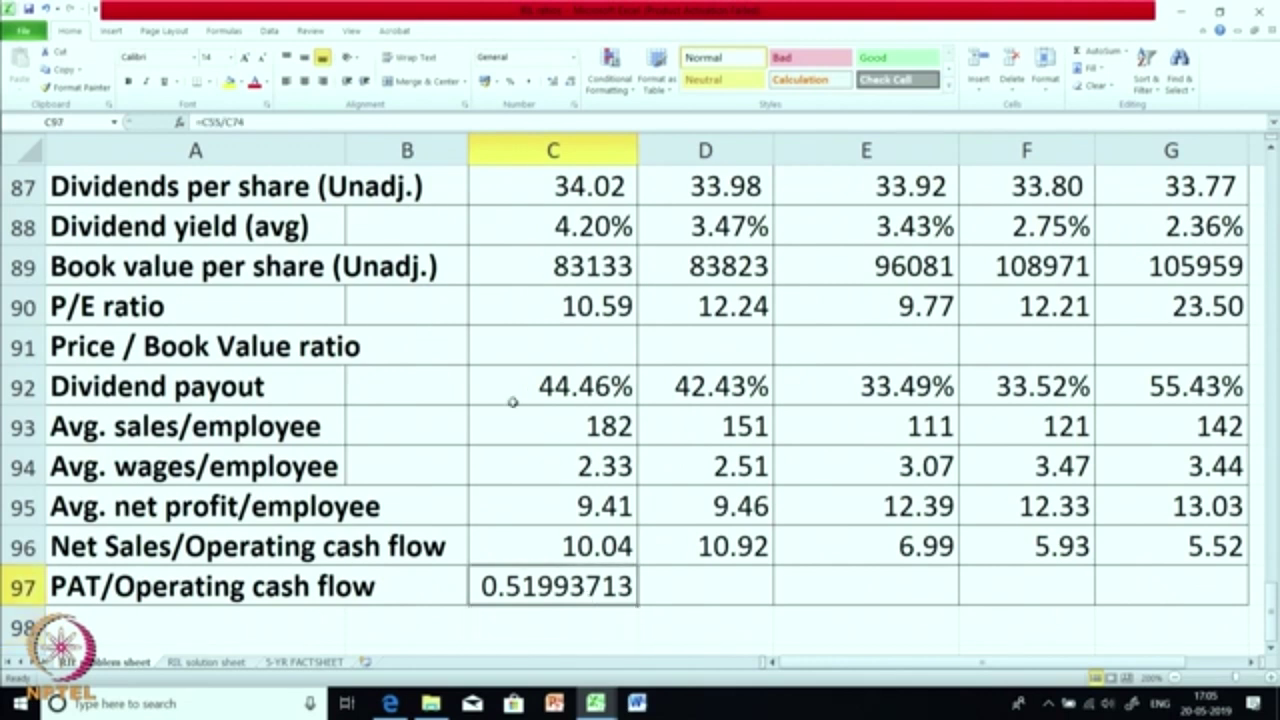
click(510, 81)
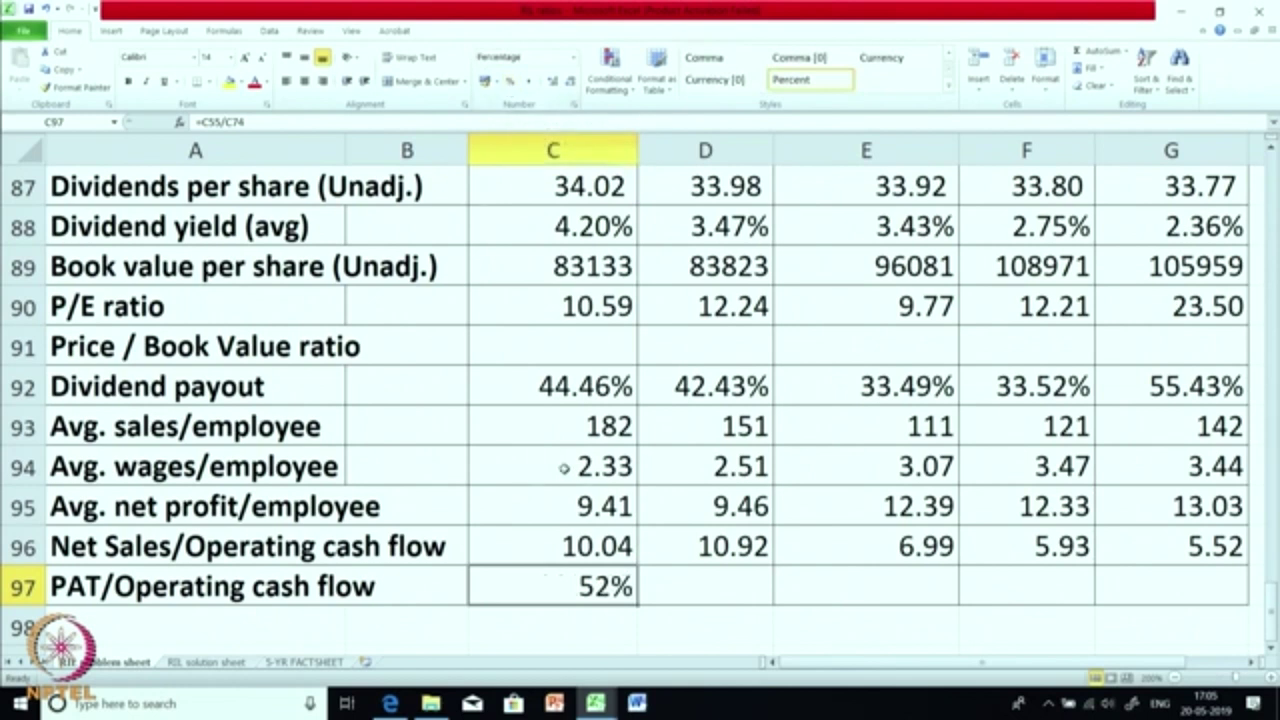
click(550, 82)
click(550, 82)
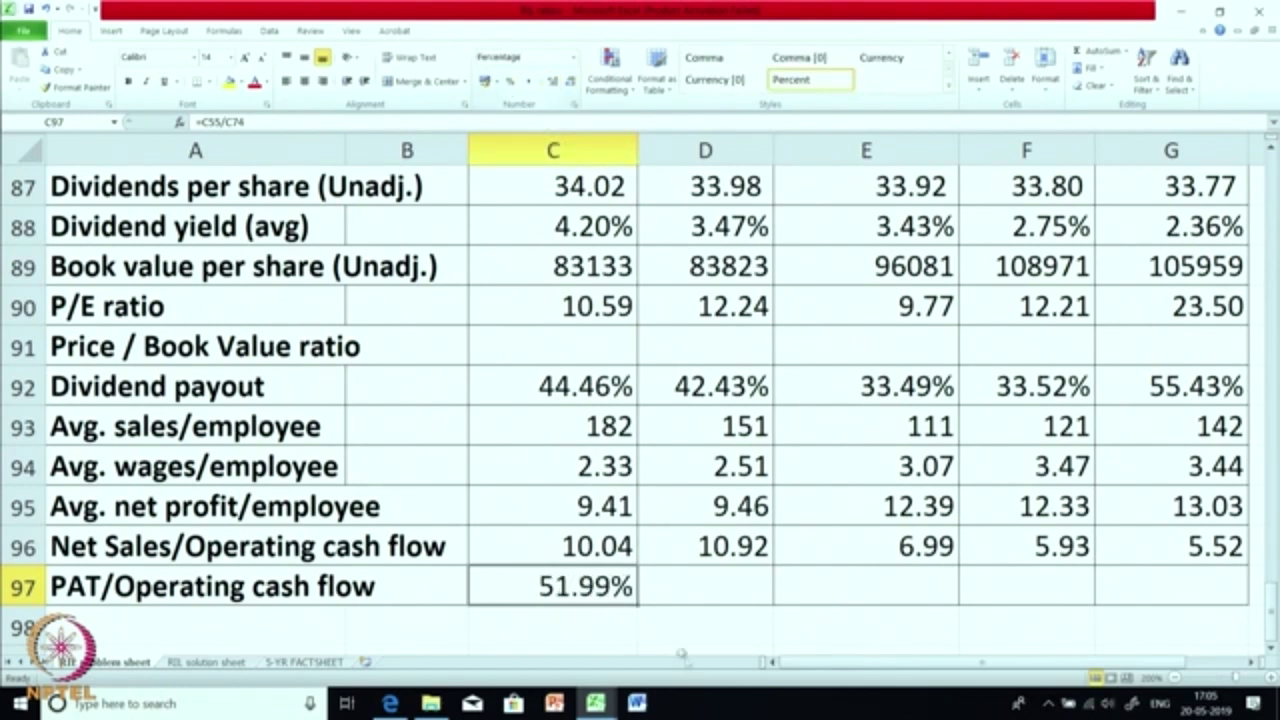
drag(637, 604, 1188, 613)
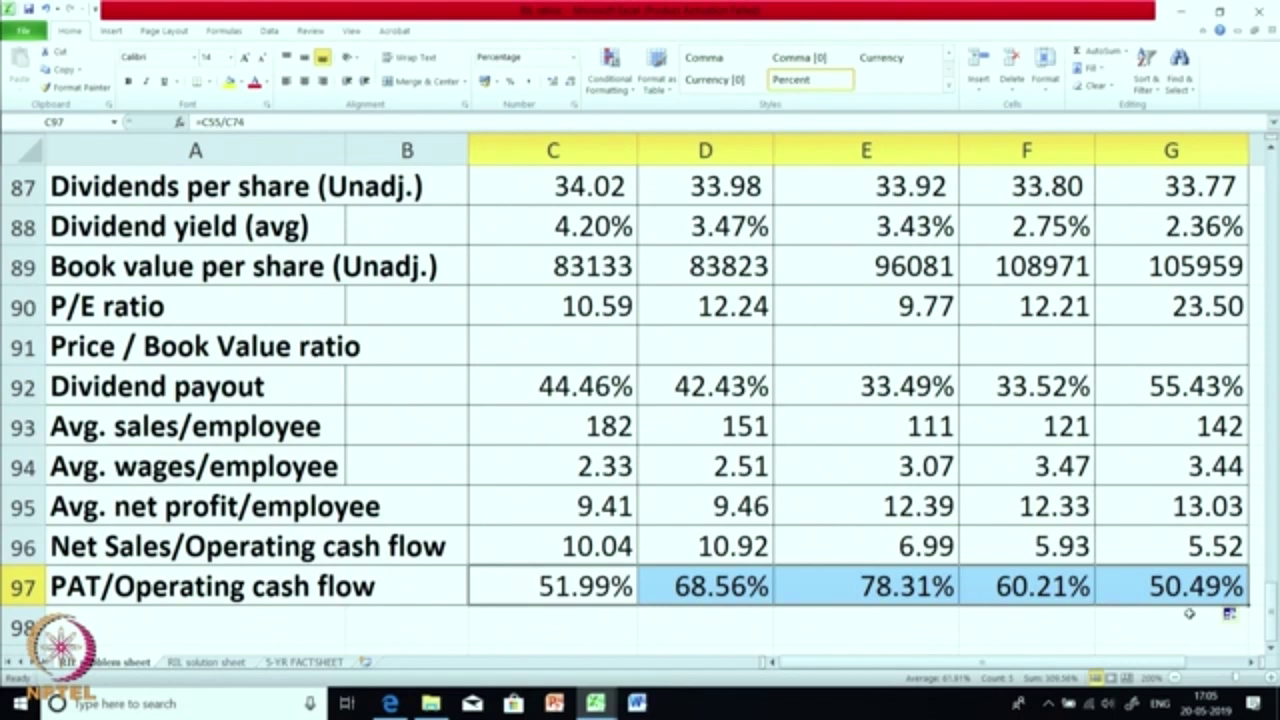
click(860, 582)
click(1179, 589)
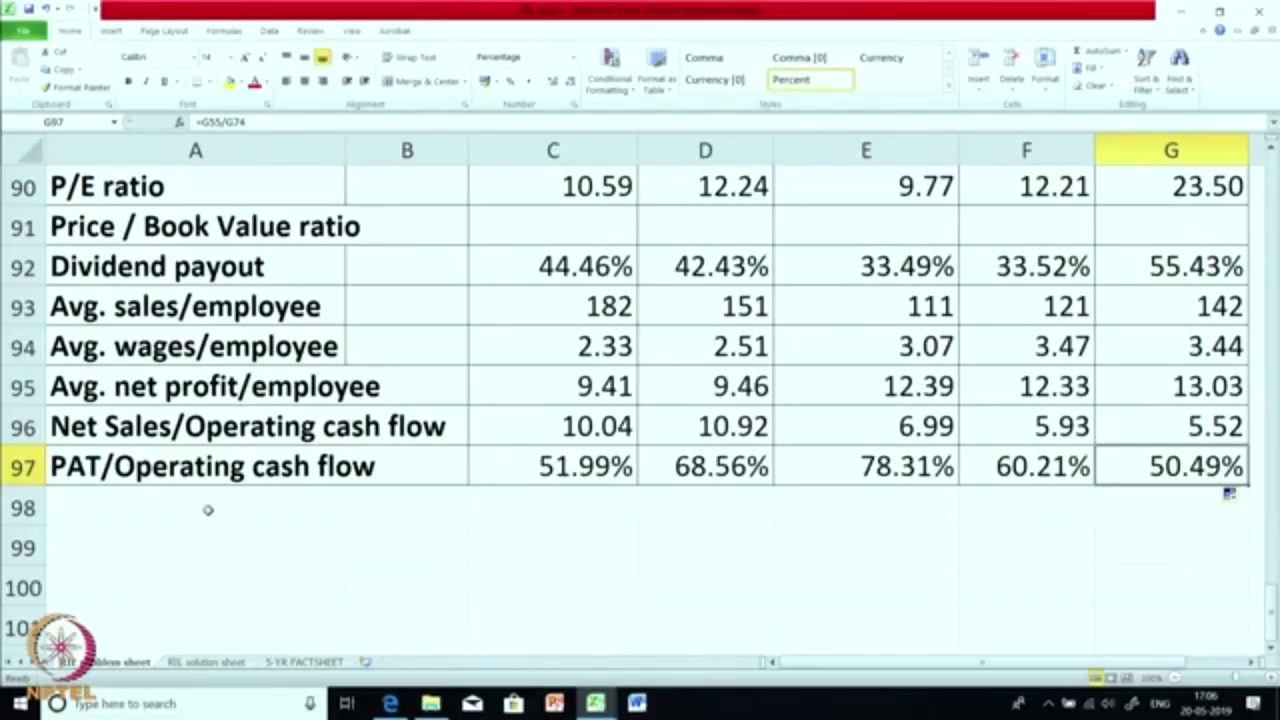
Begin a new ratio label in A98, below PAT/Operating cash flow, with the text "PBDIT/"
click(208, 510)
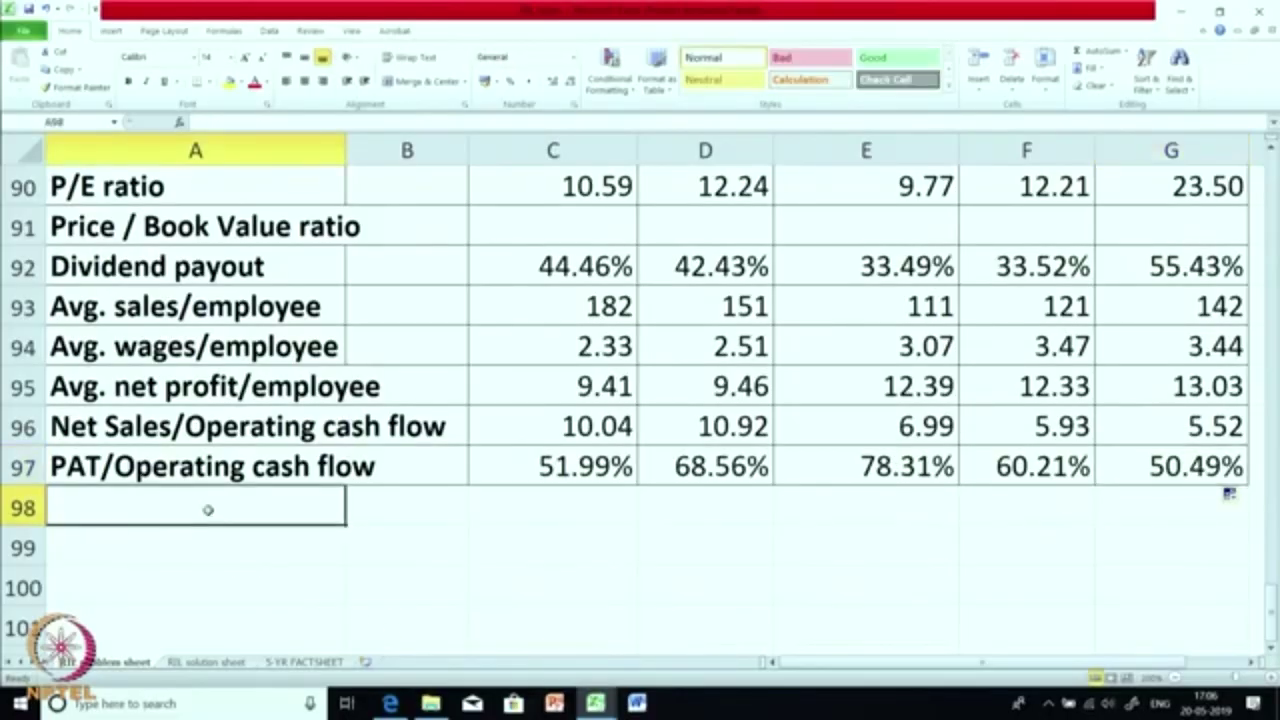
text(p)
key(BackSpace)
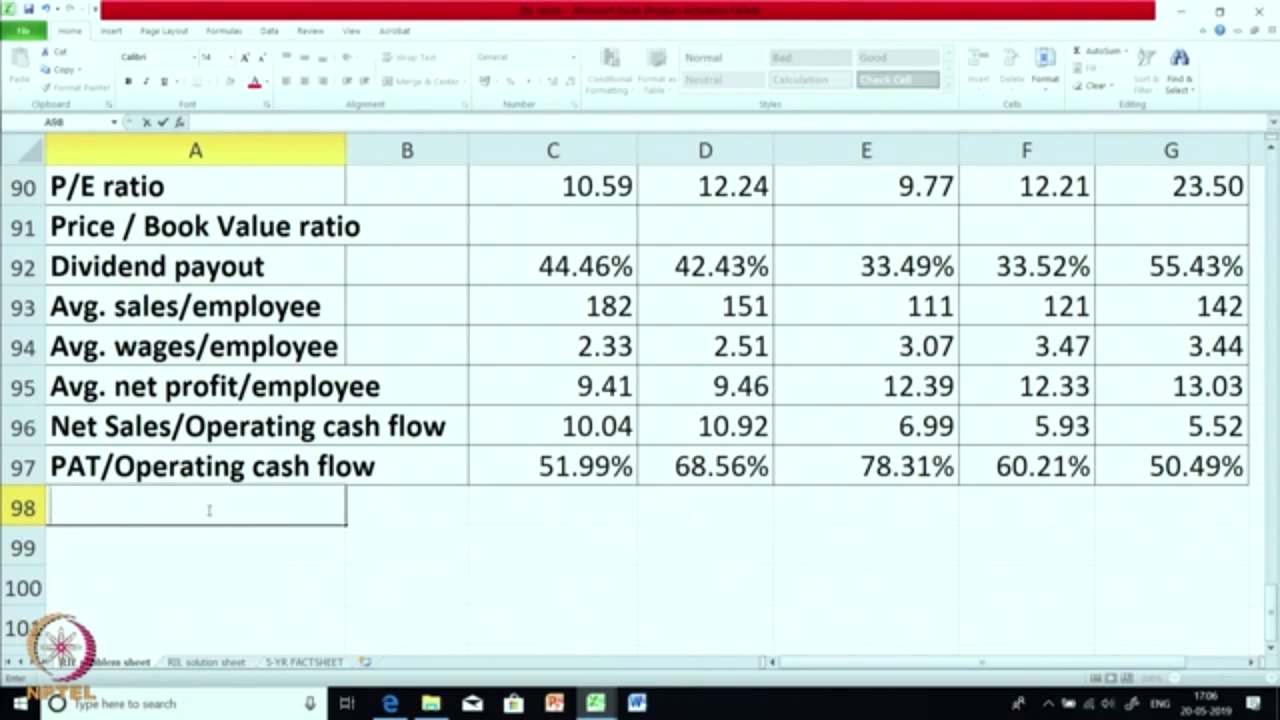
text(pb)
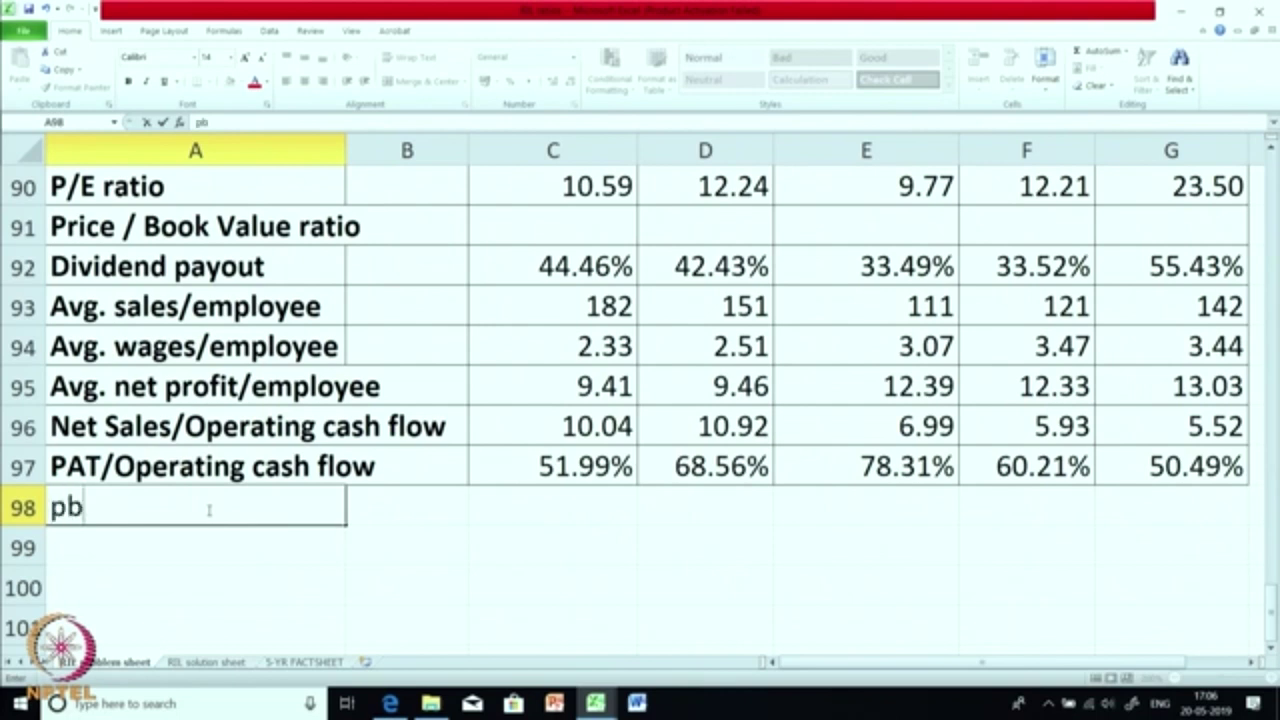
text(dit)
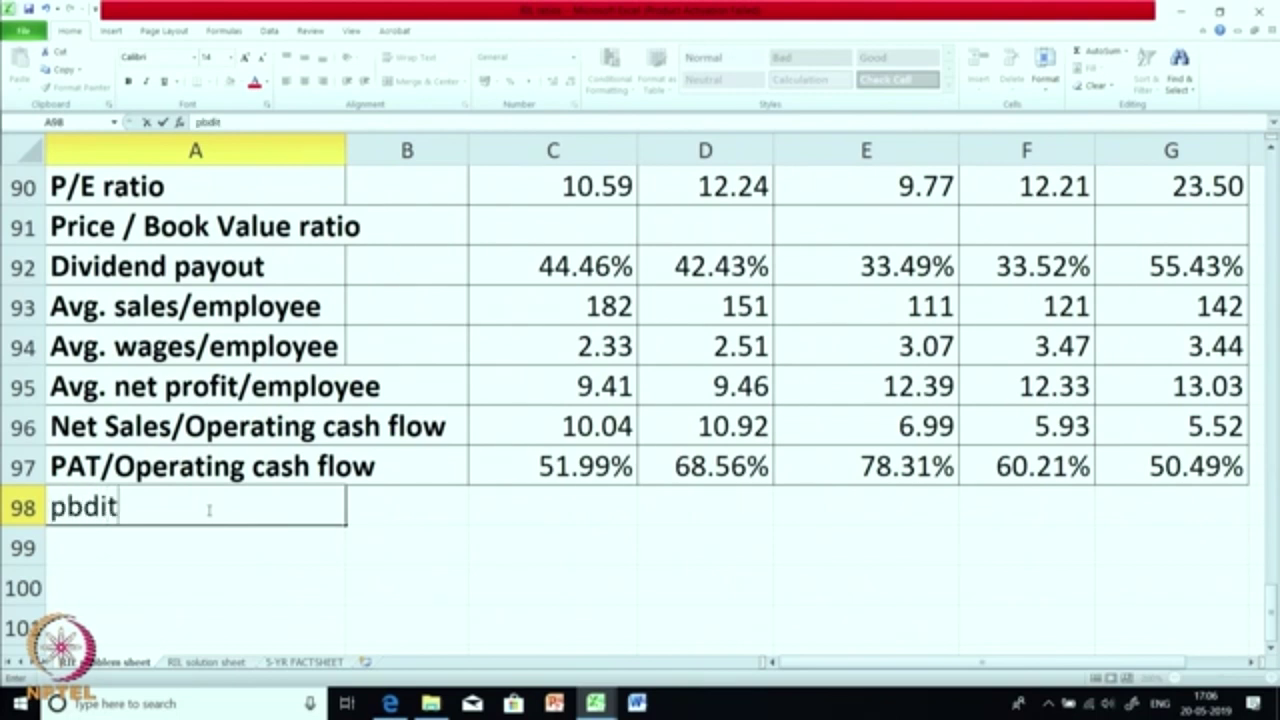
key(BackSpace)
key(BackSpace)
key(BackSpace)
key(BackSpace)
key(BackSpace)
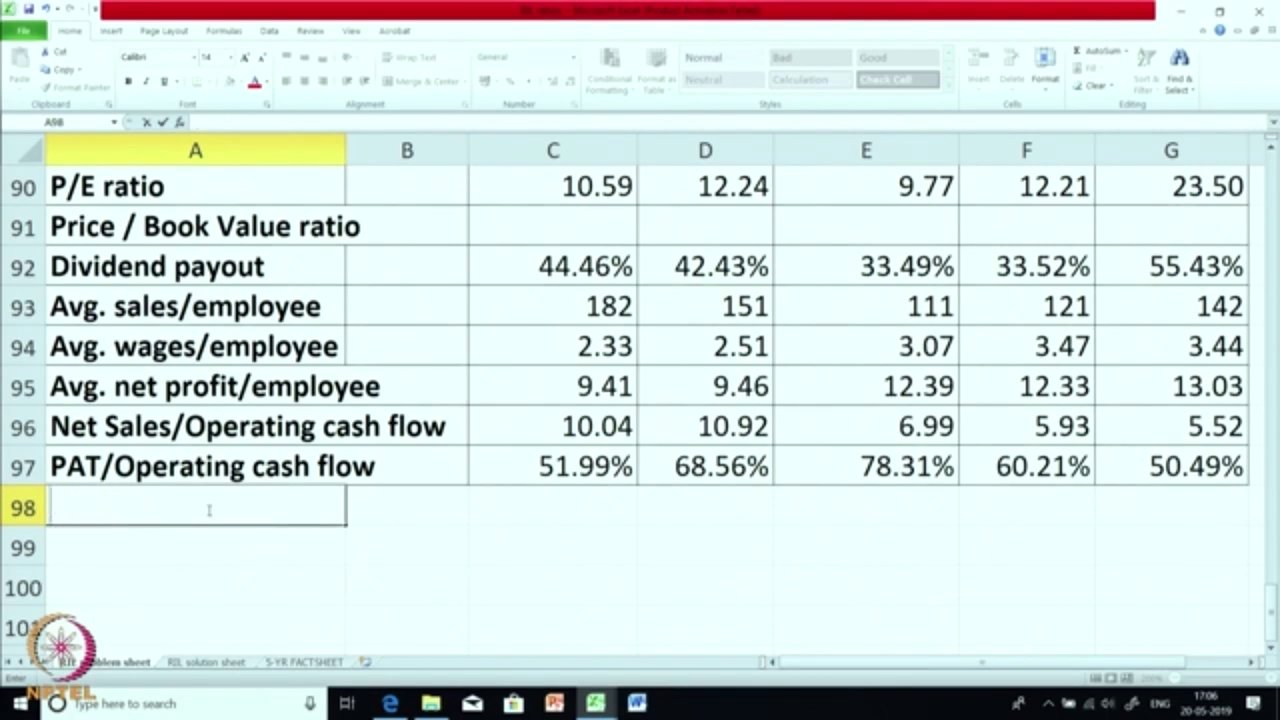
text(PBDIT)
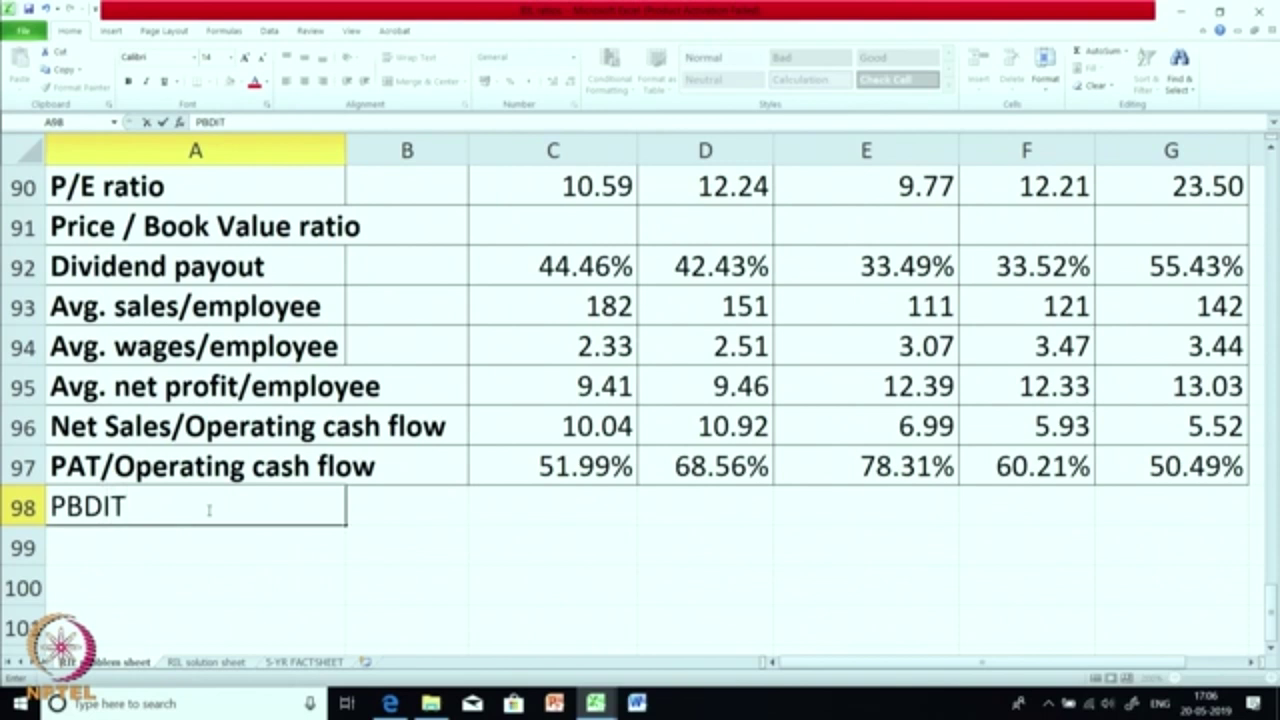
text(/)
Copy the words "Operating cash flow" from the label in A97 and append them to the label in A98
click(120, 464)
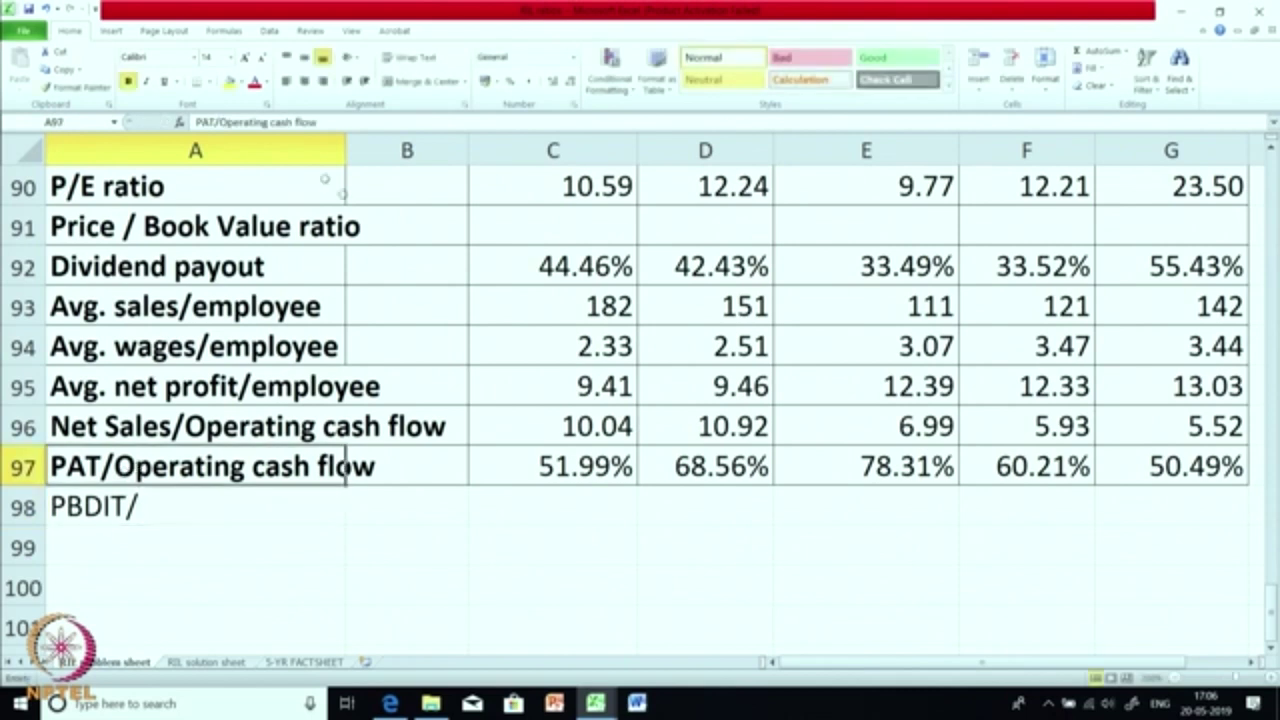
drag(219, 122, 316, 122)
key(ctrl+c)
right_click(299, 124)
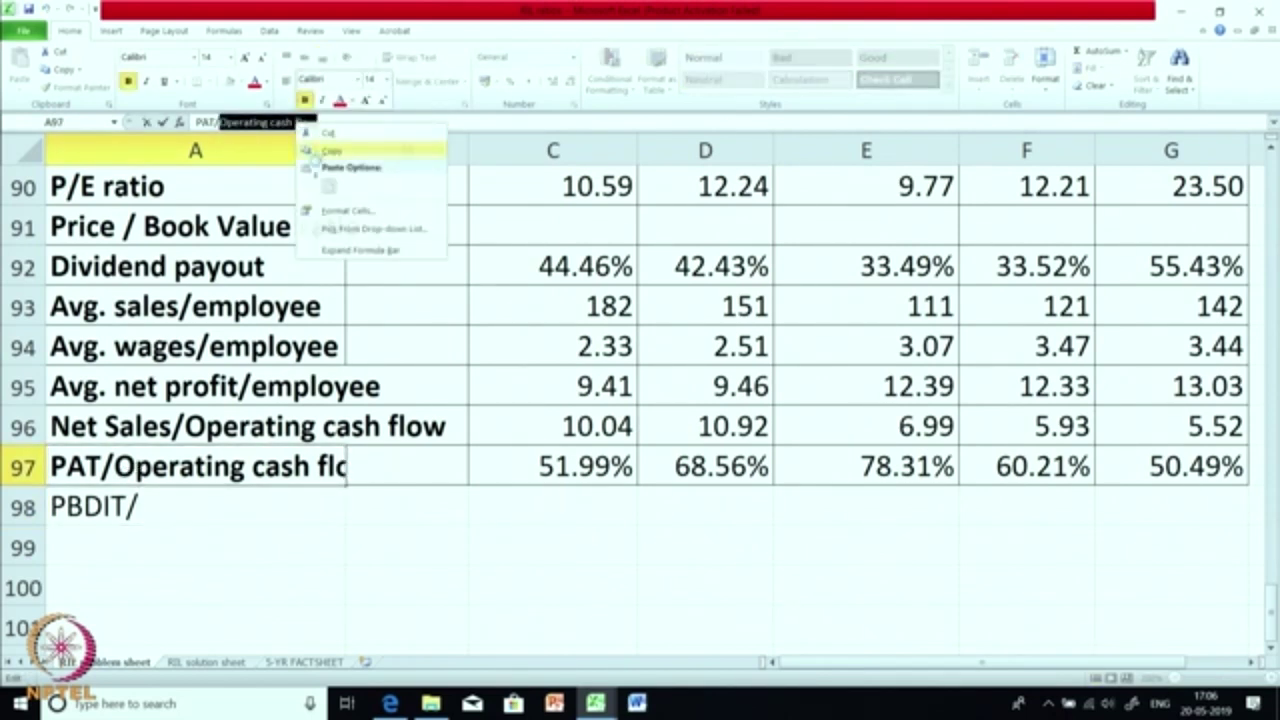
key(Escape)
click(231, 505)
double_click(231, 505)
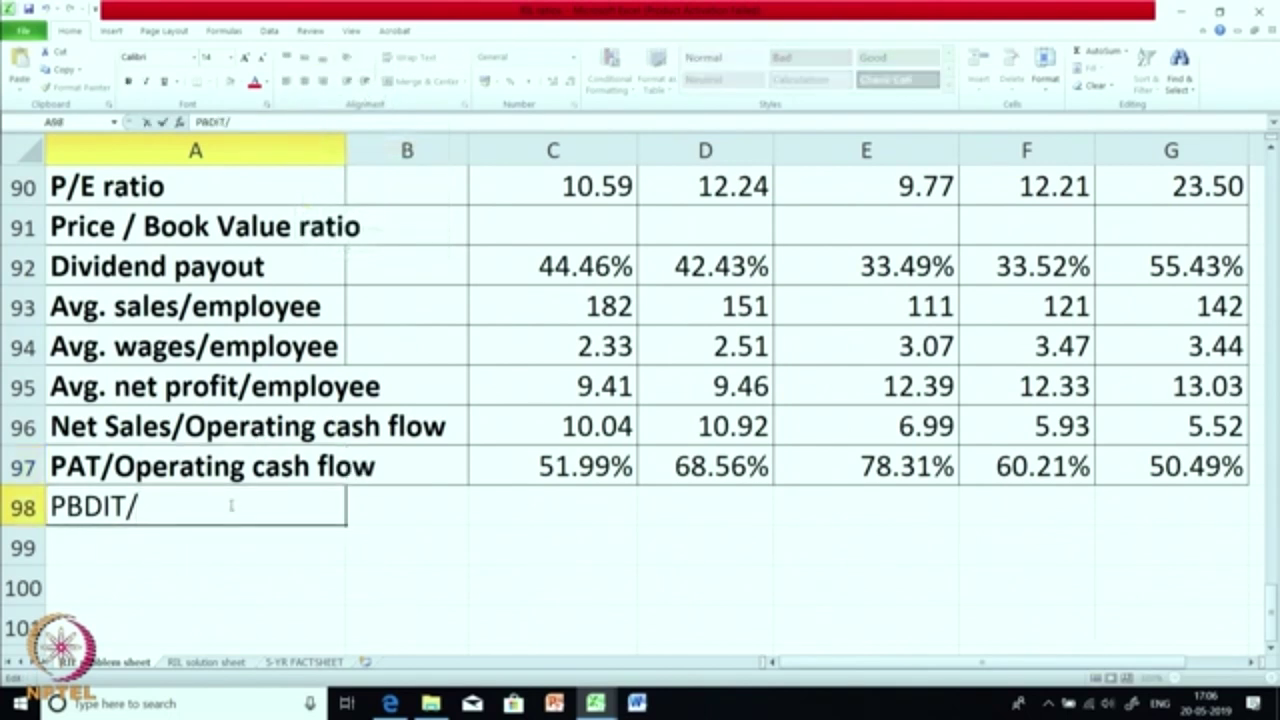
key(ctrl+v)
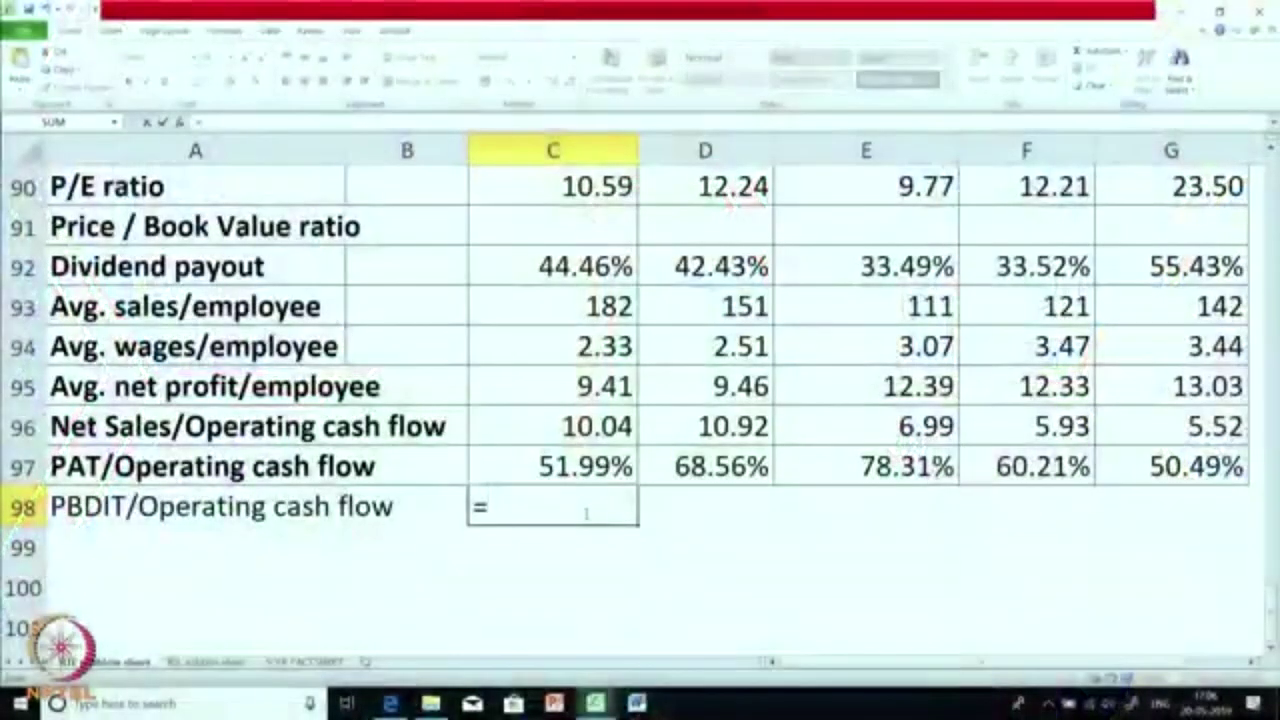
Calculate the Mar-14 PBDIT to operating cash flow ratio in C98 with the formula =(C50+C49+C48)/C74
scroll(600, 480, up, 8)
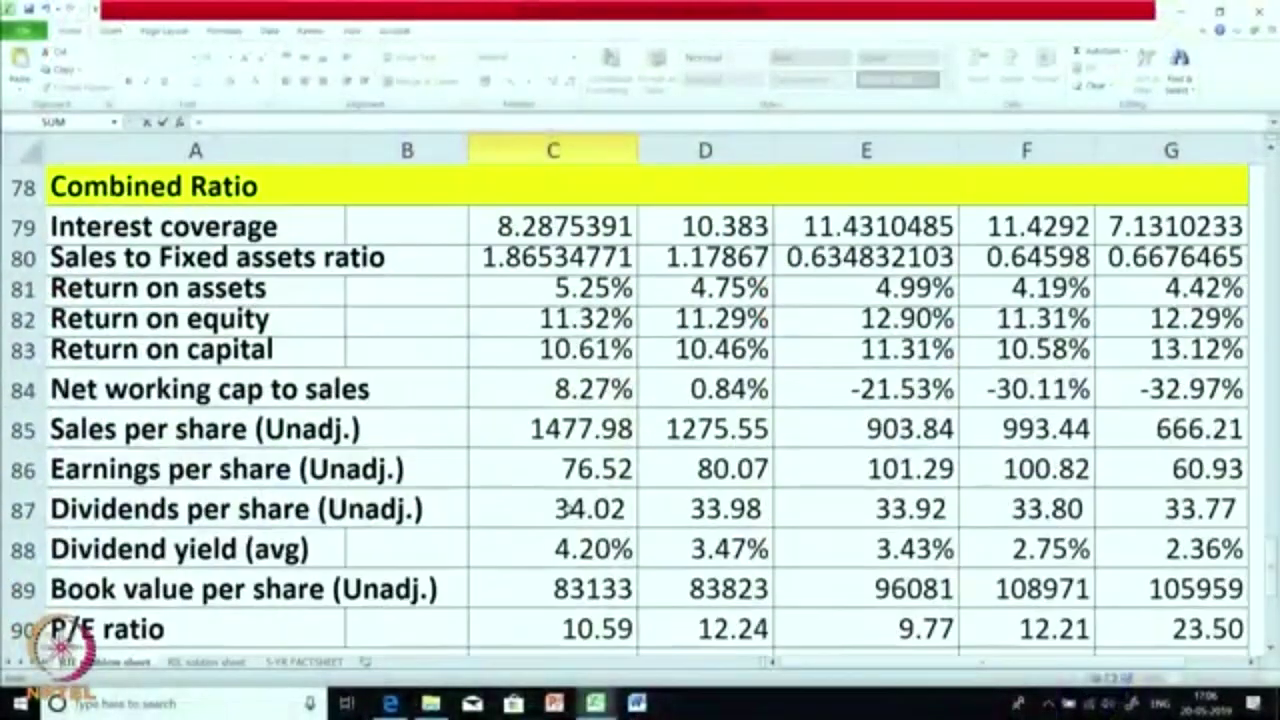
scroll(615, 453, up, 4)
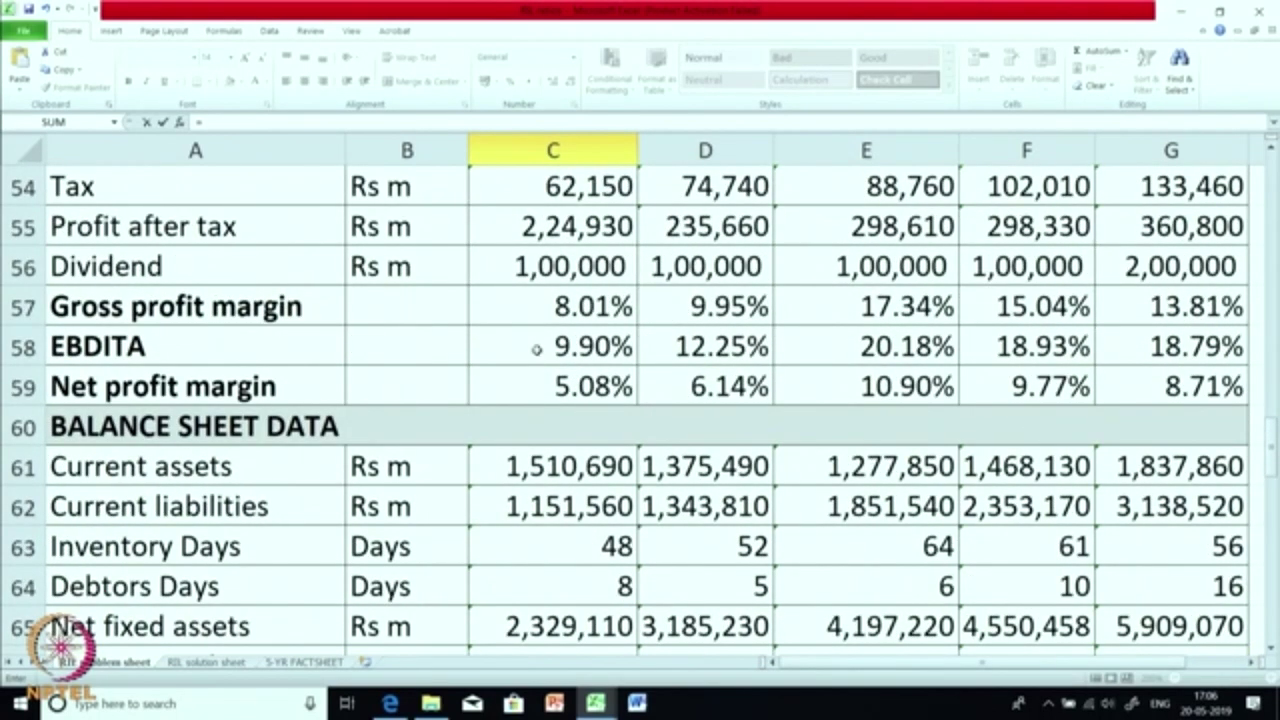
scroll(537, 349, up, 1)
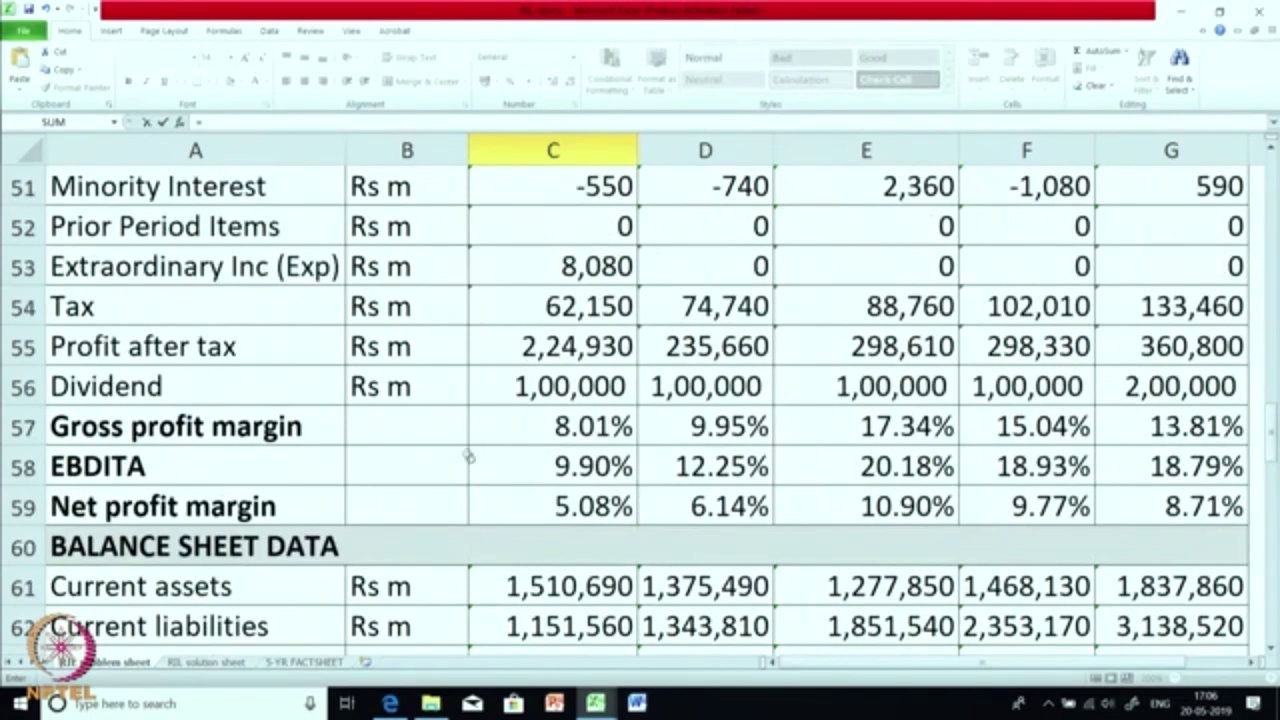
scroll(532, 394, up, 1)
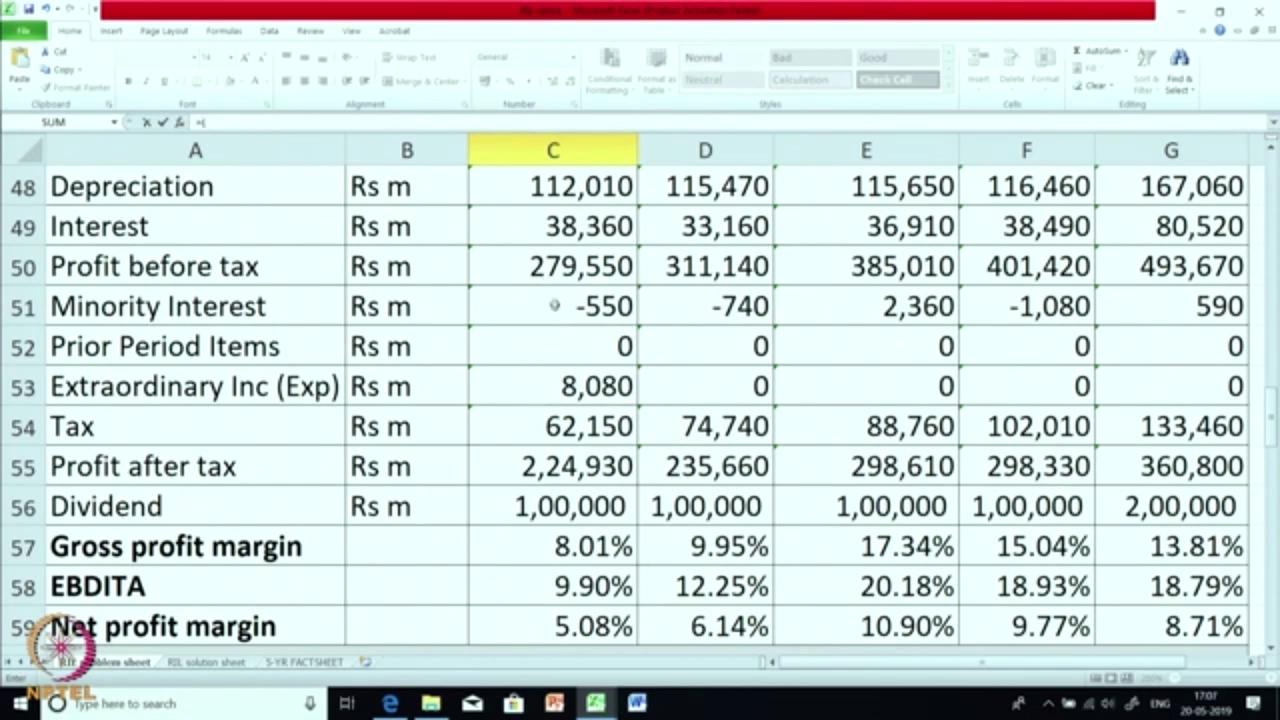
click(563, 265)
text(+)
click(540, 232)
text(+)
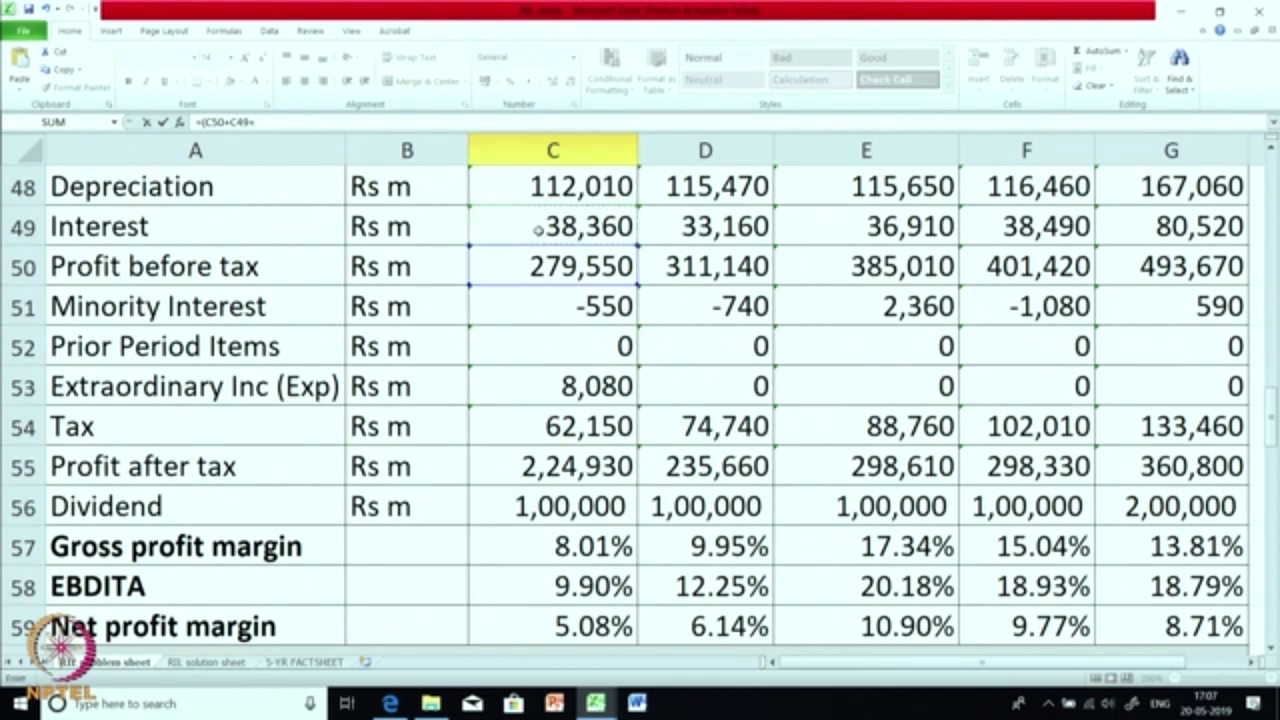
click(553, 190)
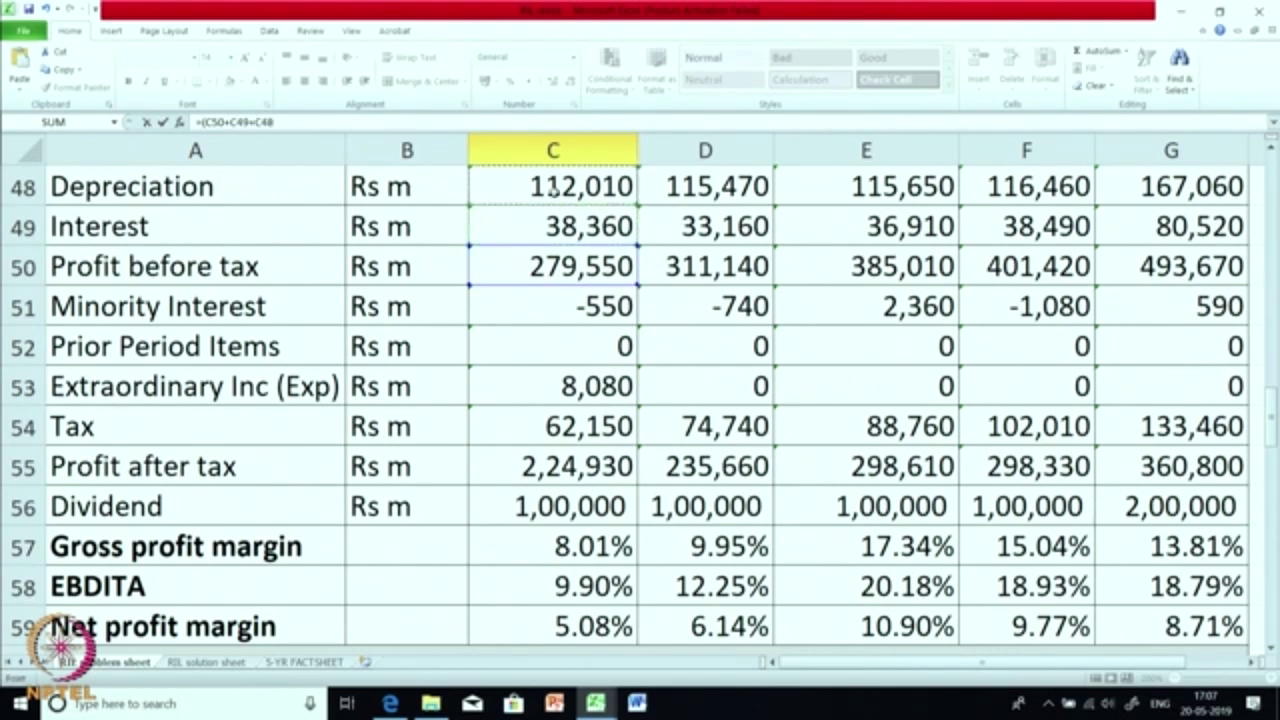
text()/)
scroll(520, 330, down, 7)
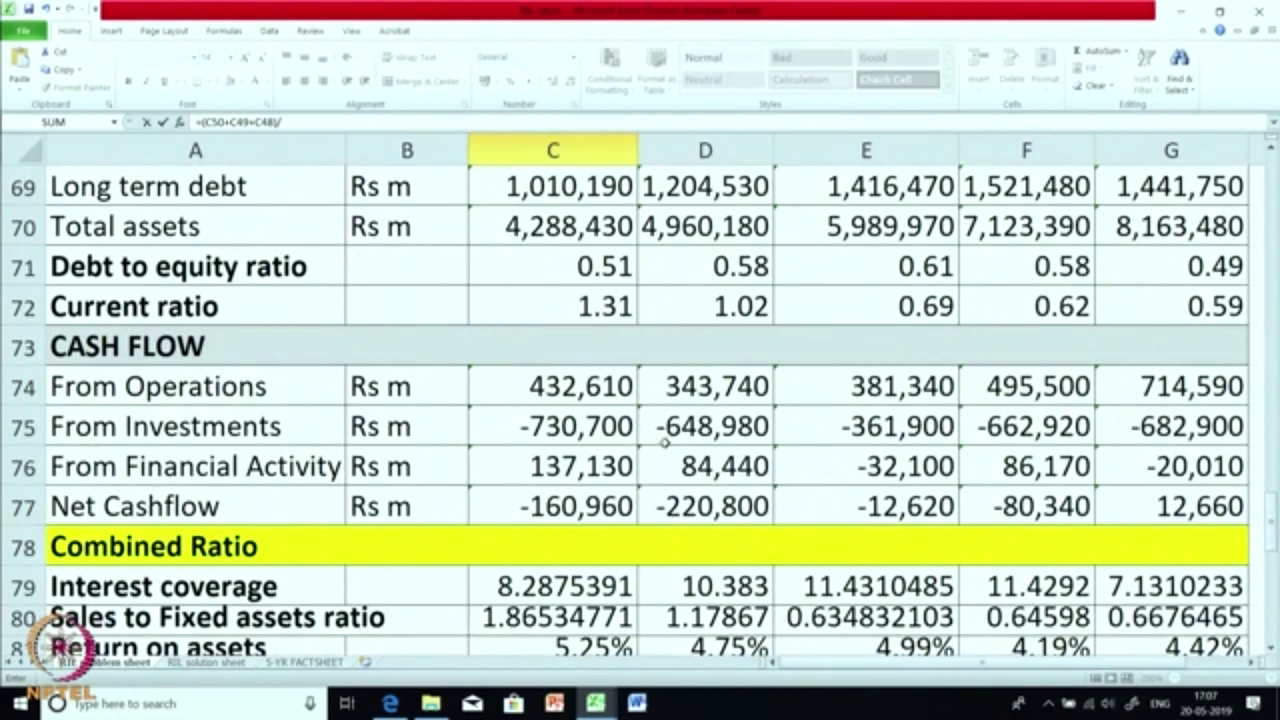
click(591, 389)
key(Return)
Show the PBDIT to operating cash flow ratio in C98 with three decimals and fill it across to G98
click(576, 595)
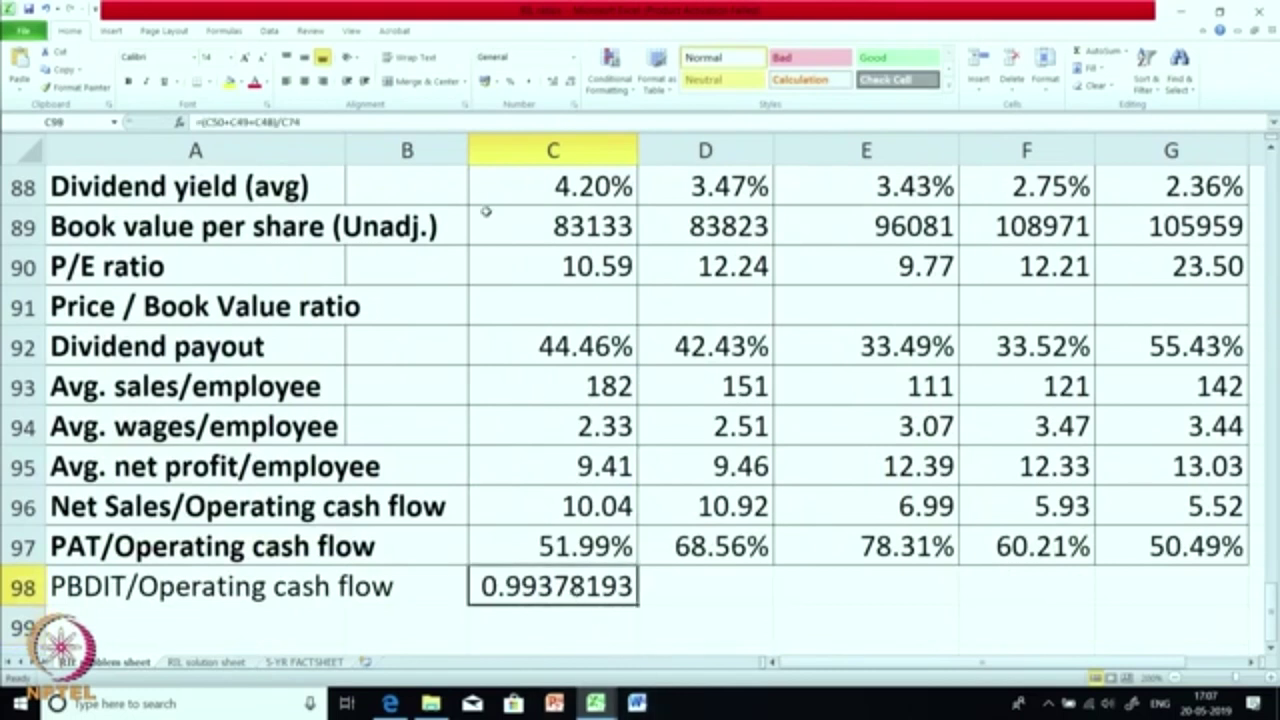
click(568, 82)
click(568, 84)
click(568, 84)
click(568, 84)
click(568, 84)
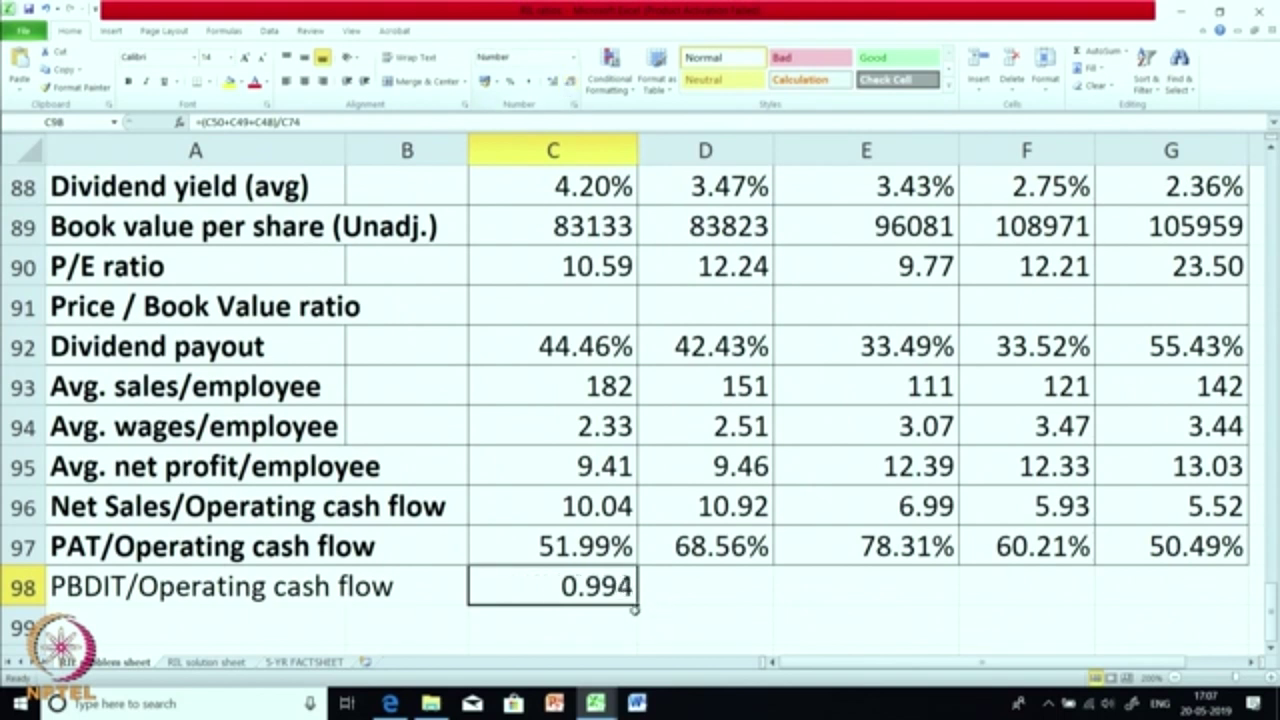
drag(634, 607, 1182, 595)
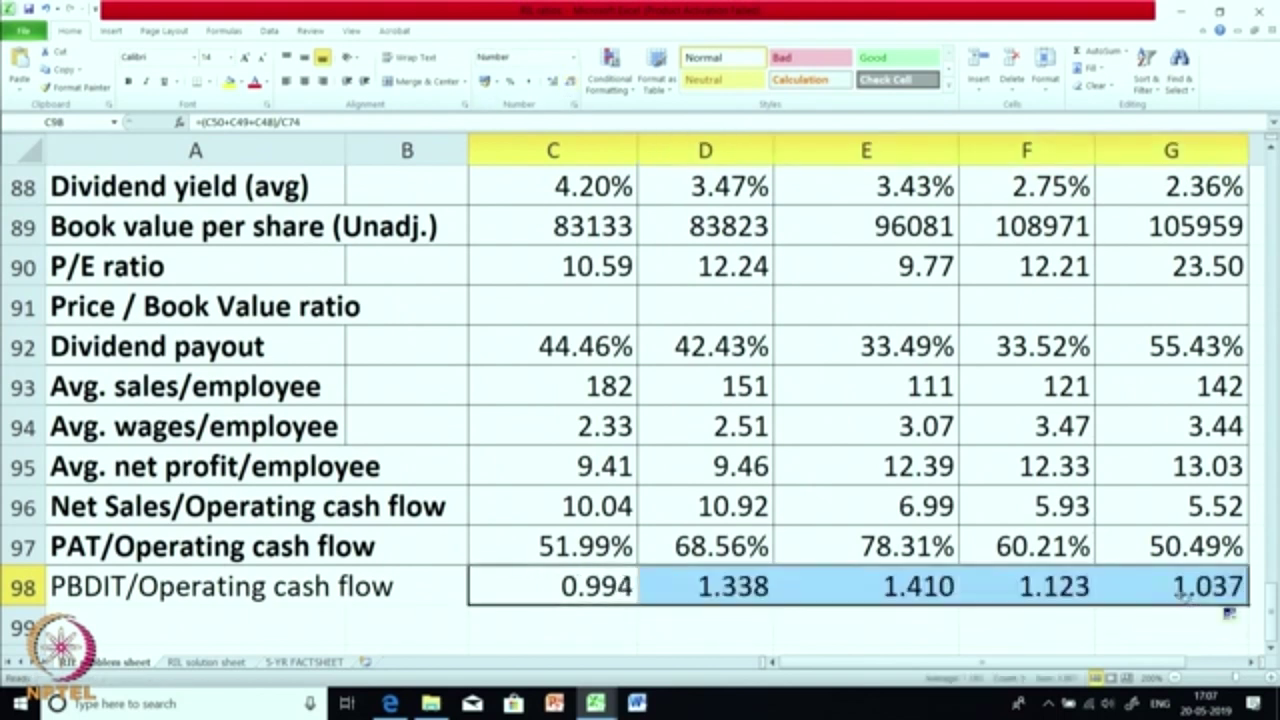
click(857, 521)
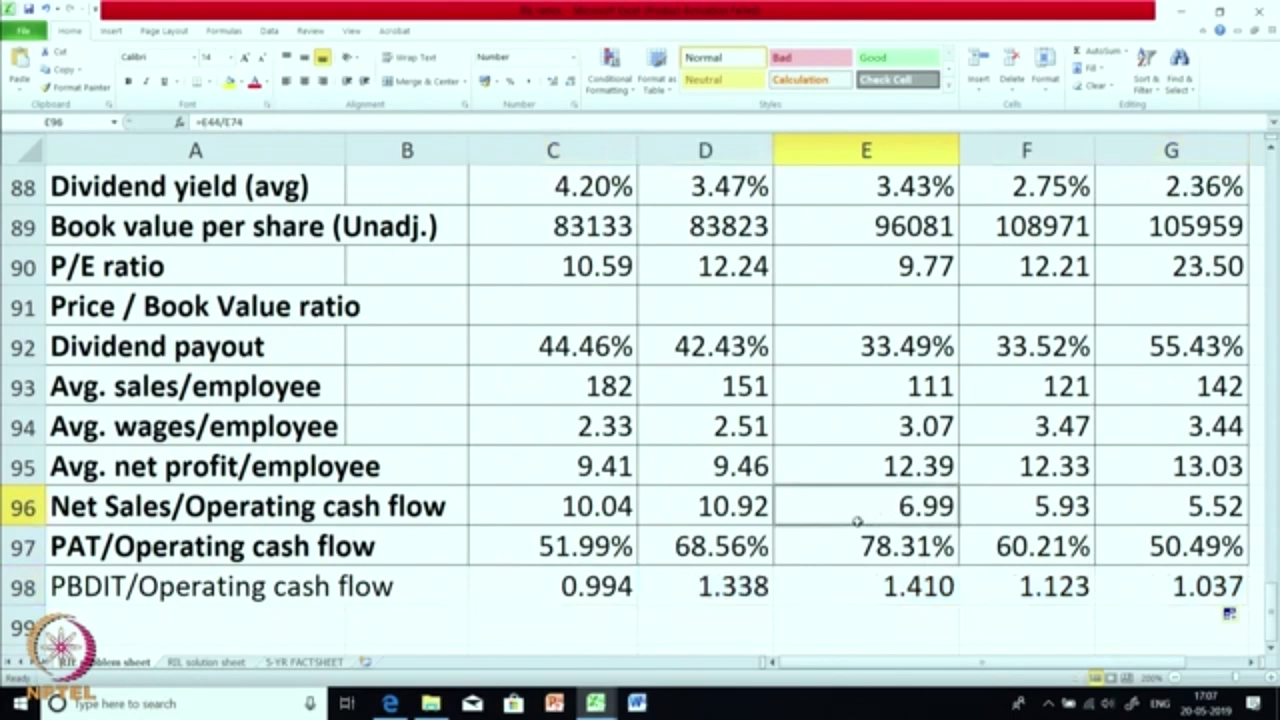